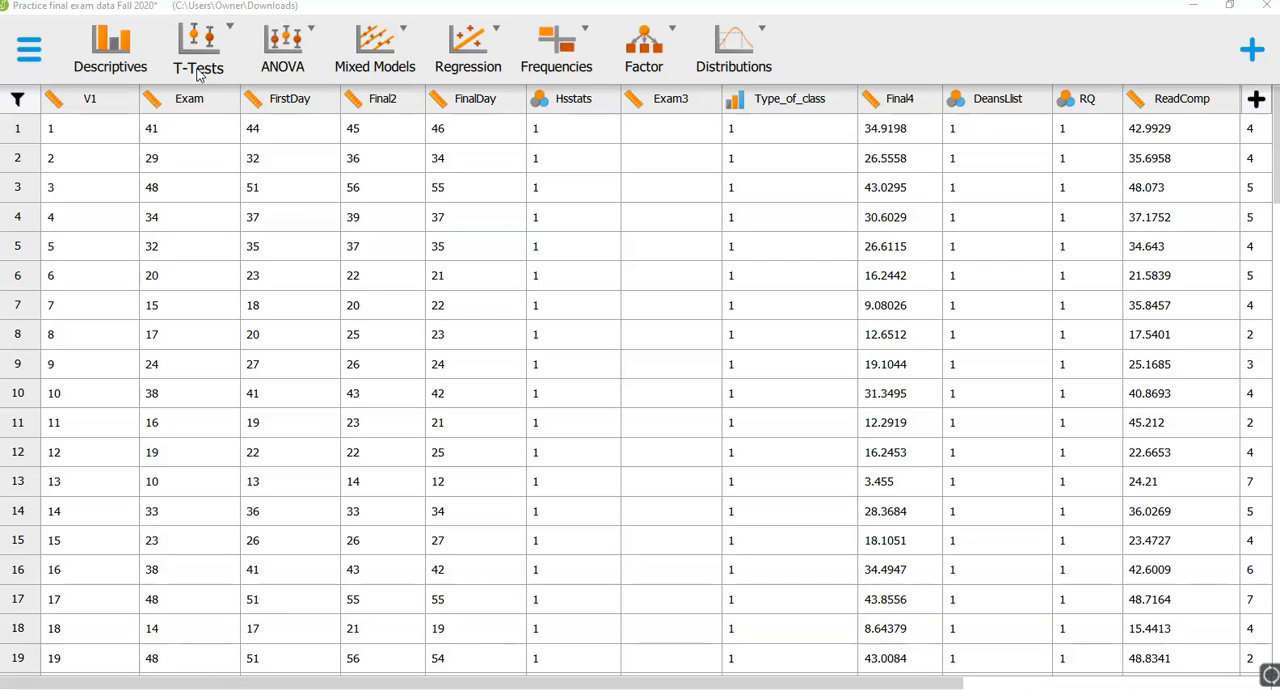
# - Start a classical one sample t-test and assign Exam as its variable
pyautogui.click(199, 72)
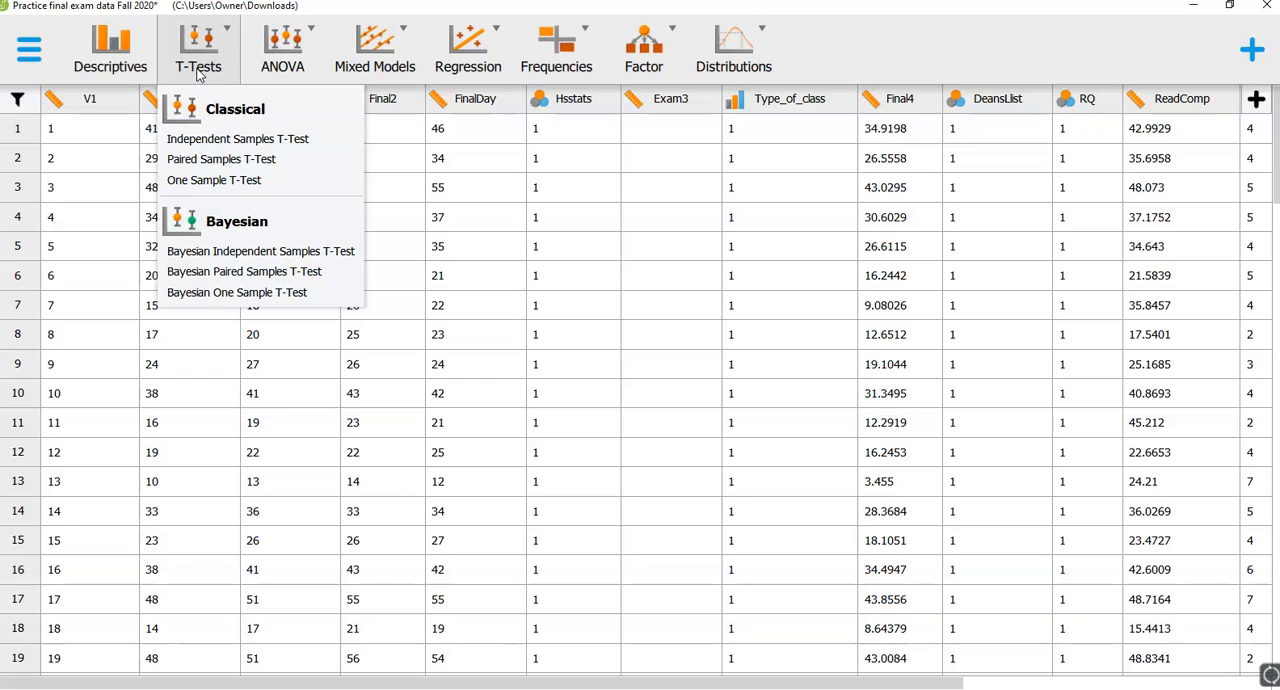
pyautogui.click(204, 188)
pyautogui.click(201, 183)
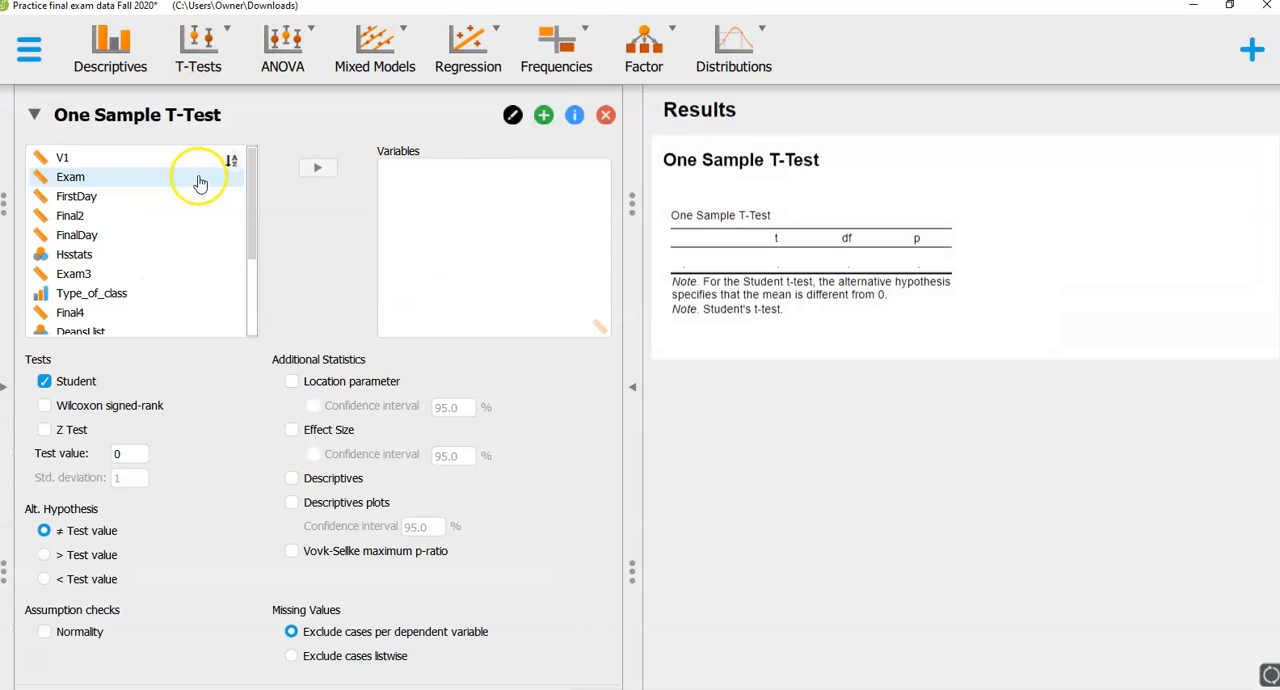
pyautogui.moveTo(250, 186)
pyautogui.mouseDown()
pyautogui.moveTo(251, 292)
pyautogui.moveTo(254, 166)
pyautogui.mouseUp()
pyautogui.click(99, 180)
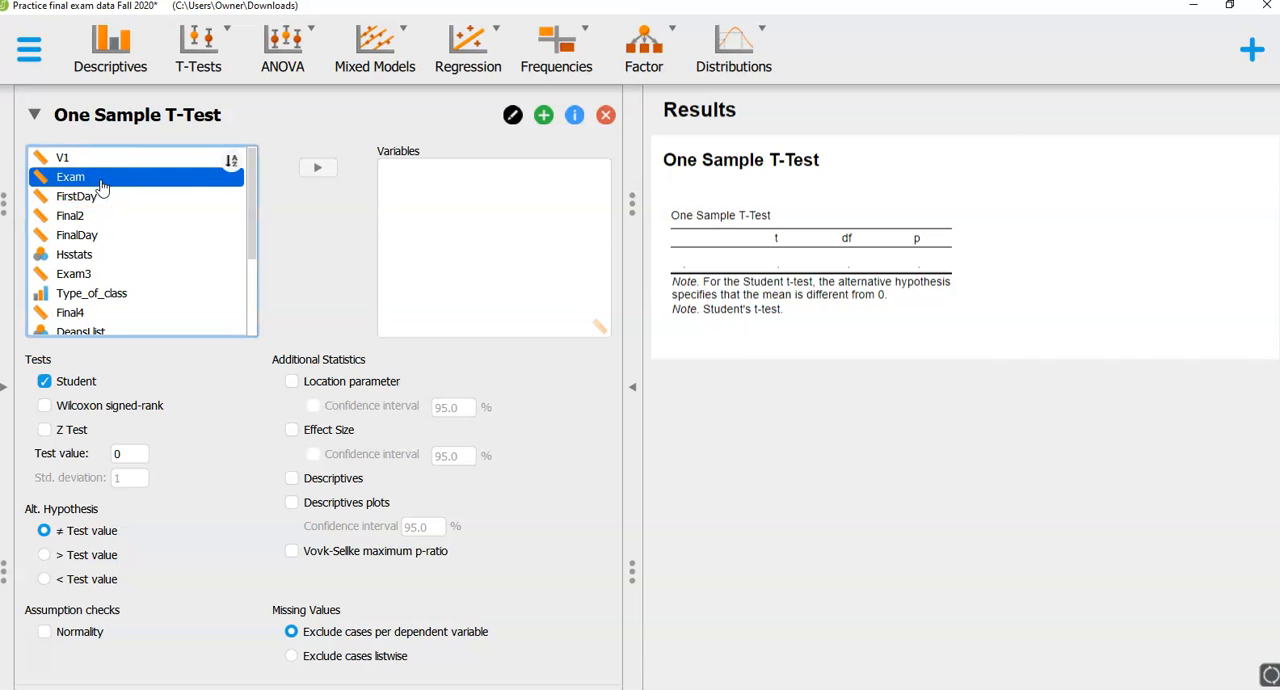
pyautogui.click(328, 170)
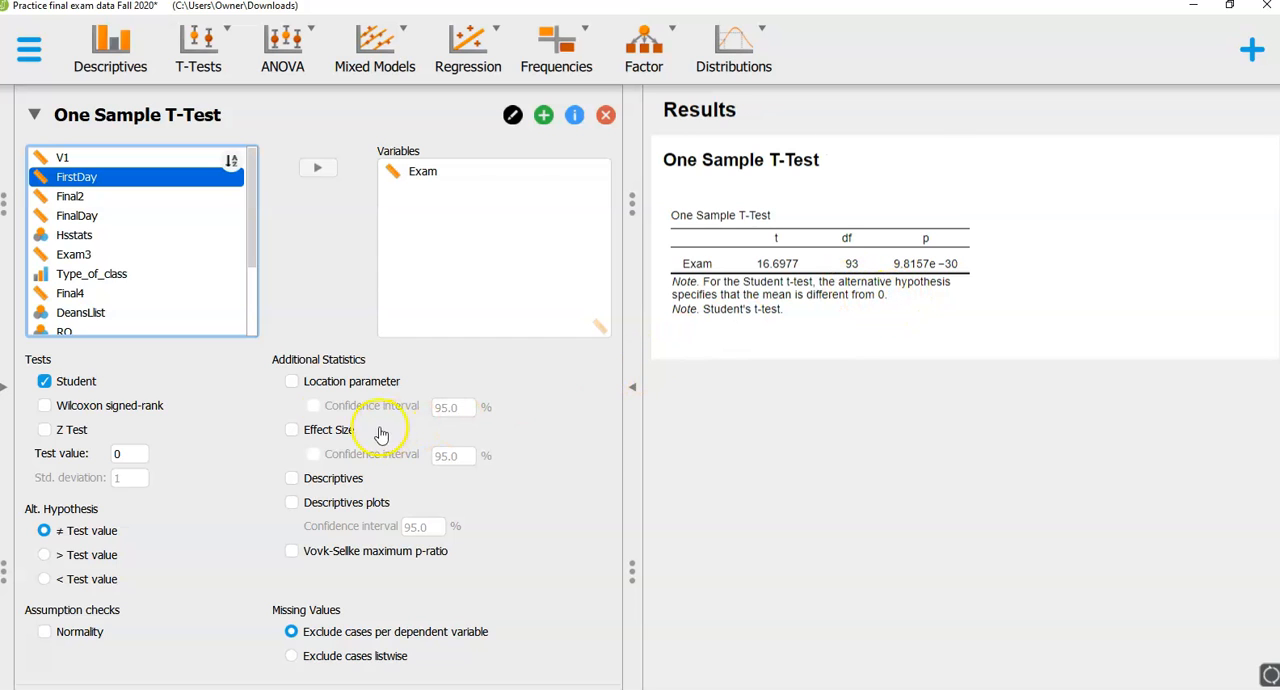
# - Add location parameter and effect size with confidence intervals, plus descriptives and descriptives plots, to the one sample t-test
pyautogui.click(291, 381)
pyautogui.click(313, 405)
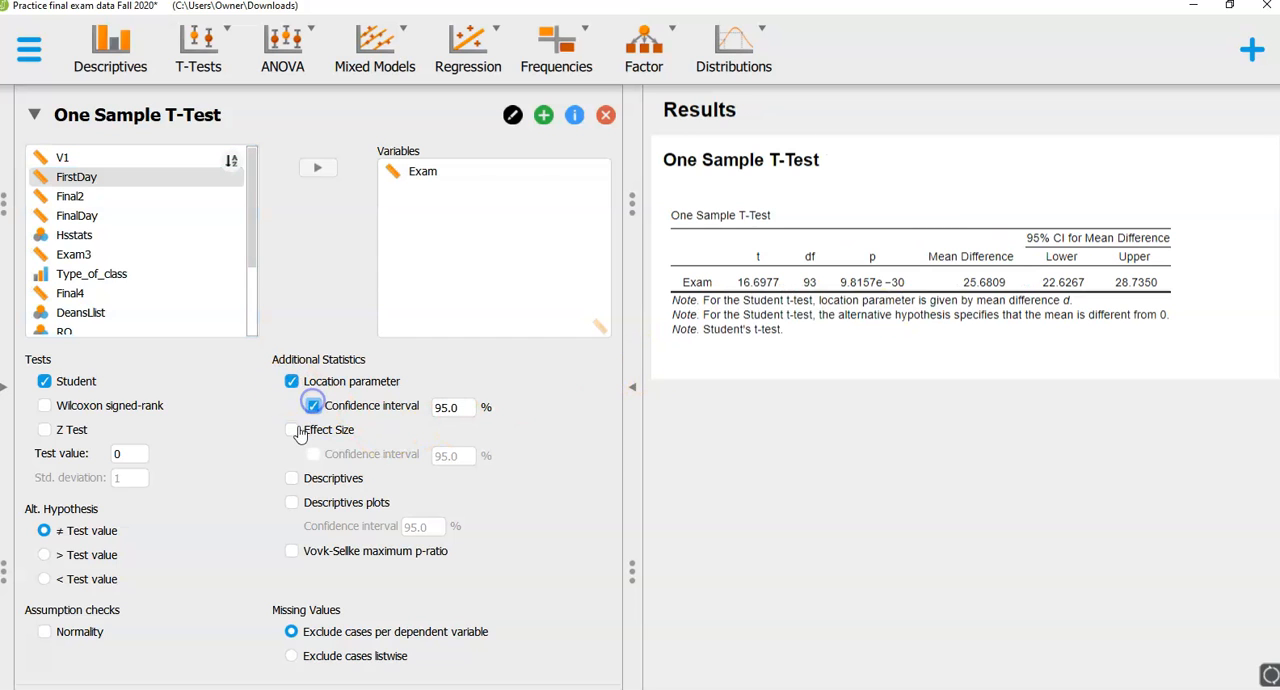
pyautogui.click(291, 429)
pyautogui.click(313, 455)
pyautogui.click(291, 478)
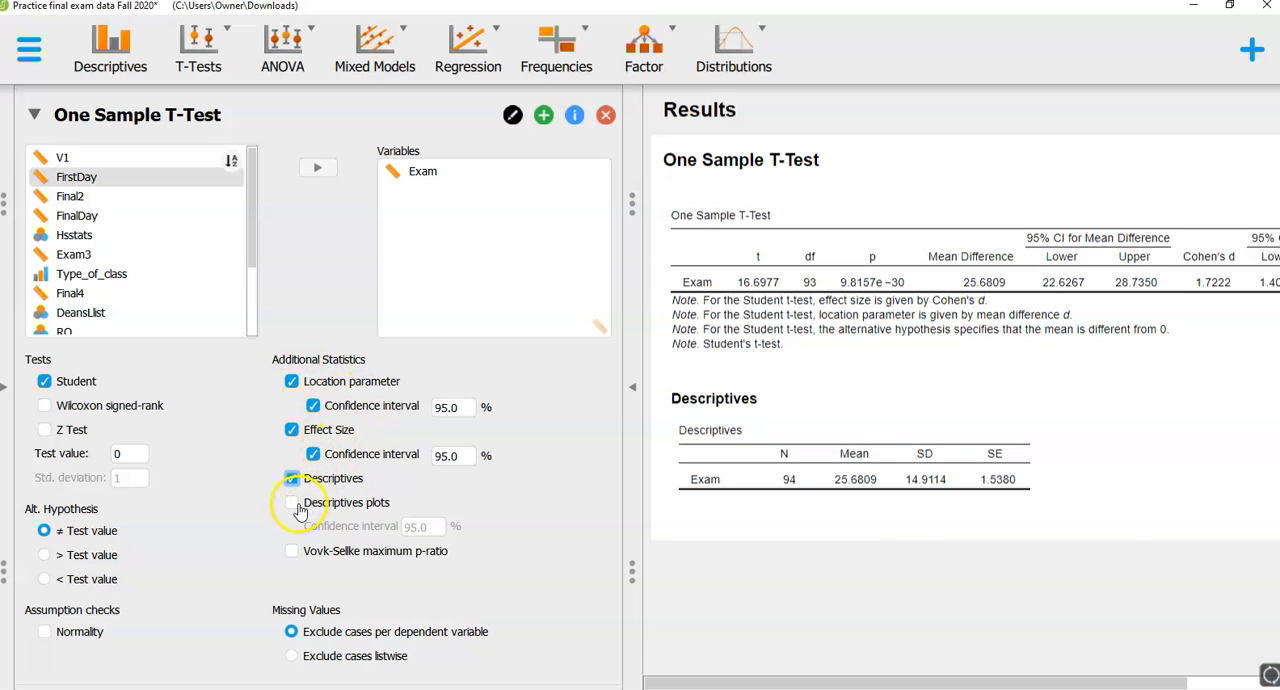
pyautogui.click(292, 503)
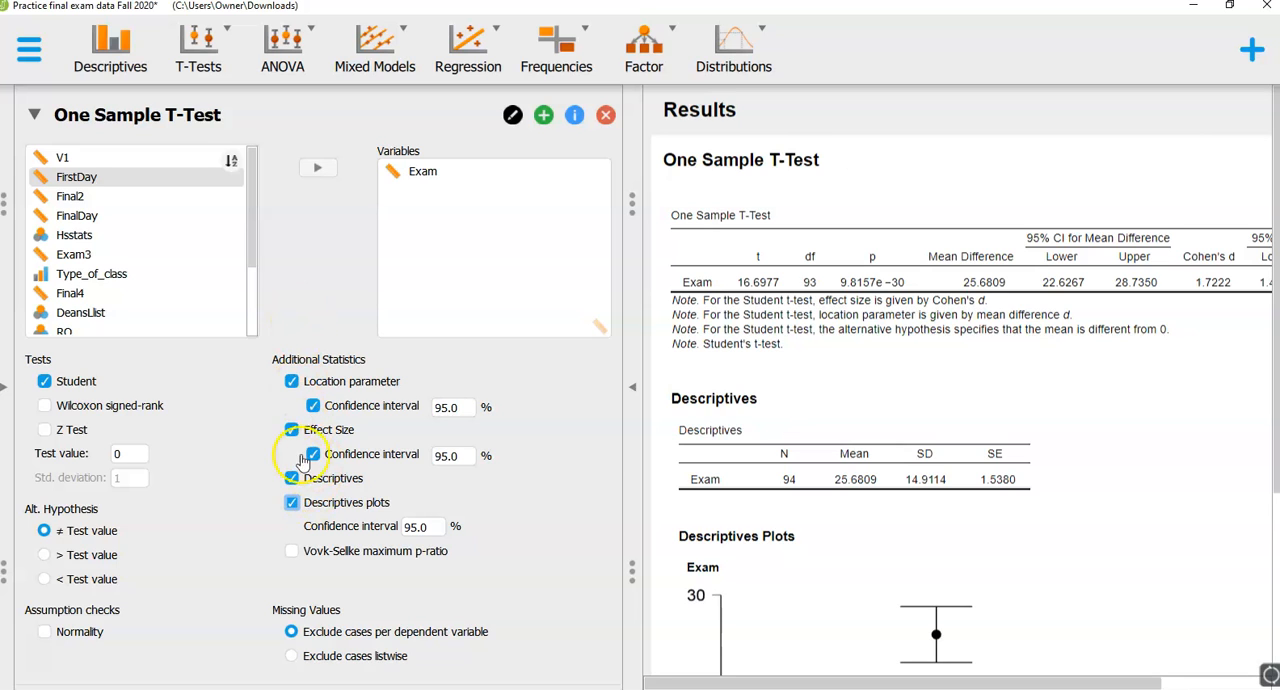
# - Set the test value of the one sample t-test to 23
pyautogui.click(125, 460)
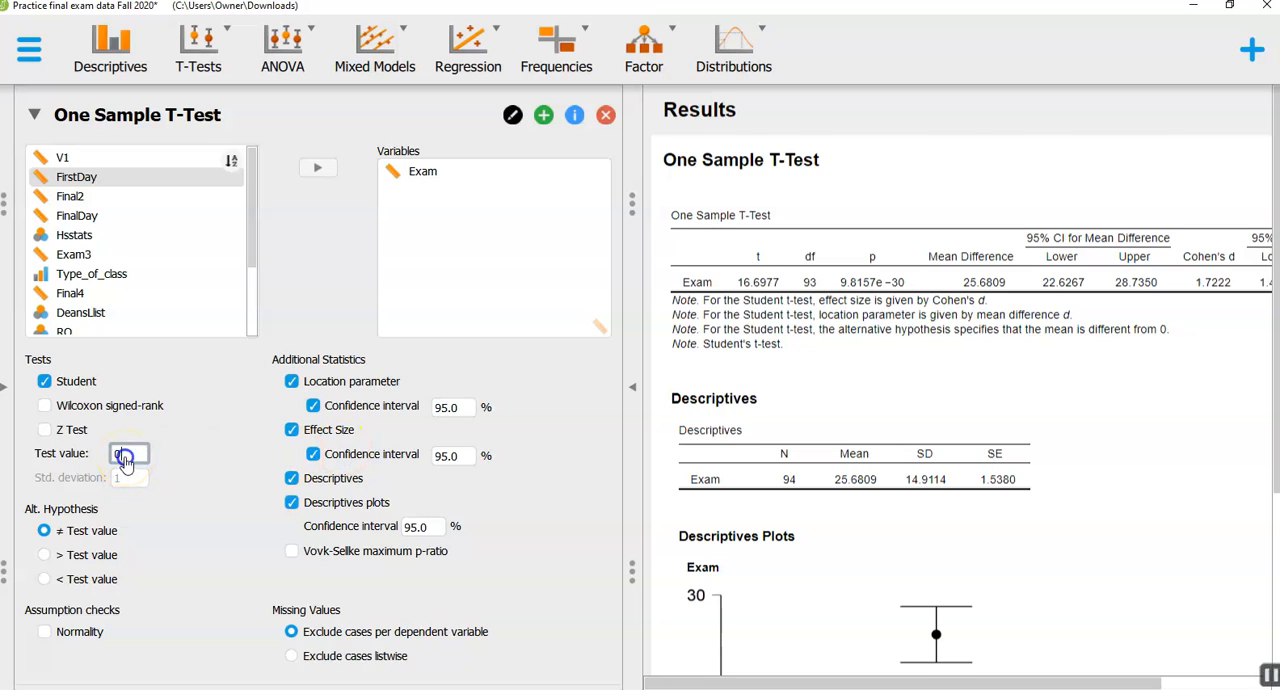
pyautogui.press('BackSpace')
pyautogui.write('23')
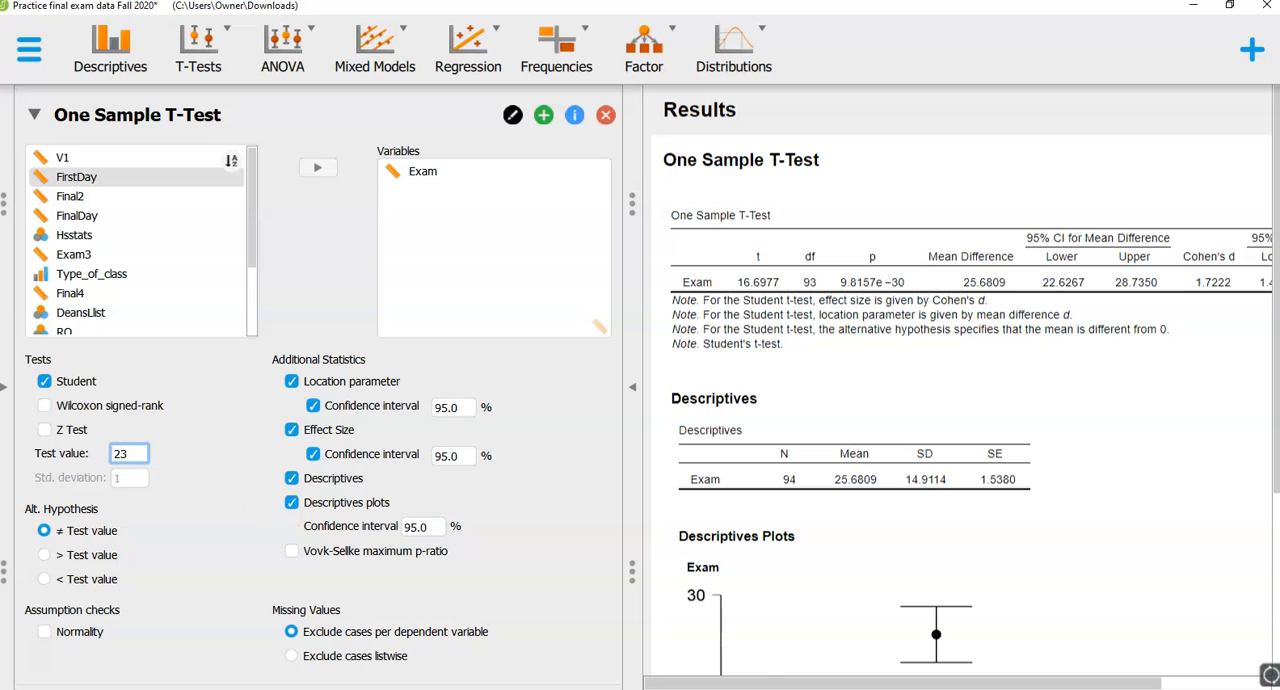
pyautogui.press('Return')
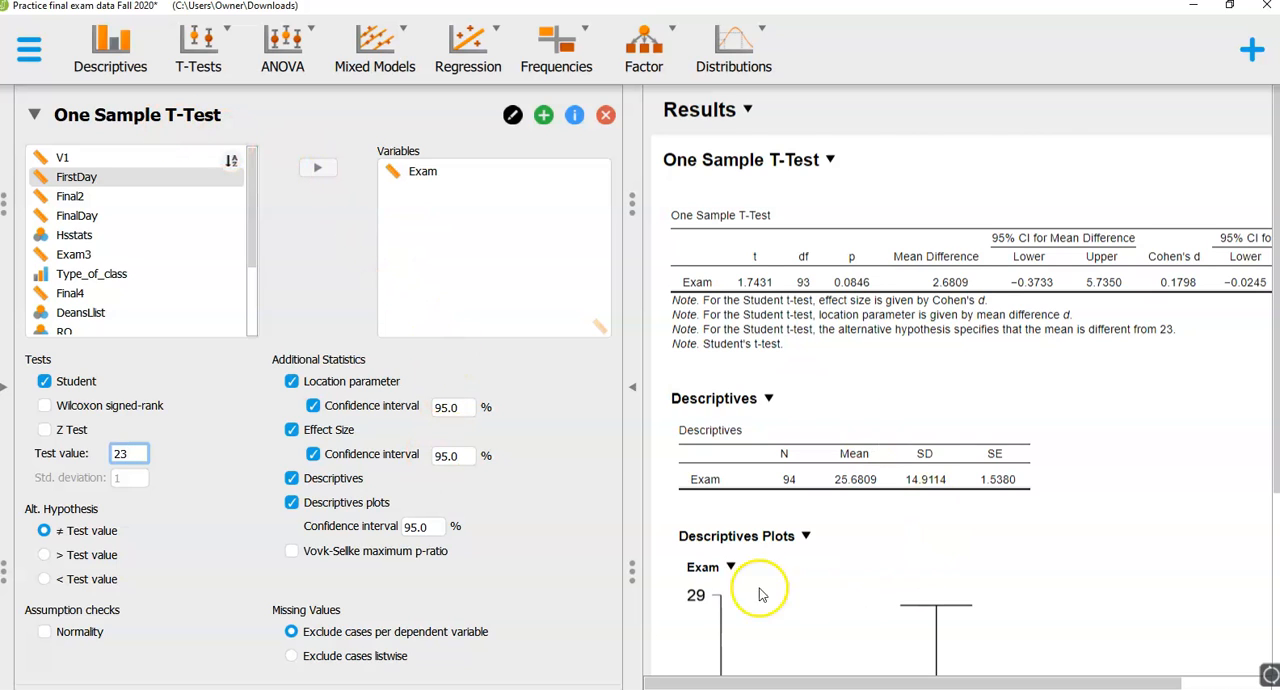
pyautogui.click(152, 118)
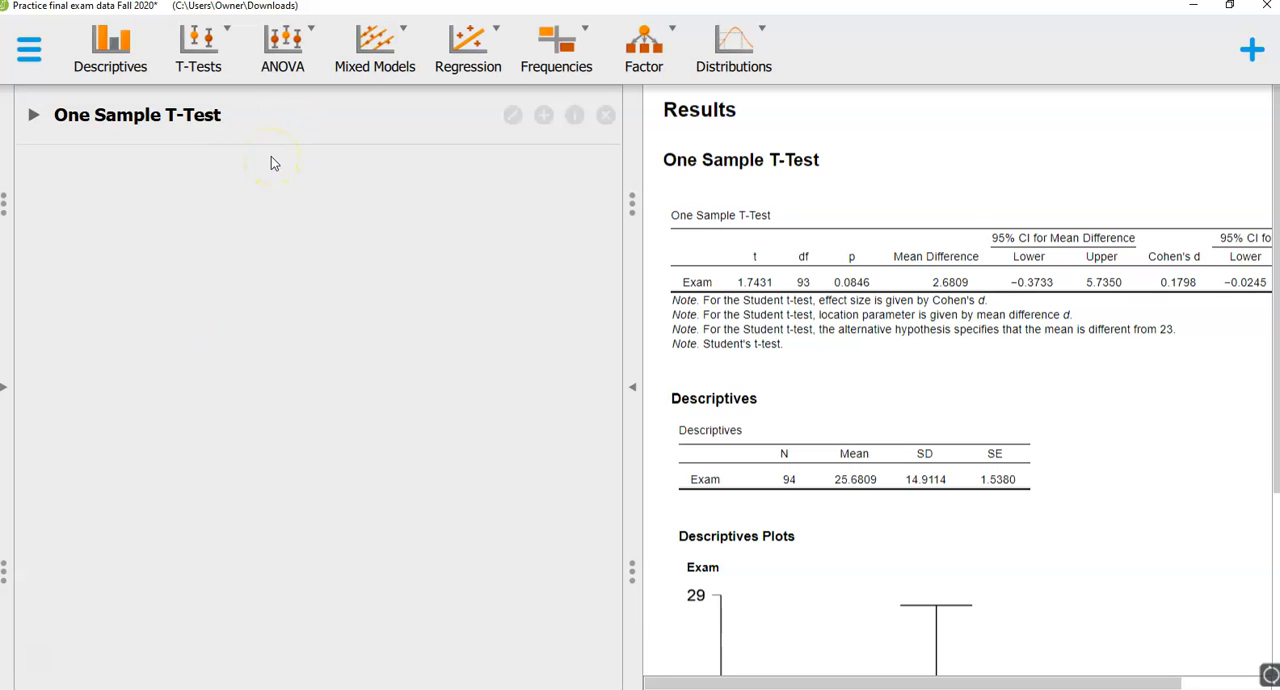
pyautogui.click(225, 118)
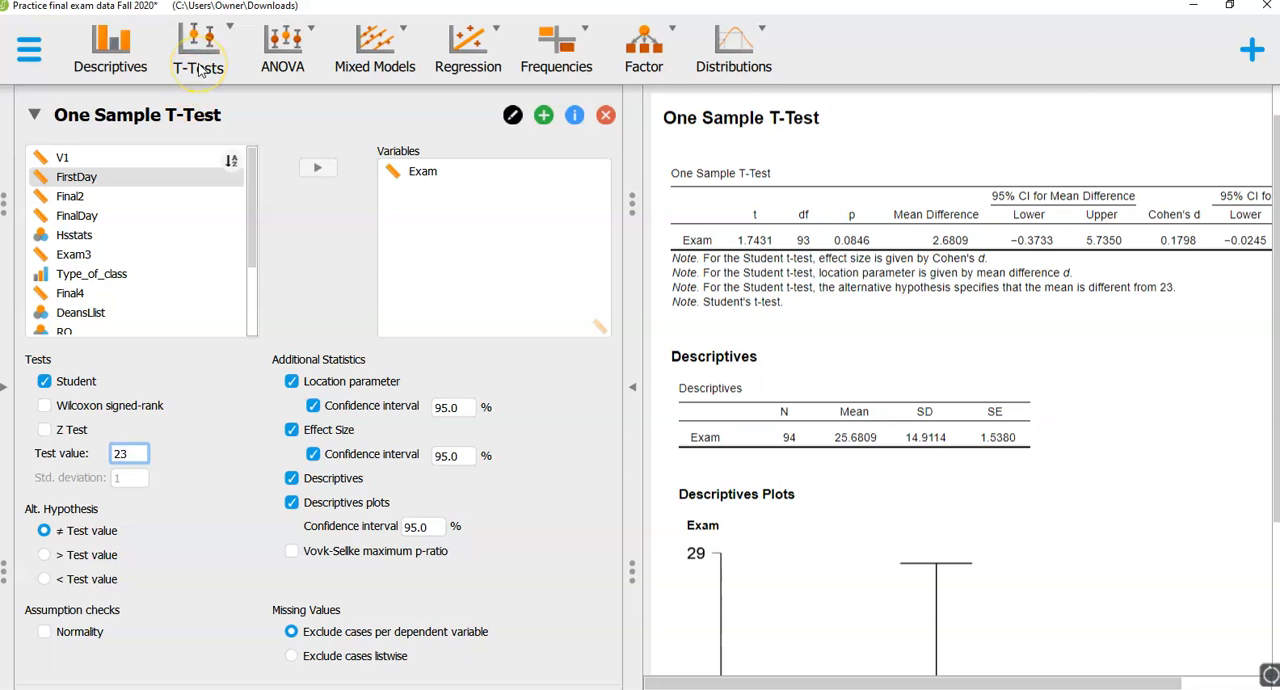
pyautogui.click(198, 66)
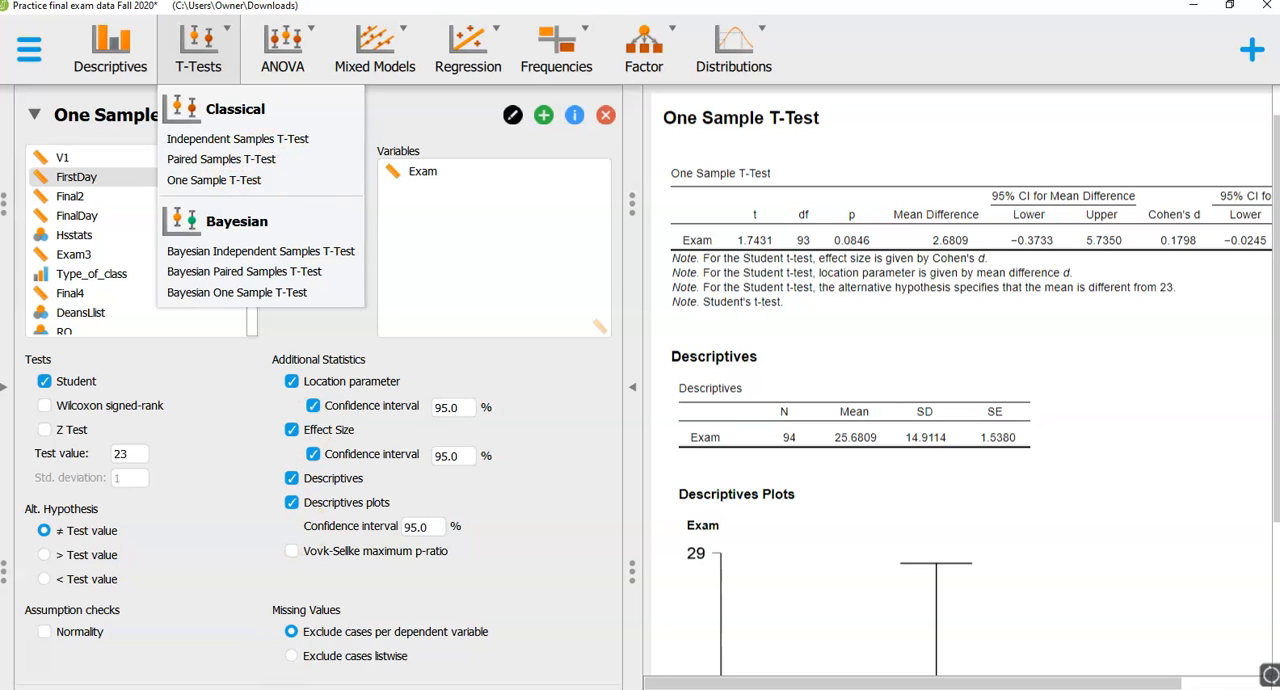
# - Collapse the One Sample T-Test form and add a classical paired samples t-test
pyautogui.click(432, 118)
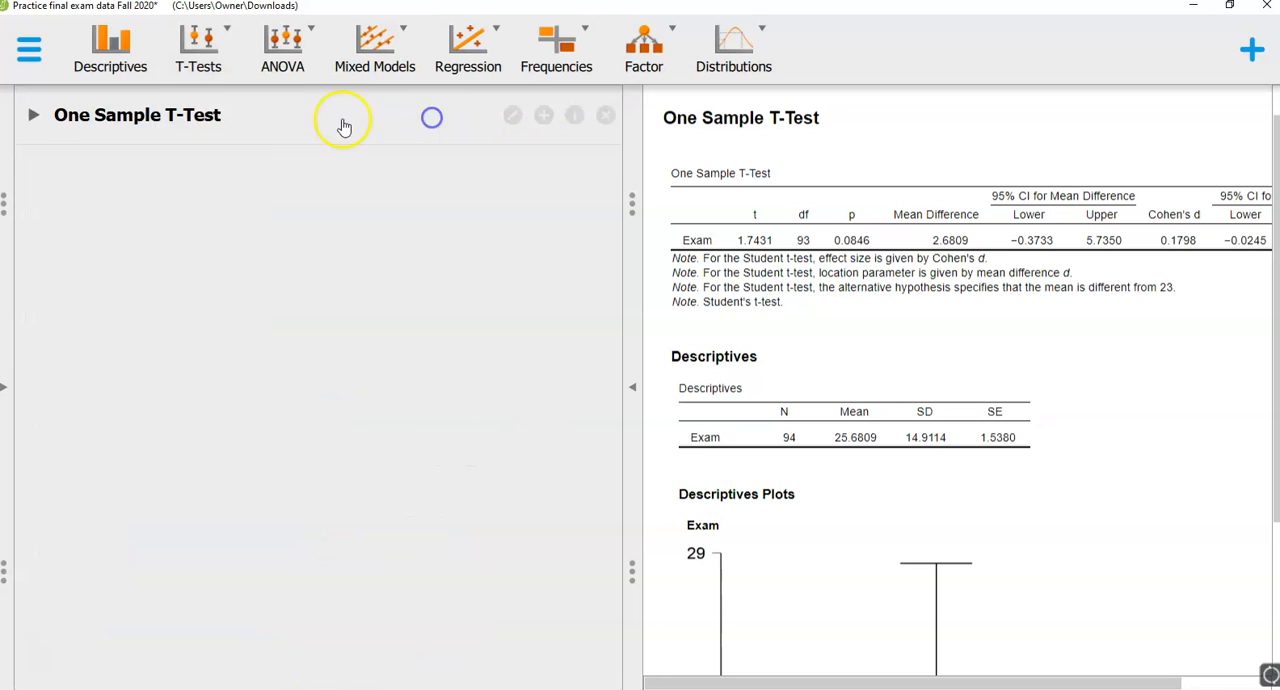
pyautogui.click(215, 77)
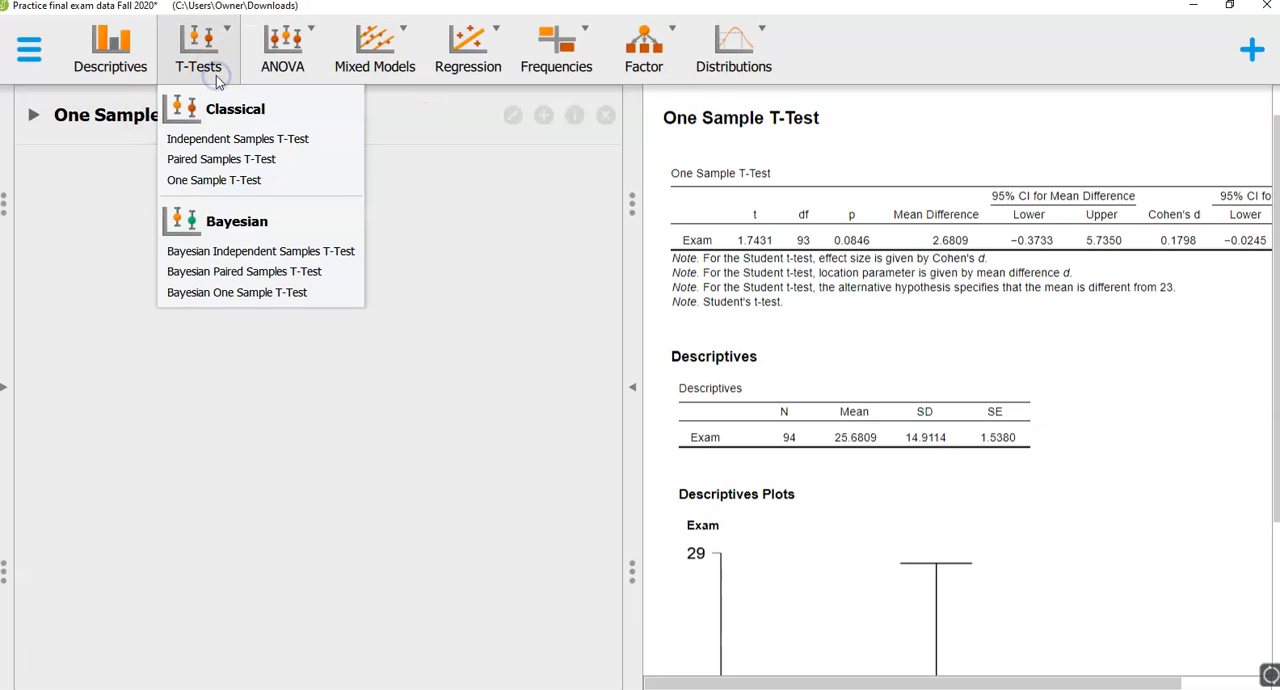
pyautogui.click(222, 159)
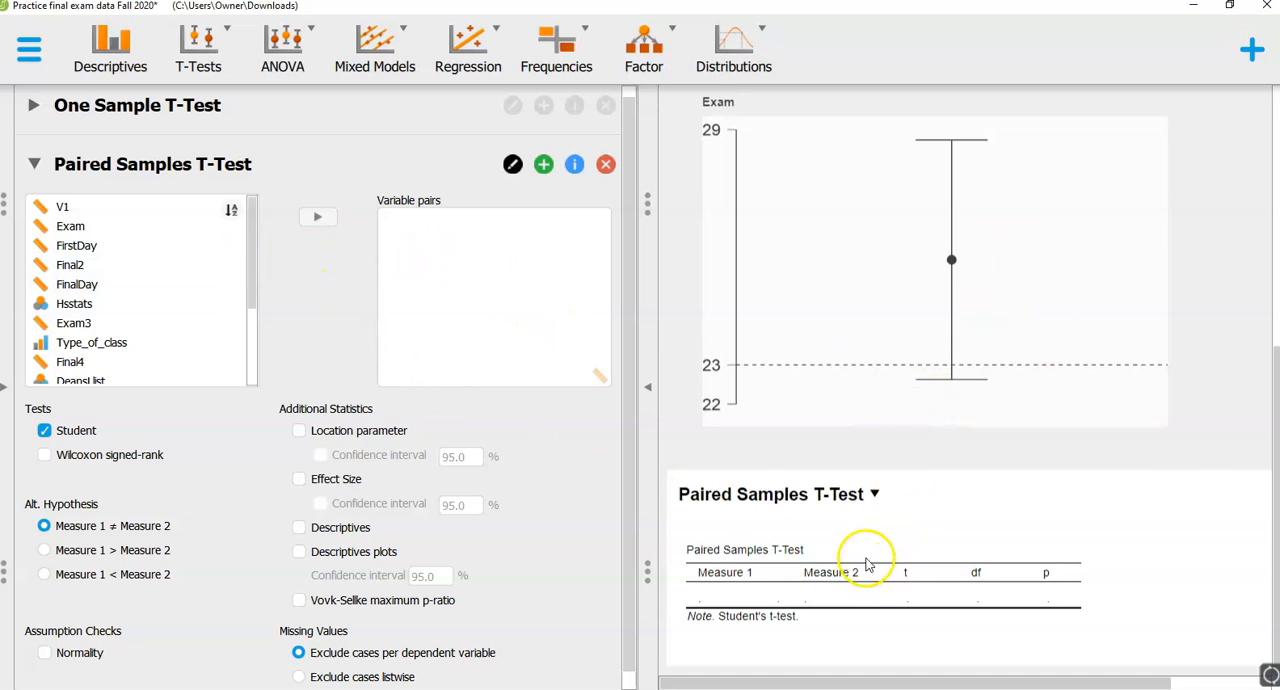
pyautogui.scroll(5, 874, 334)
pyautogui.scroll(1, 874, 200)
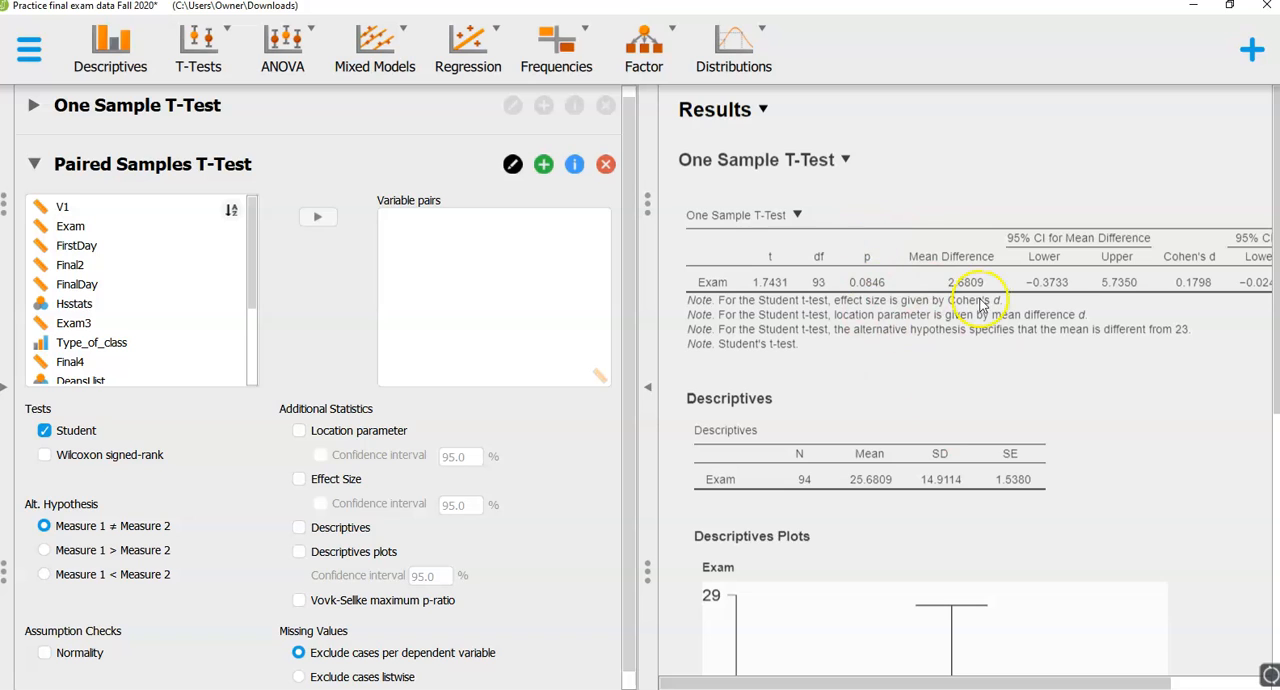
pyautogui.scroll(-5, 900, 348)
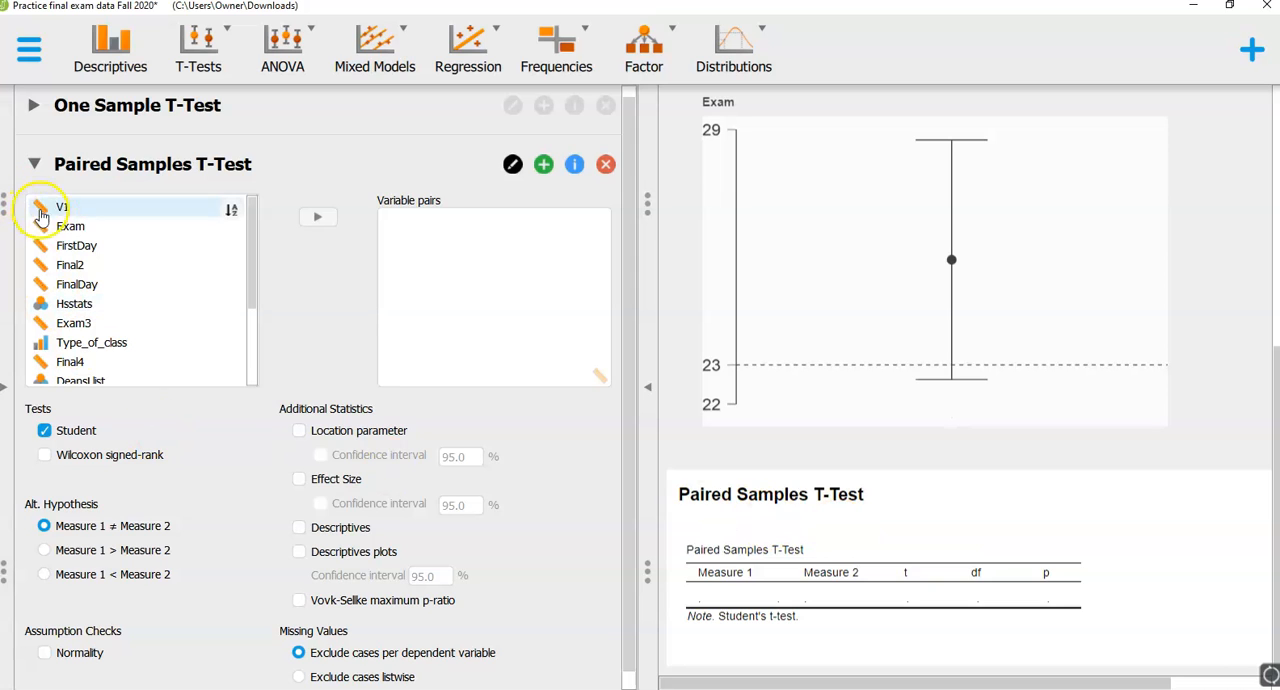
# - Pair FirstDay with FinalDay as the variables of the paired samples t-test
pyautogui.click(78, 252)
pyautogui.click(317, 217)
pyautogui.click(93, 288)
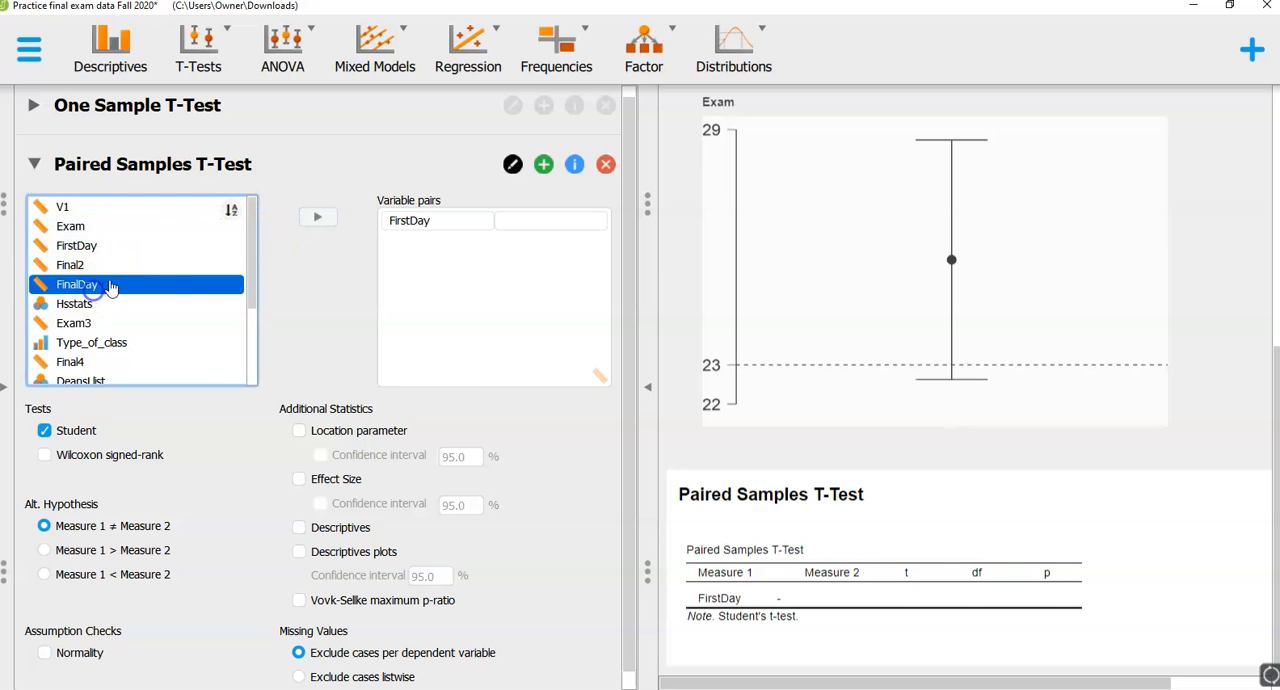
pyautogui.click(324, 226)
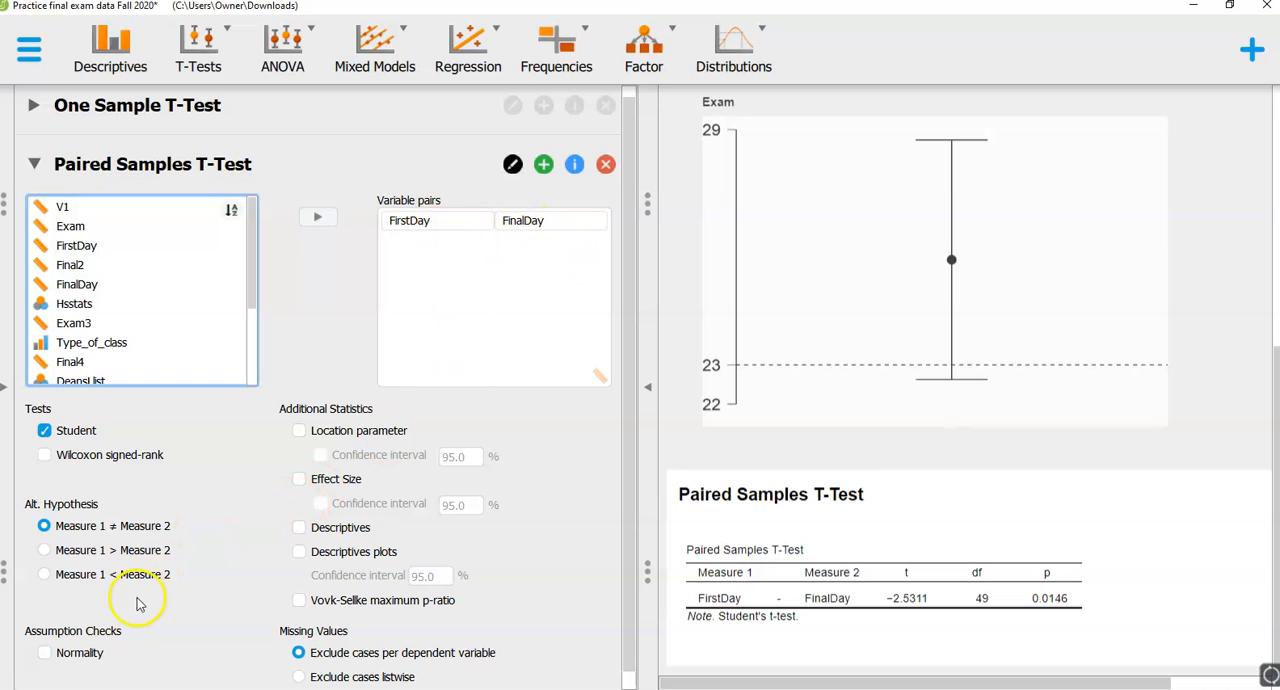
# - Add location parameter and effect size with confidence intervals, plus descriptives and descriptives plots, to the paired samples t-test
pyautogui.click(299, 430)
pyautogui.click(320, 456)
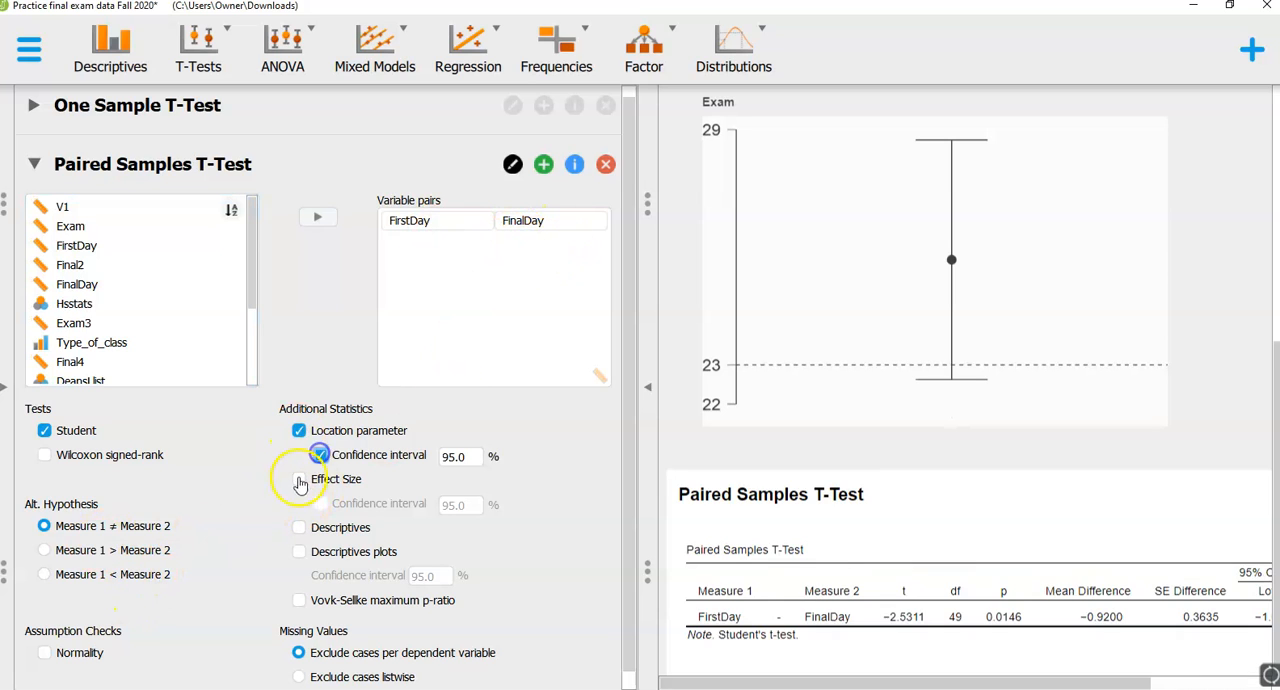
pyautogui.click(299, 479)
pyautogui.click(318, 504)
pyautogui.click(299, 527)
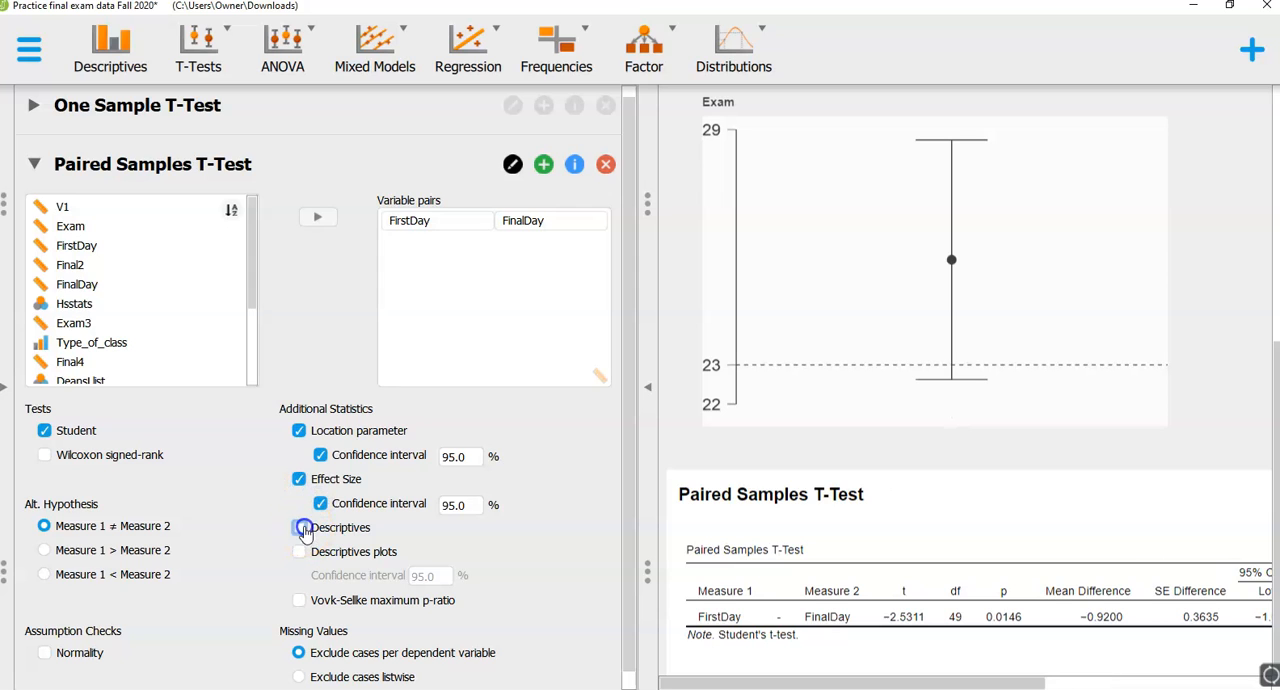
pyautogui.click(299, 551)
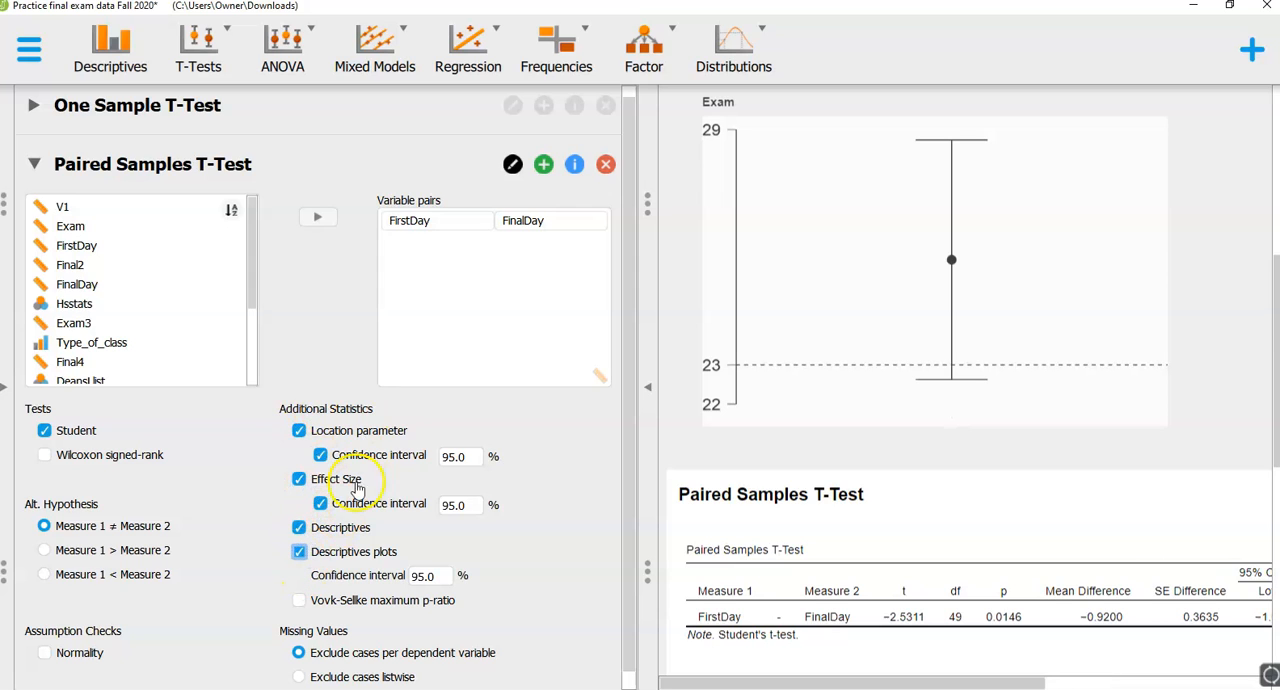
pyautogui.scroll(-3, 930, 620)
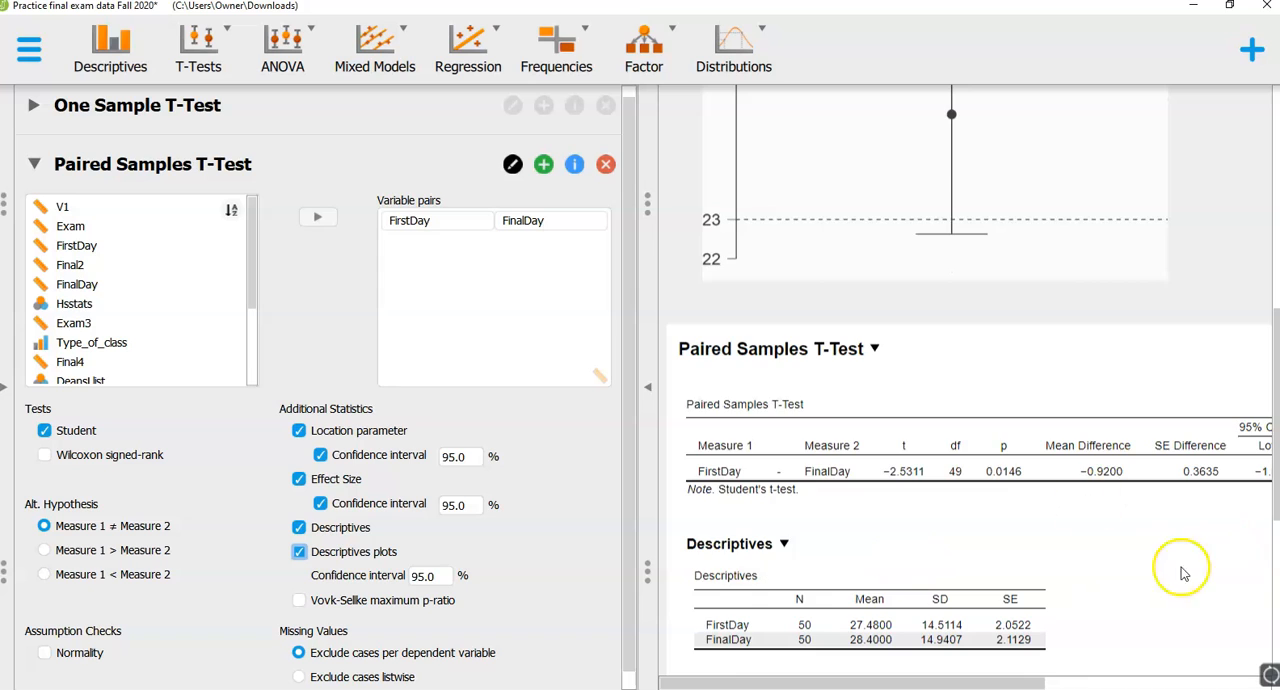
pyautogui.scroll(-2, 1122, 568)
pyautogui.scroll(-2, 1122, 568)
pyautogui.scroll(1, 594, 537)
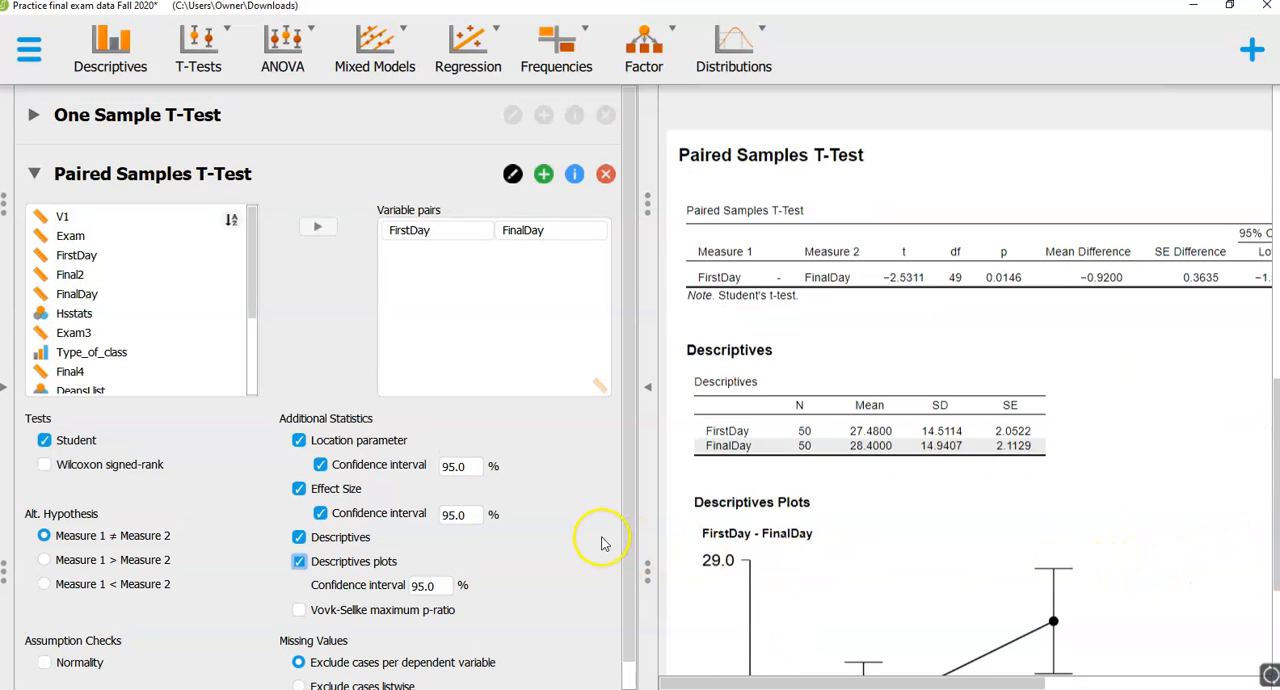
# - Collapse the Paired Samples T-Test form and add a classical independent samples t-test
pyautogui.click(189, 176)
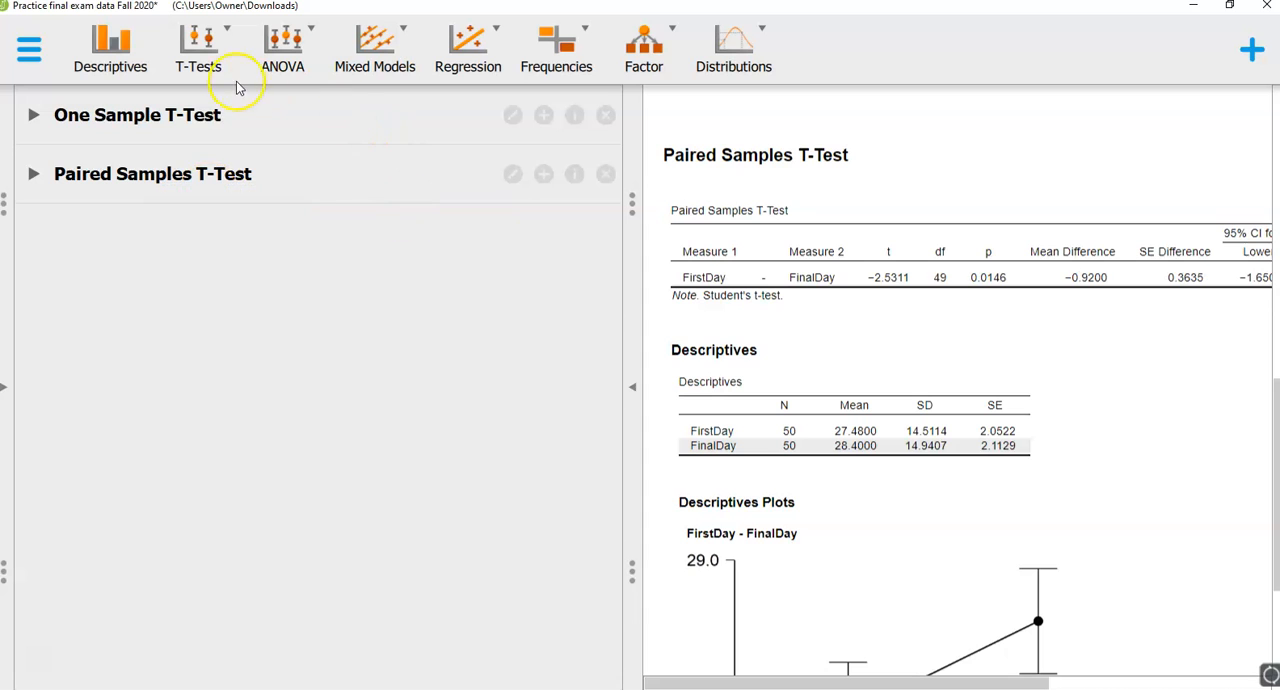
pyautogui.click(206, 70)
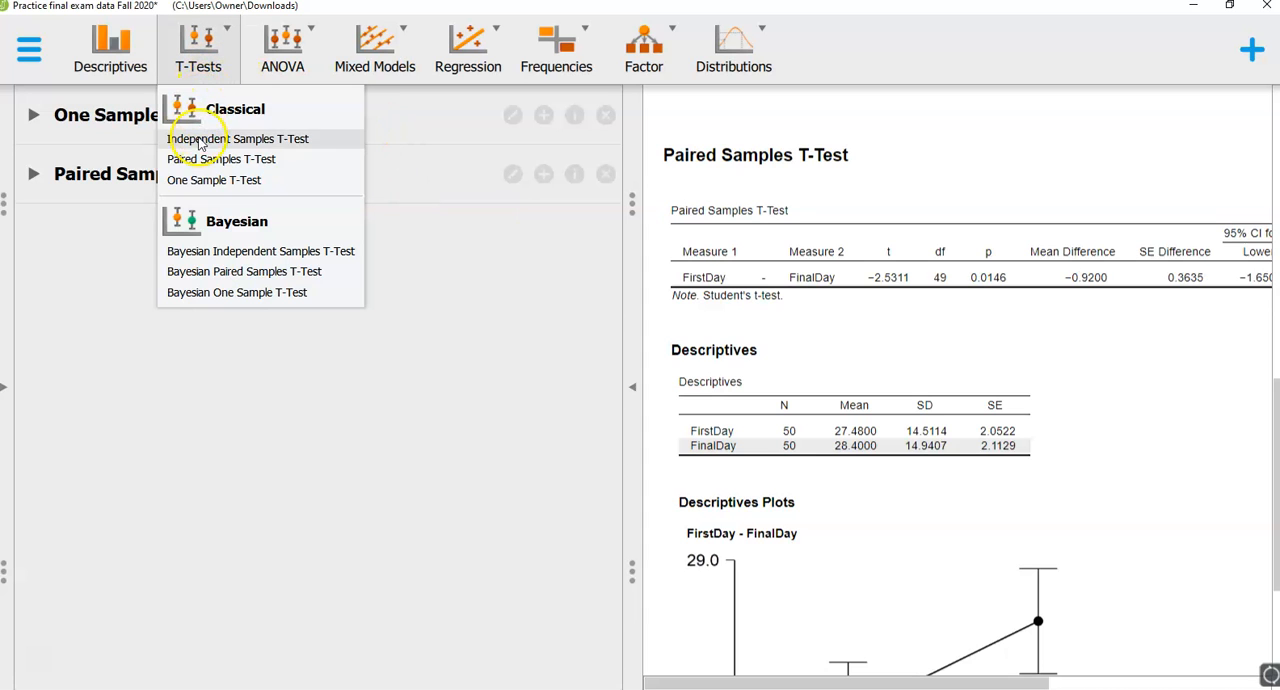
pyautogui.click(200, 139)
pyautogui.click(168, 205)
pyautogui.click(169, 222)
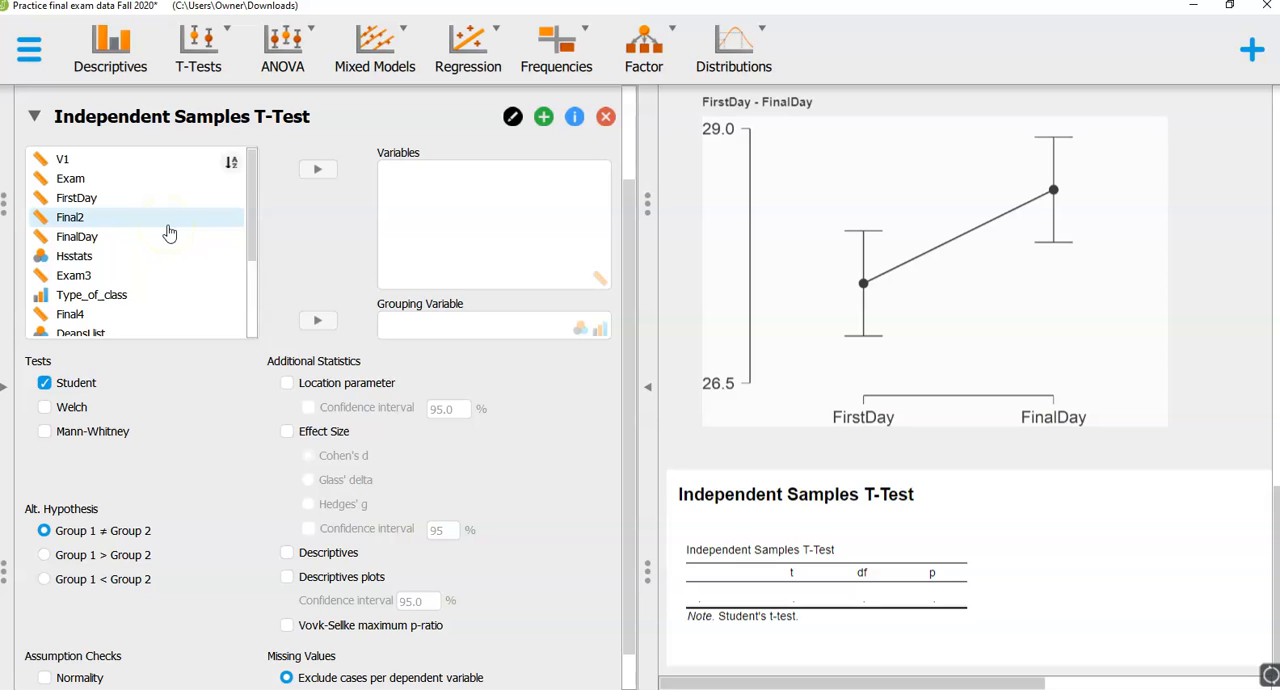
# - Assign Hsstats as the grouping variable and Final2 as the test variable of the independent samples t-test
pyautogui.click(129, 259)
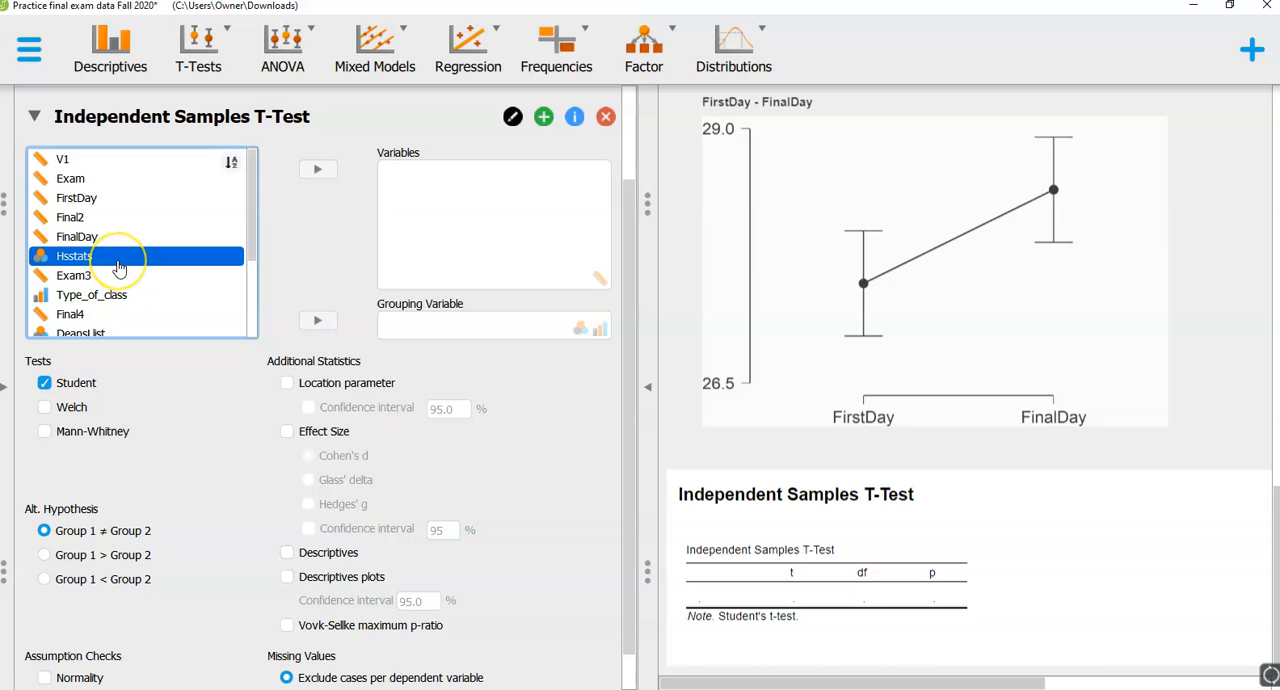
pyautogui.click(318, 322)
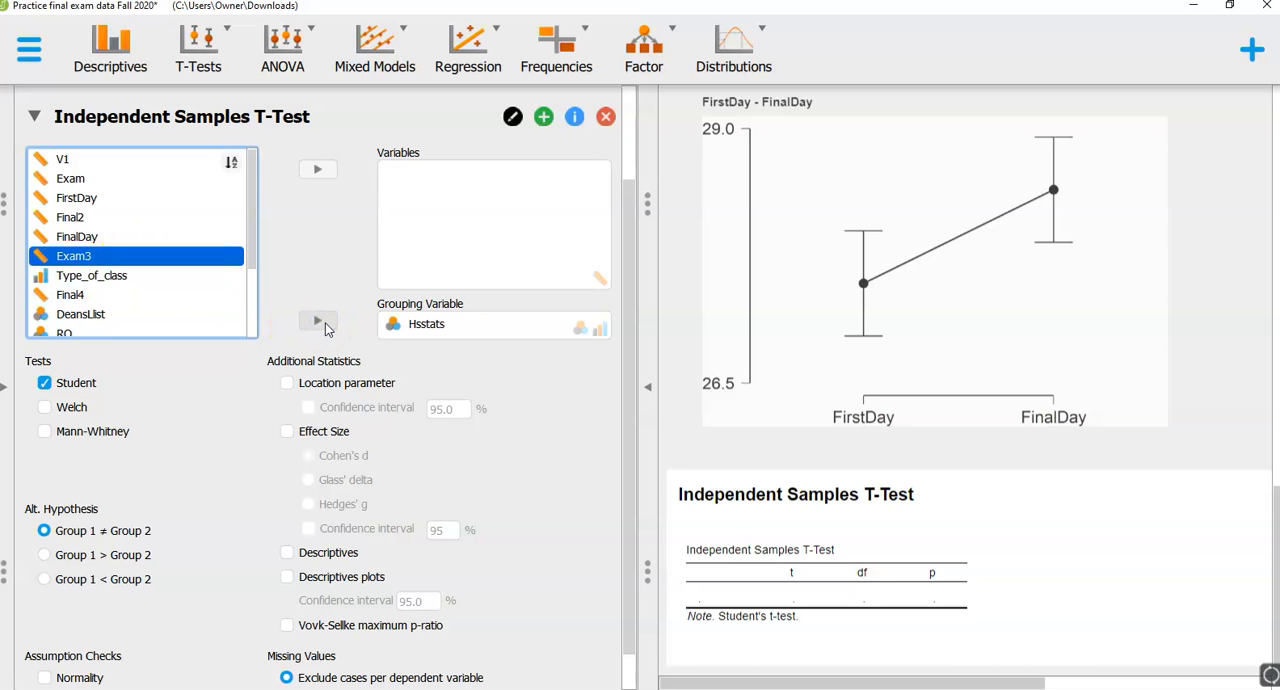
pyautogui.click(148, 219)
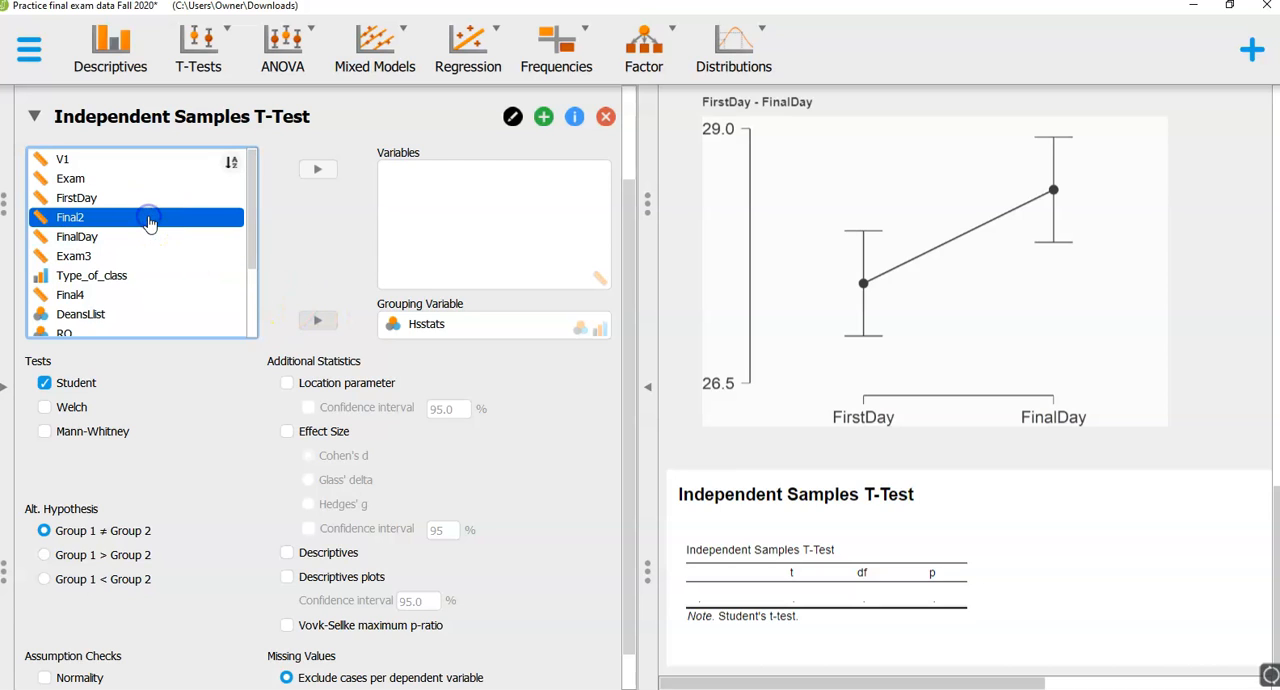
pyautogui.click(318, 170)
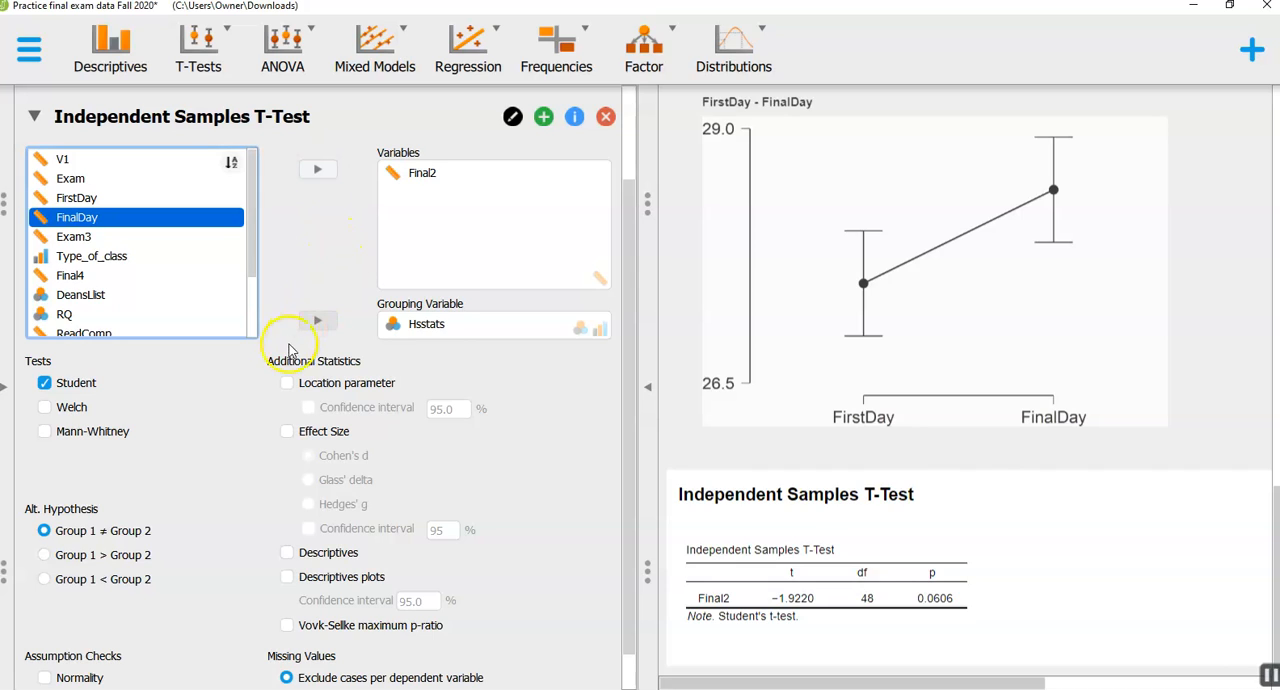
# - Add location parameter and effect size with confidence intervals, plus descriptives and descriptives plots, to the independent samples t-test
pyautogui.click(287, 383)
pyautogui.click(308, 407)
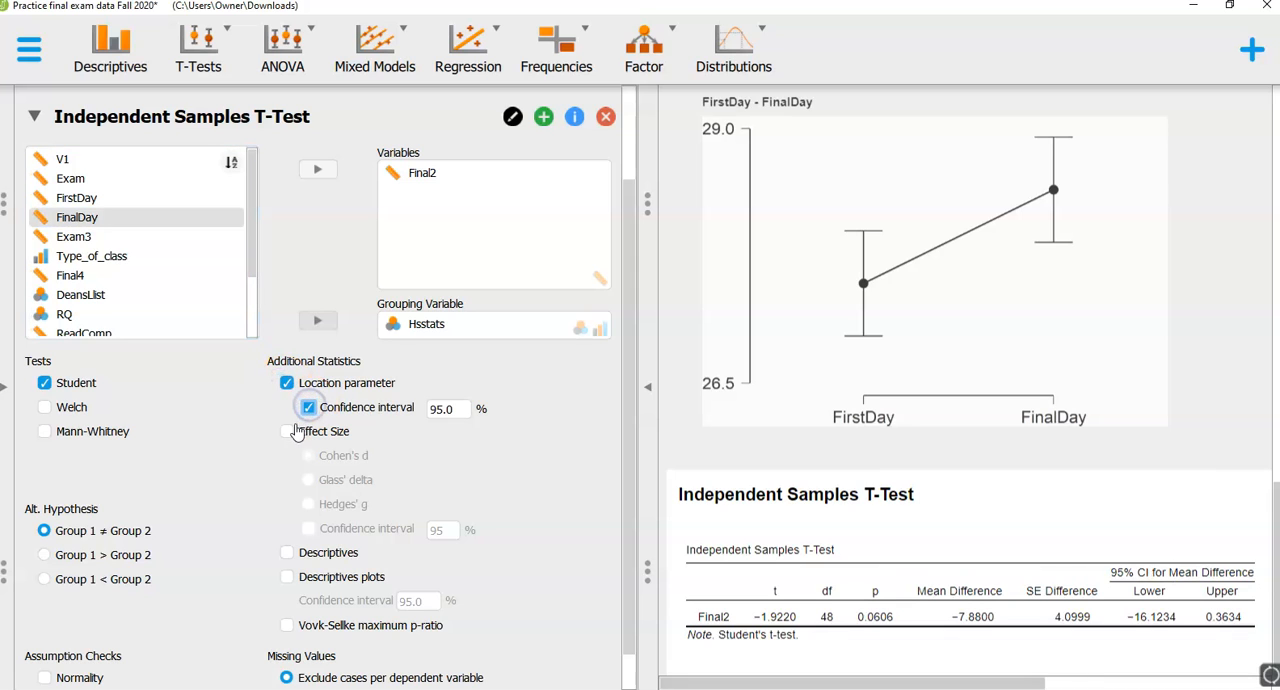
pyautogui.click(287, 431)
pyautogui.click(308, 528)
pyautogui.click(292, 553)
pyautogui.click(289, 577)
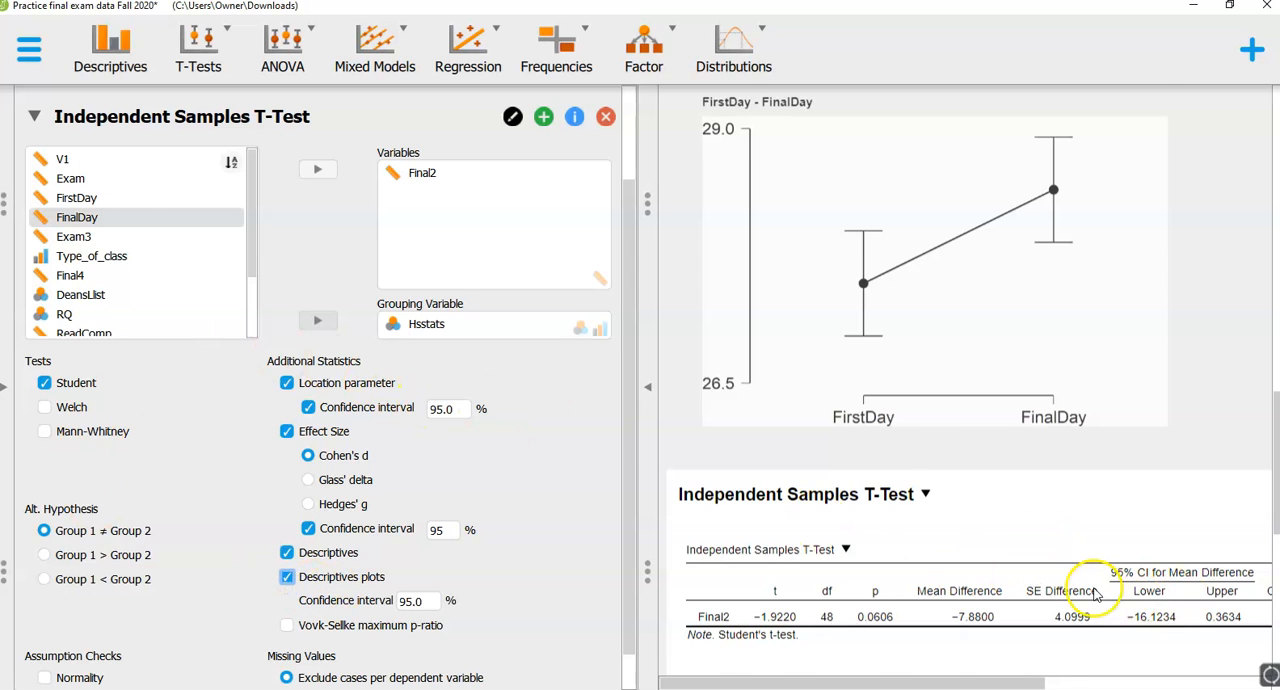
pyautogui.scroll(-5, 1095, 595)
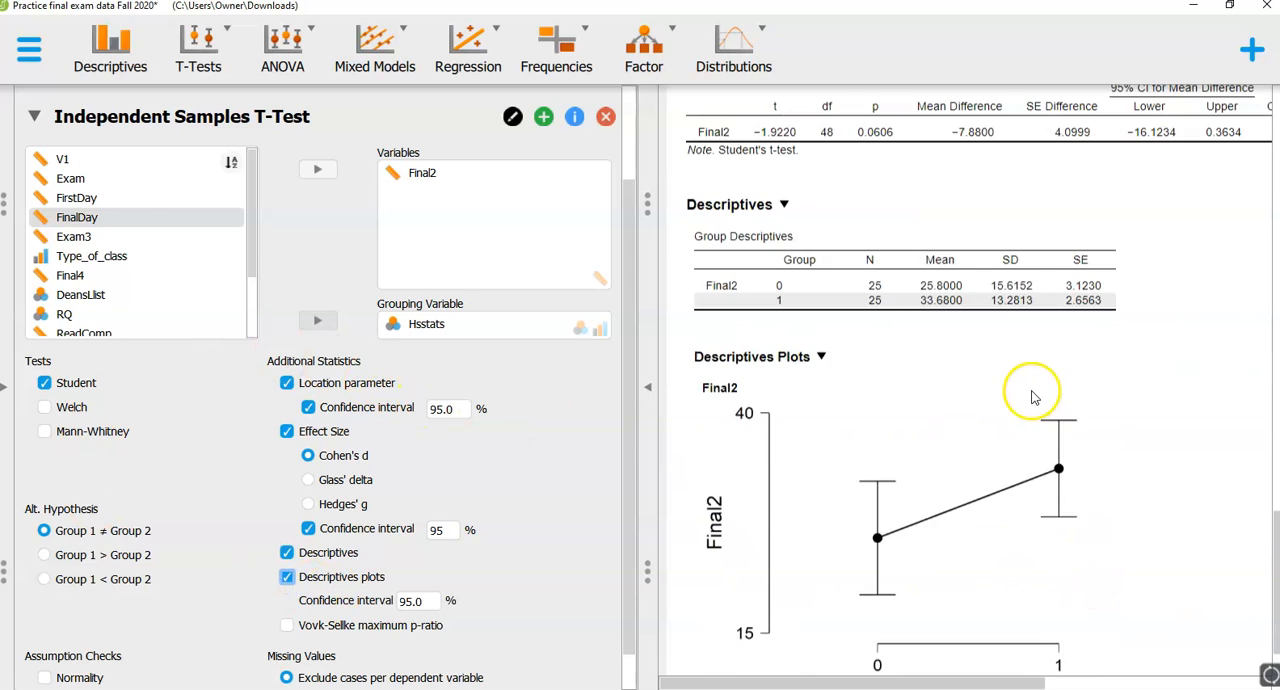
# - Review the descriptives tables and plots of the one sample, paired samples and independent samples t-tests
pyautogui.scroll(-1, 1000, 505)
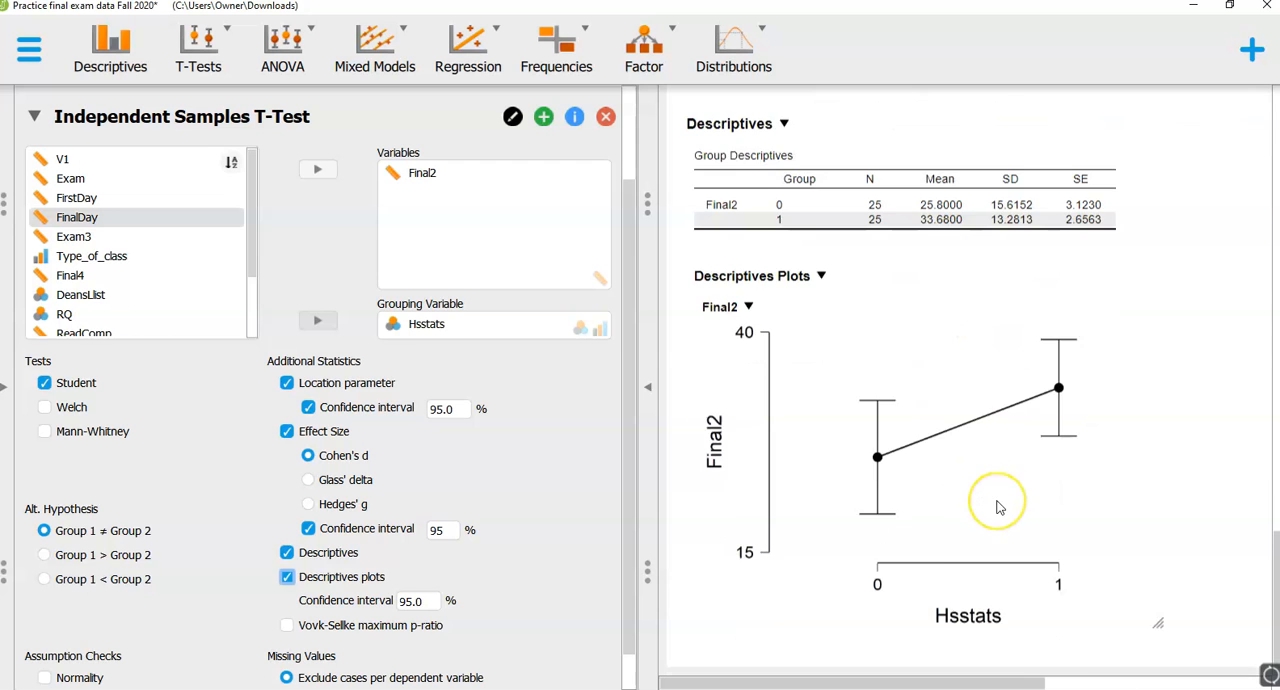
pyautogui.scroll(10, 997, 507)
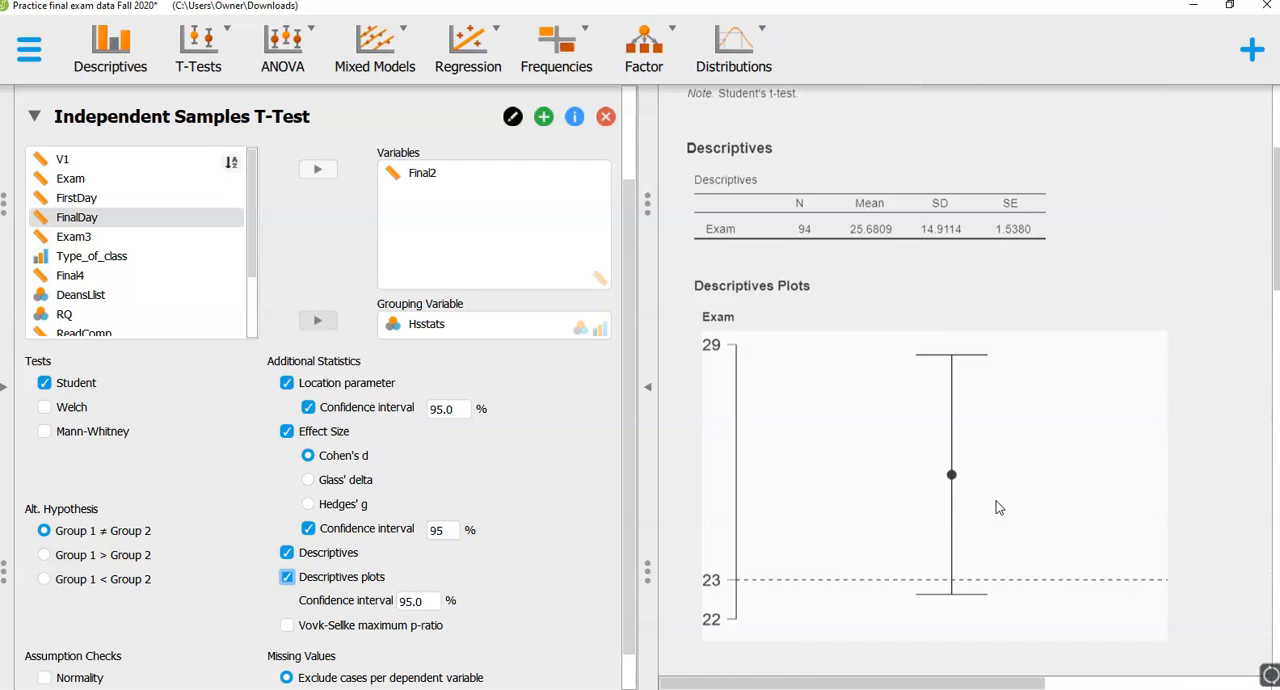
pyautogui.scroll(3, 997, 507)
pyautogui.scroll(-15, 957, 310)
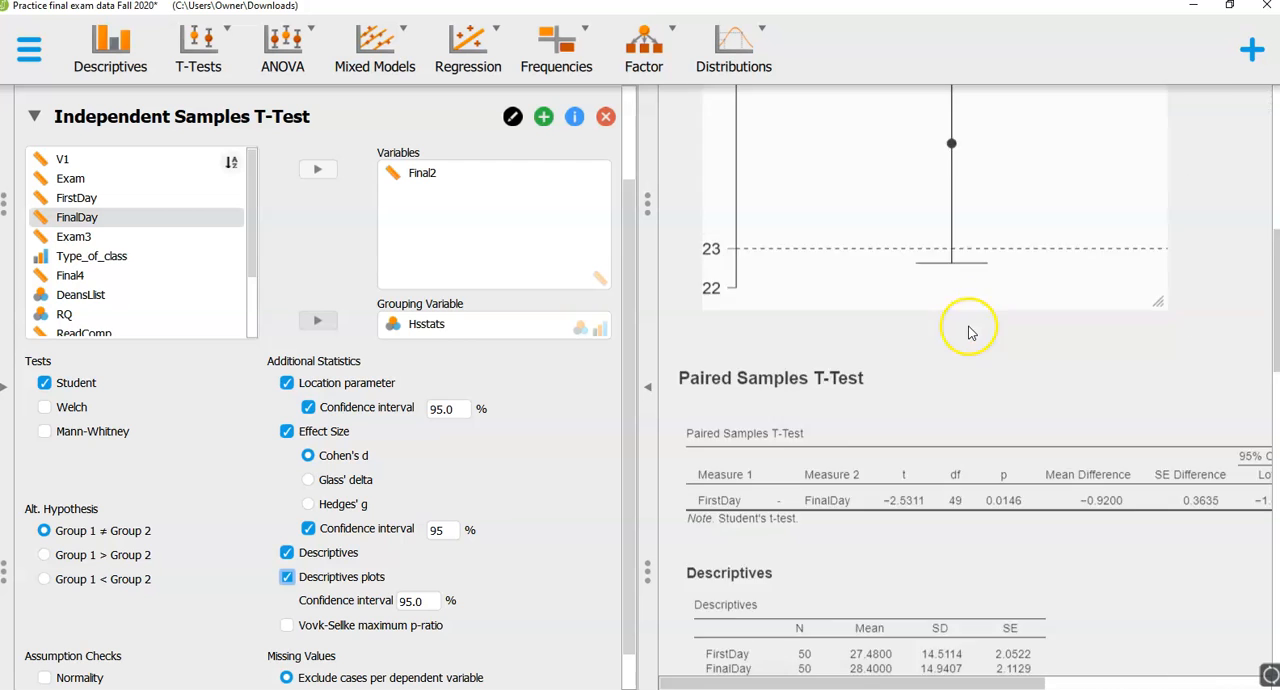
pyautogui.scroll(-2, 967, 335)
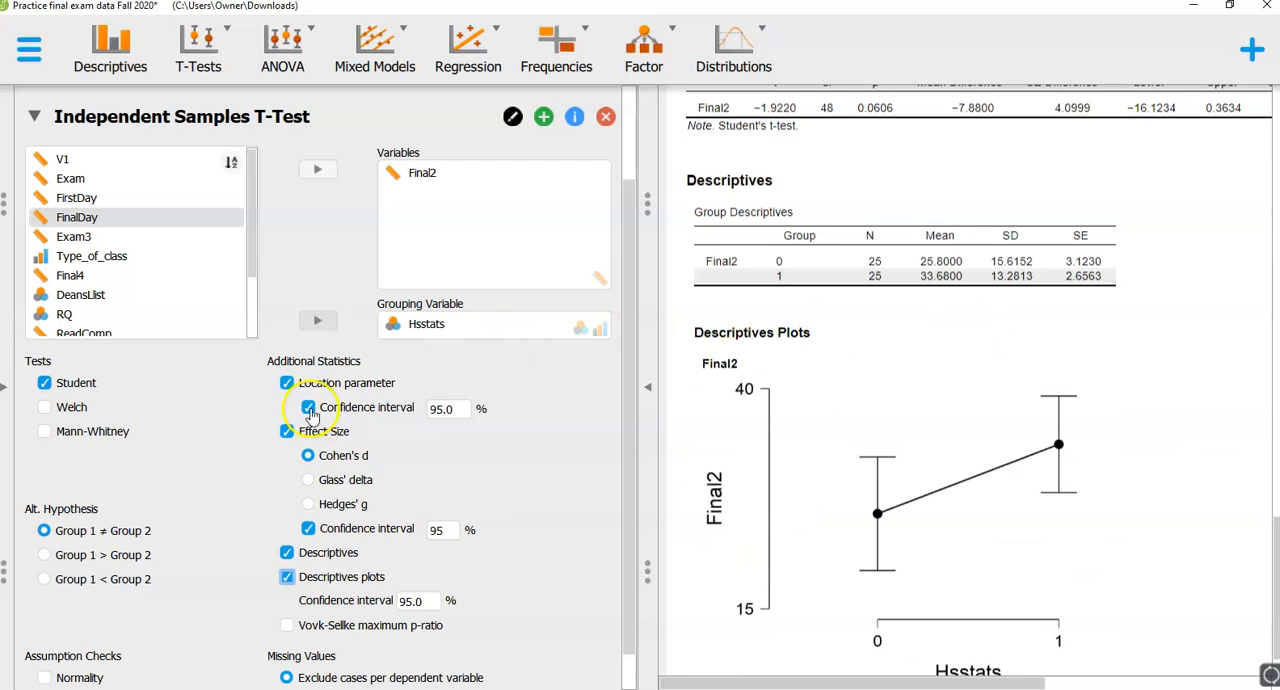
pyautogui.scroll(-1, 309, 491)
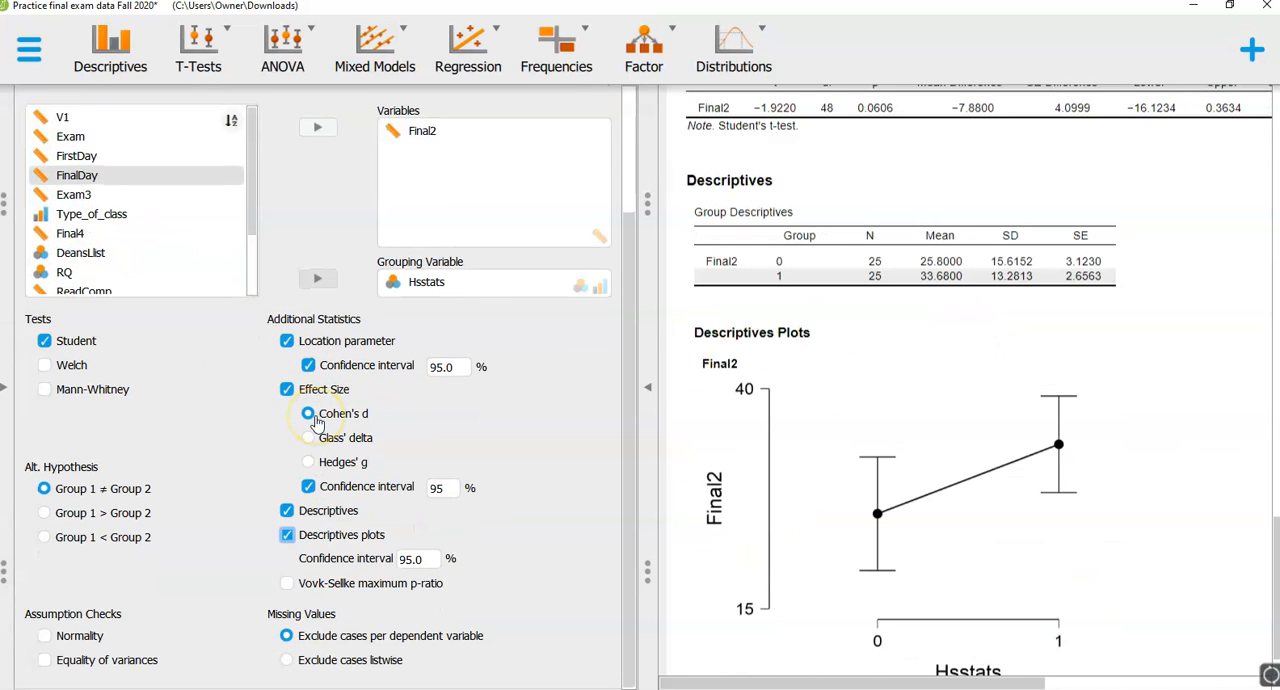
# - Collapse the Independent Samples T-Test form and add a classical ANOVA
pyautogui.scroll(4, 110, 210)
pyautogui.click(120, 234)
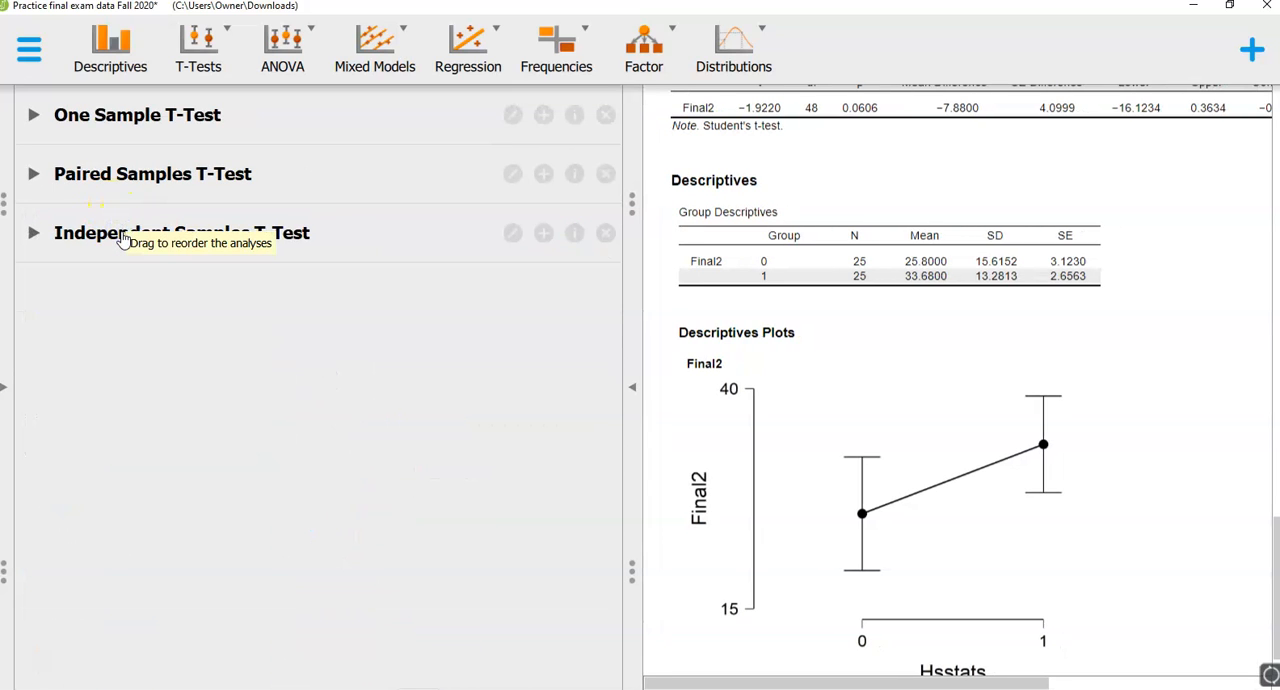
pyautogui.click(267, 77)
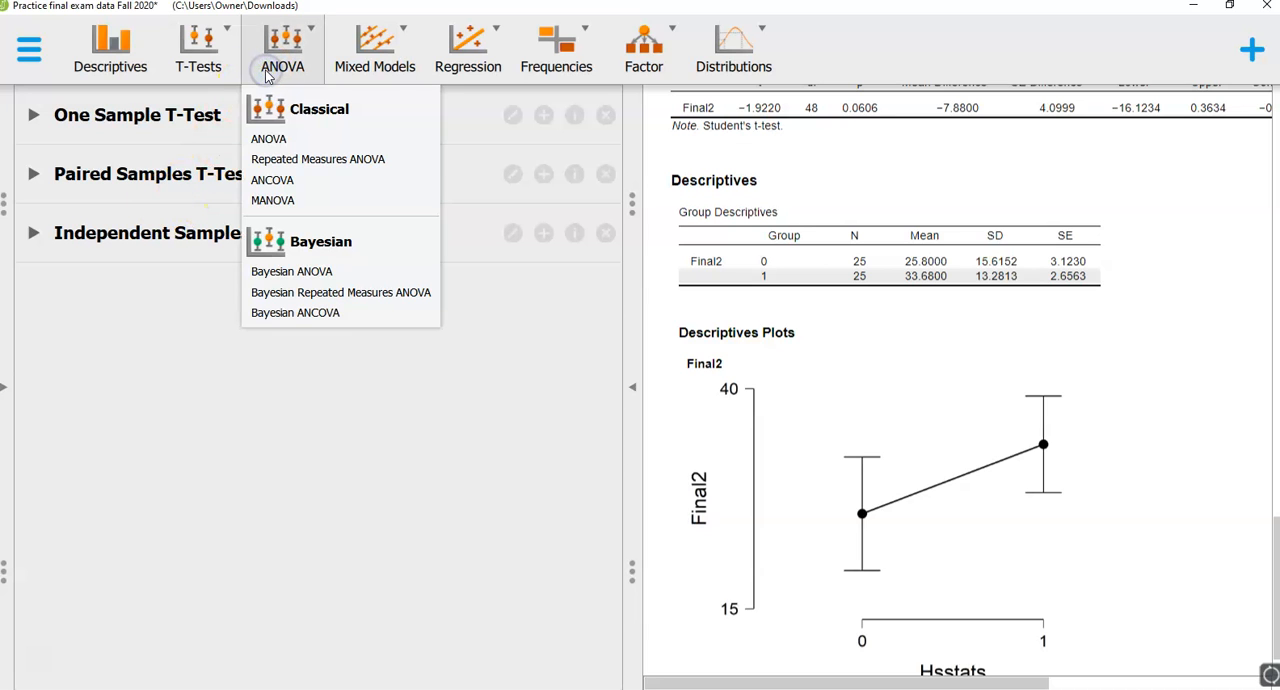
pyautogui.click(266, 140)
pyautogui.click(266, 140)
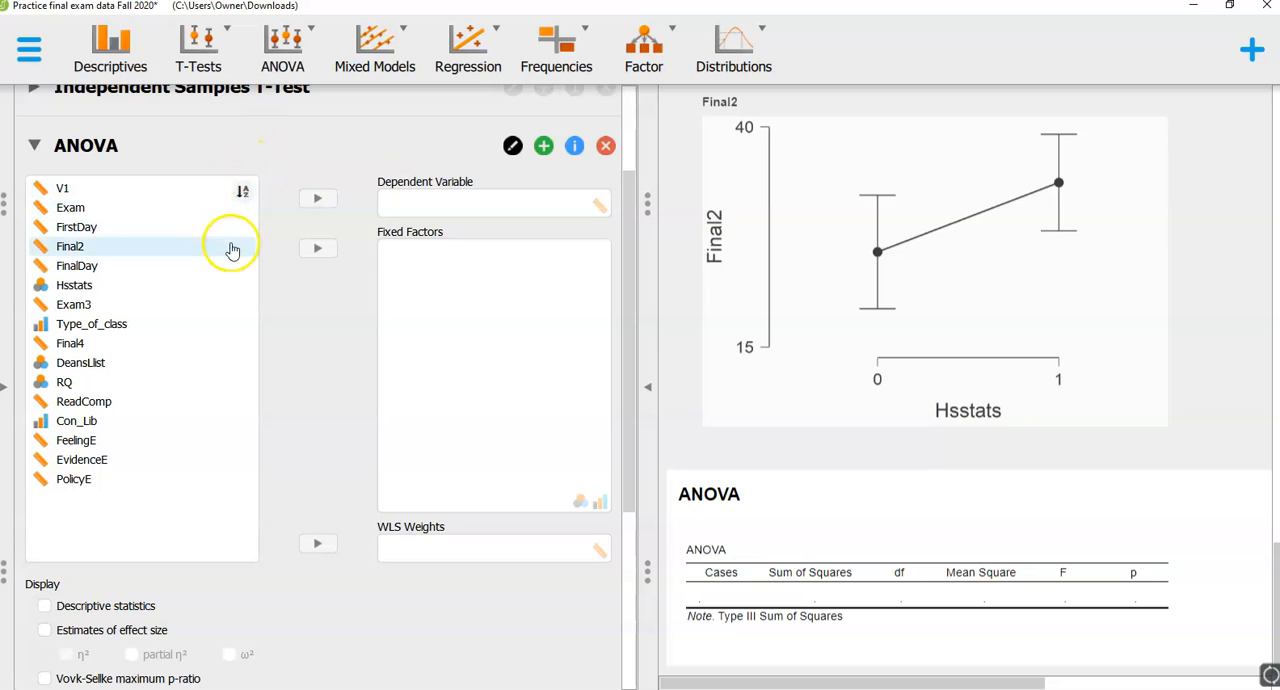
# - Assign Type_of_class as the fixed factor and Final4 as the dependent variable of the ANOVA
pyautogui.click(140, 330)
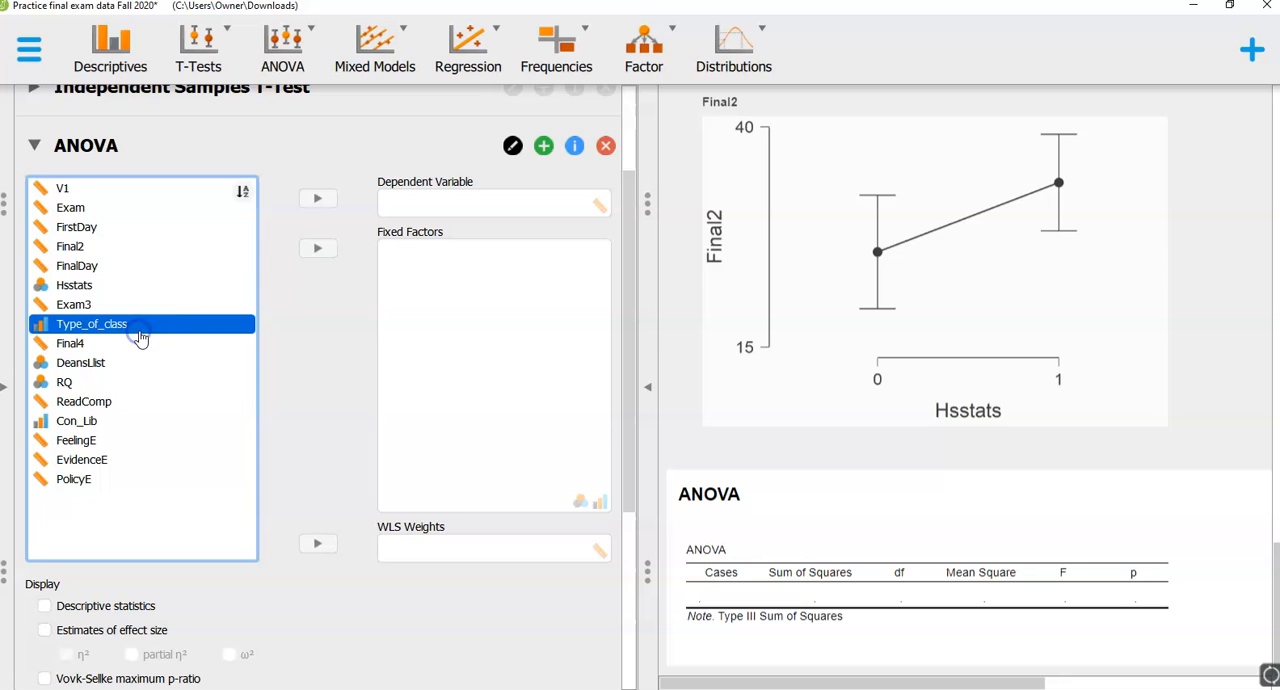
pyautogui.click(319, 250)
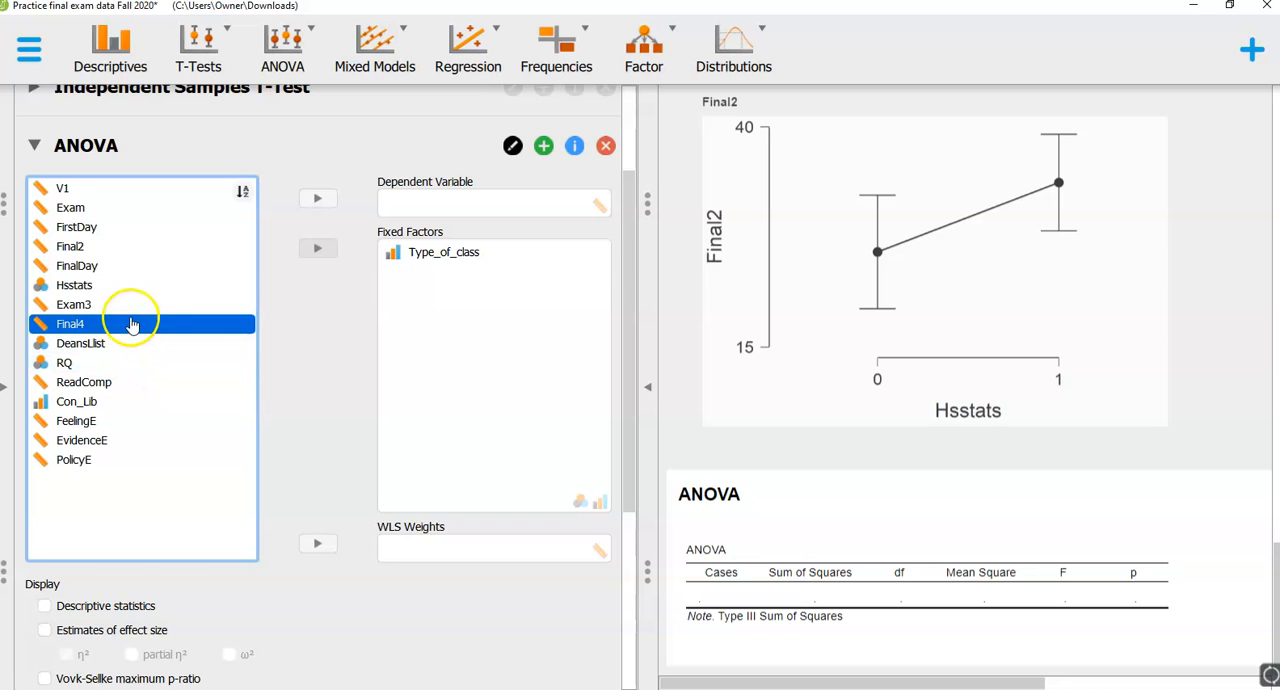
pyautogui.click(313, 203)
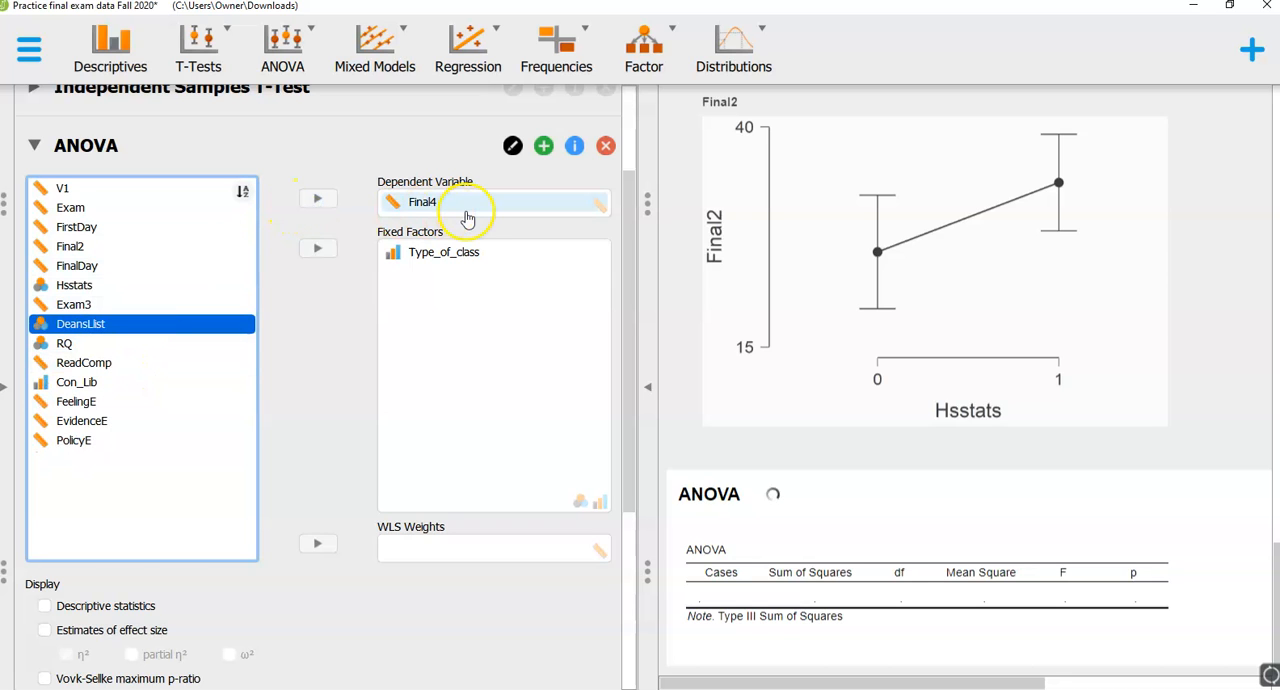
# - Add descriptive statistics and effect size estimates to the Final4 ANOVA, reporting ω² instead of η²
pyautogui.scroll(-3, 258, 590)
pyautogui.click(44, 419)
pyautogui.click(44, 445)
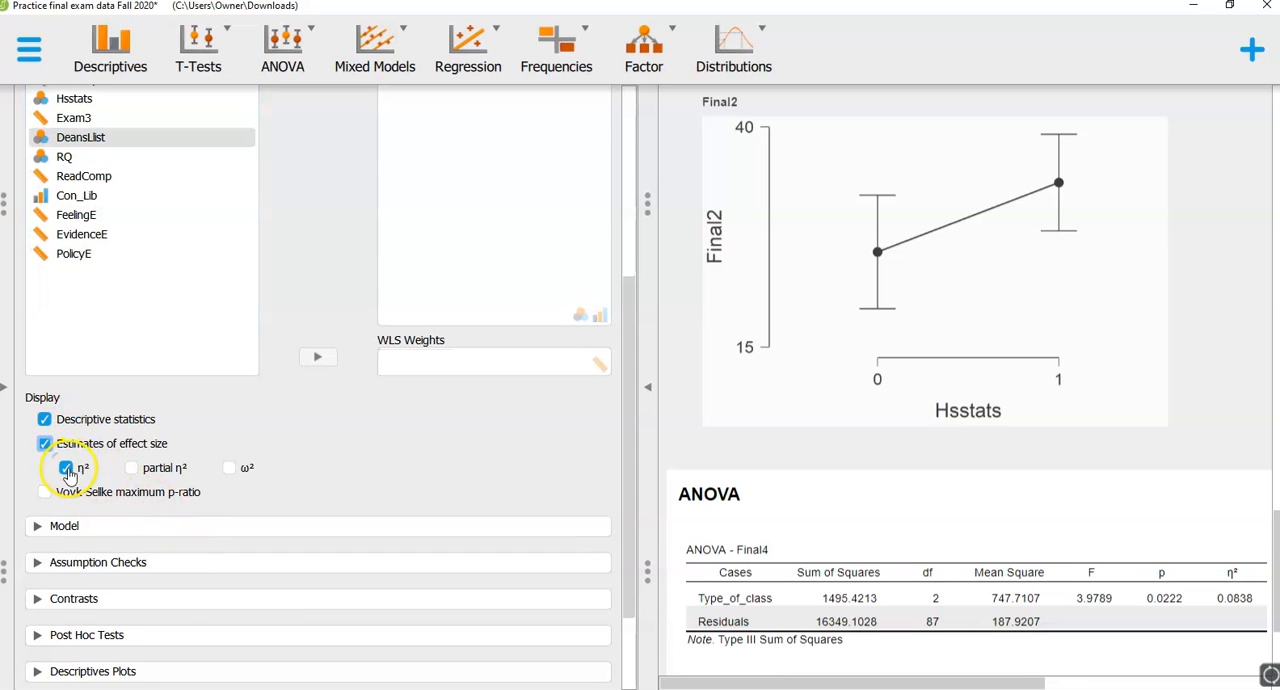
pyautogui.click(66, 467)
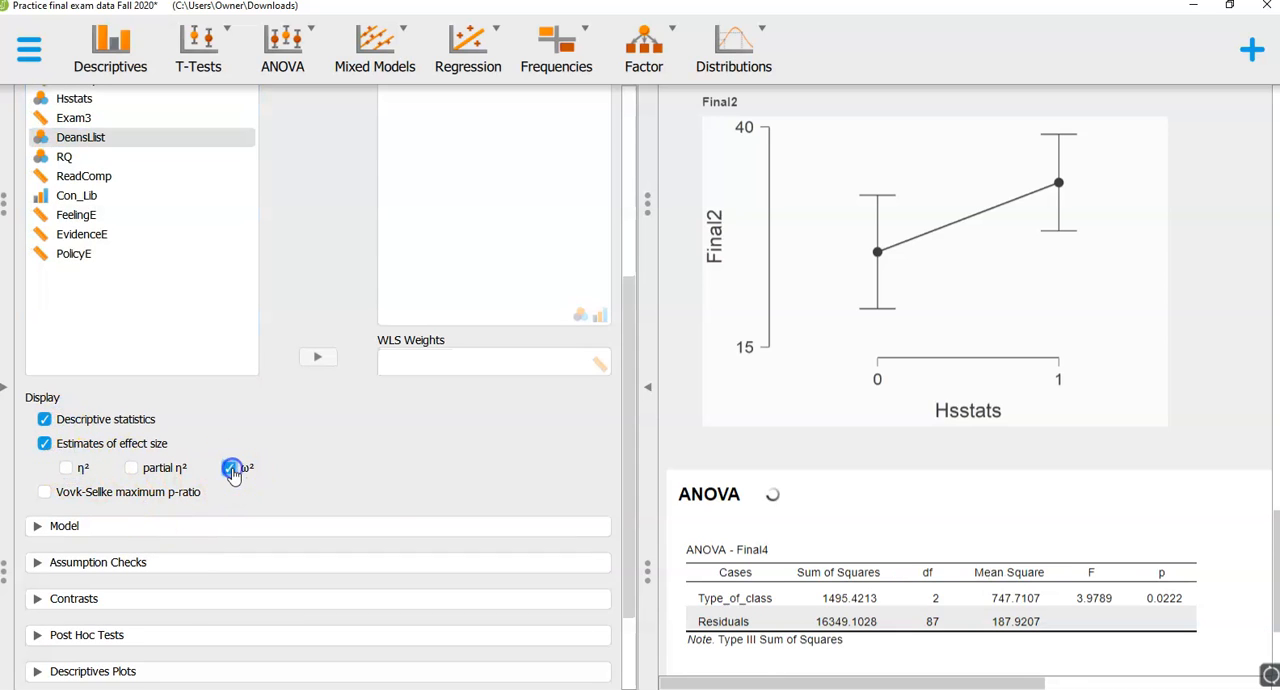
# - Request standard post hoc tests with effect size for Type_of_class in the Final4 ANOVA
pyautogui.scroll(-2, 389, 491)
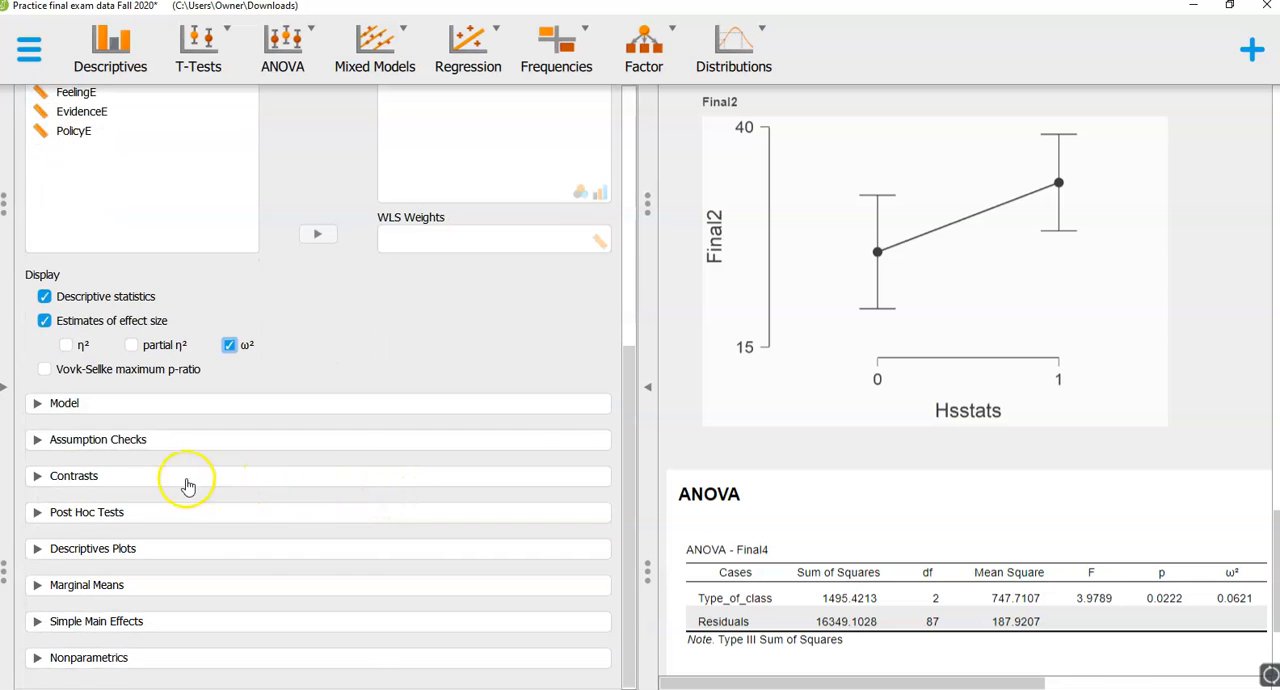
pyautogui.click(93, 512)
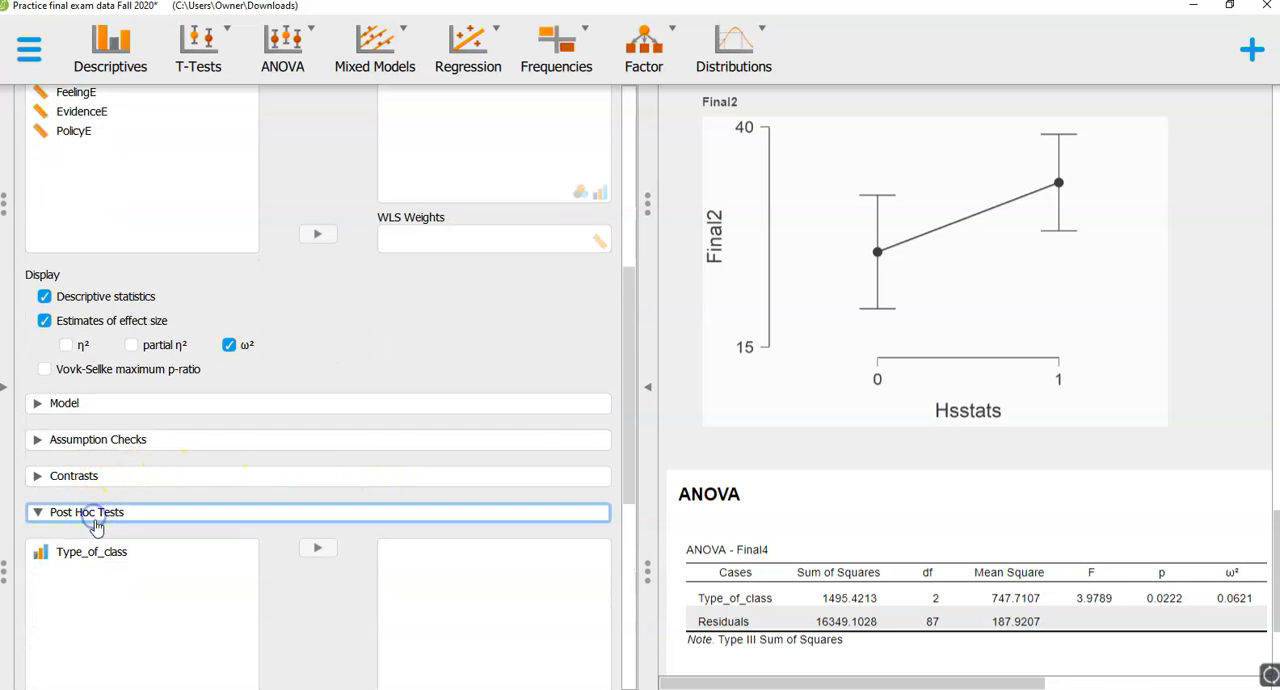
pyautogui.click(90, 550)
pyautogui.click(317, 549)
pyautogui.scroll(-6, 338, 491)
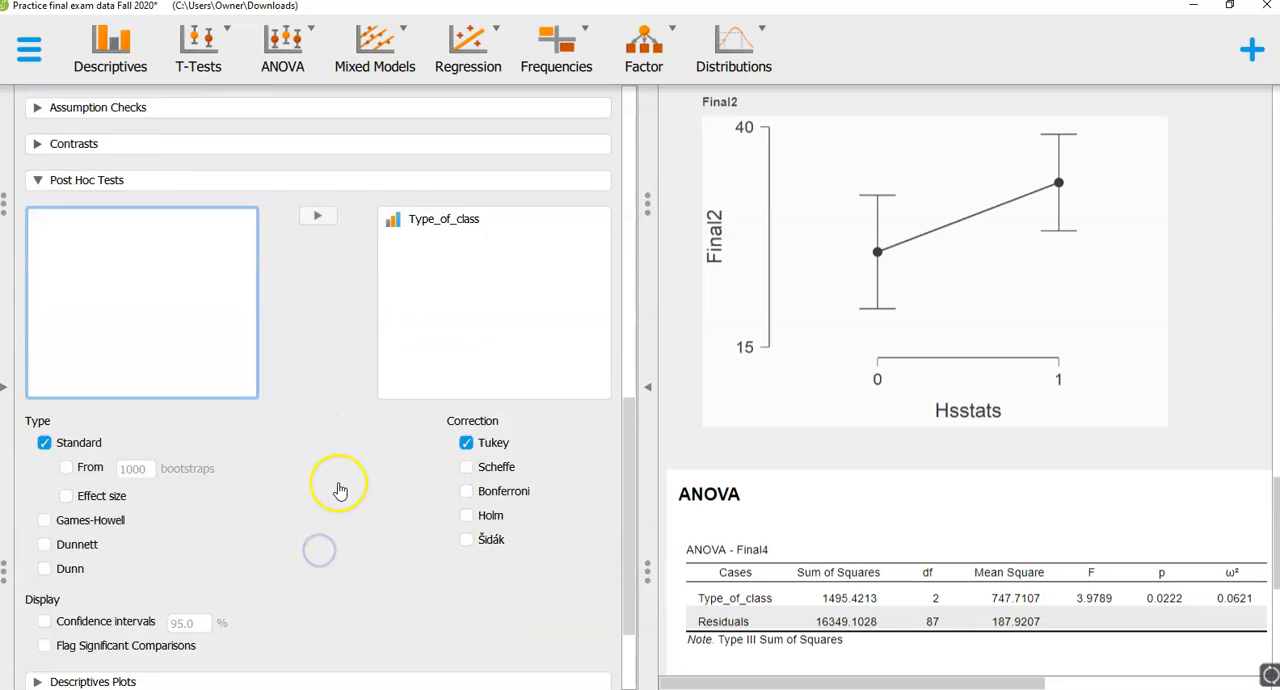
pyautogui.click(91, 366)
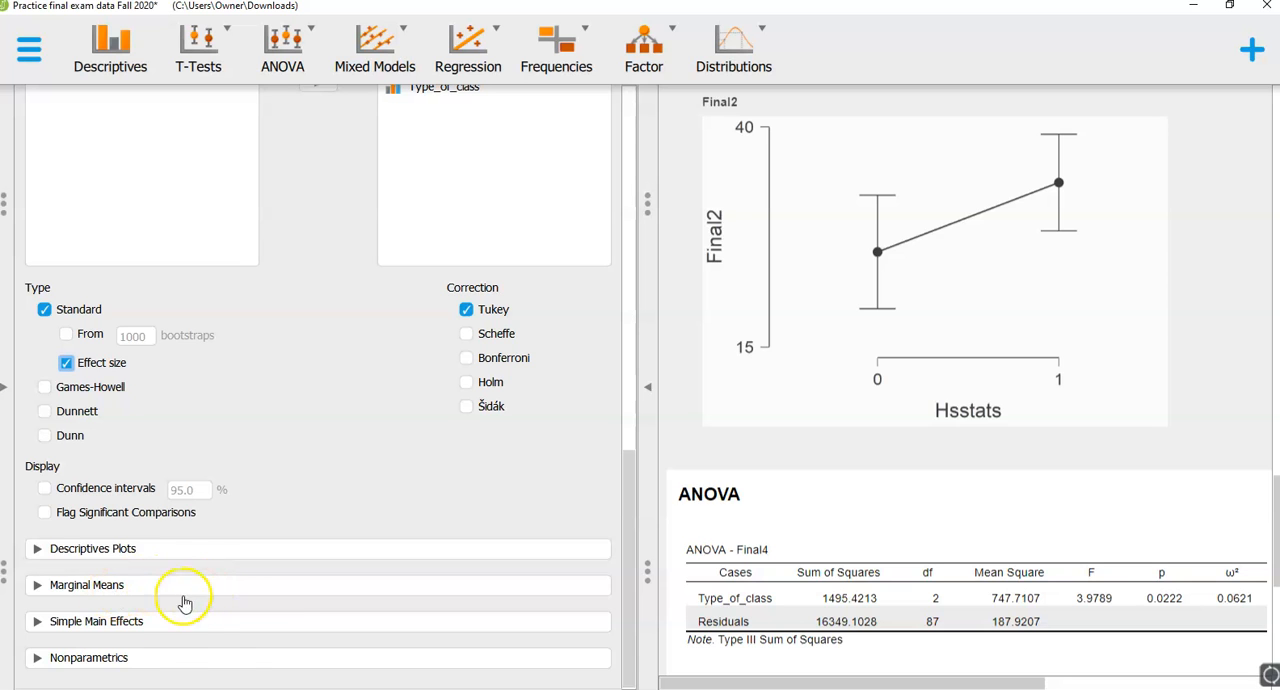
# - Add marginal means for Type_of_class to the Final4 ANOVA and collapse the Marginal Means section
pyautogui.click(100, 584)
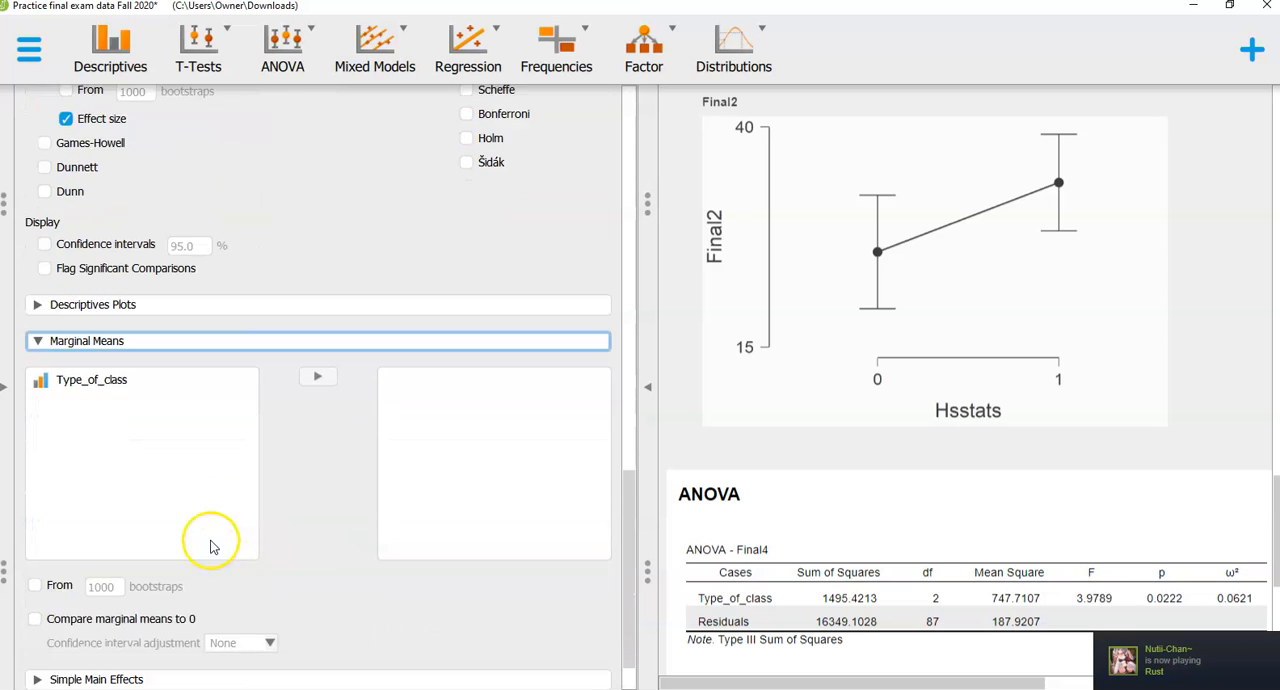
pyautogui.click(177, 322)
pyautogui.click(316, 320)
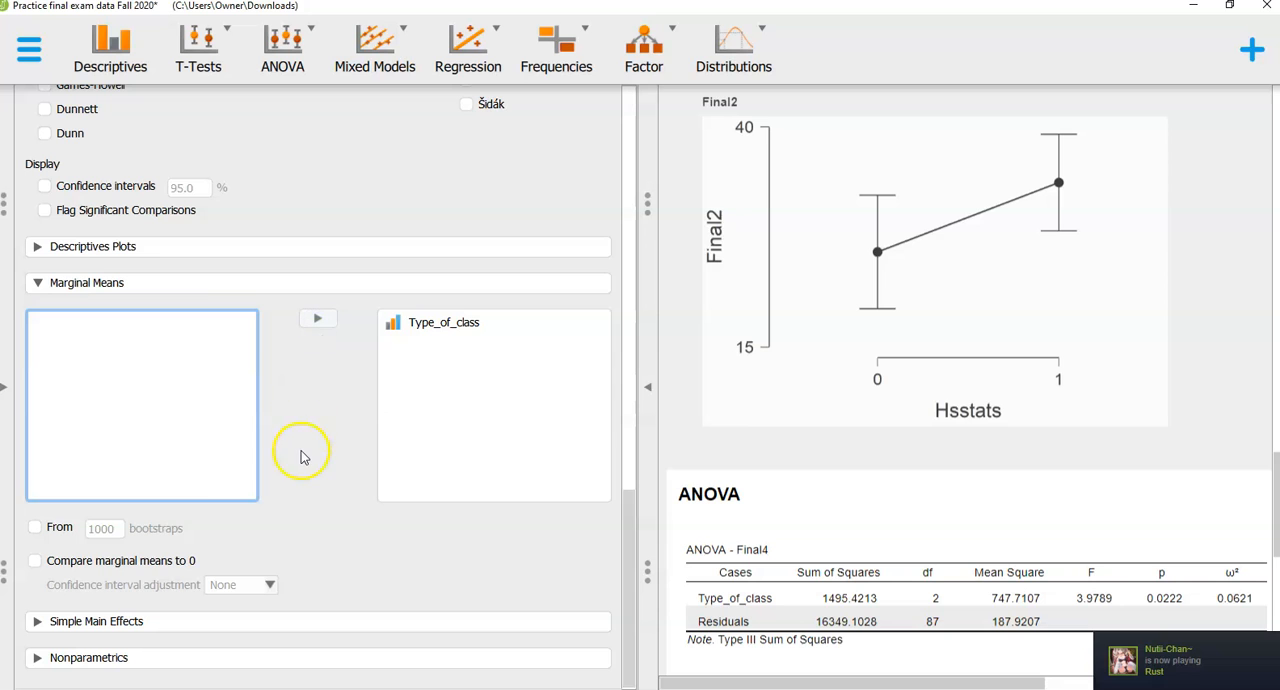
pyautogui.click(106, 285)
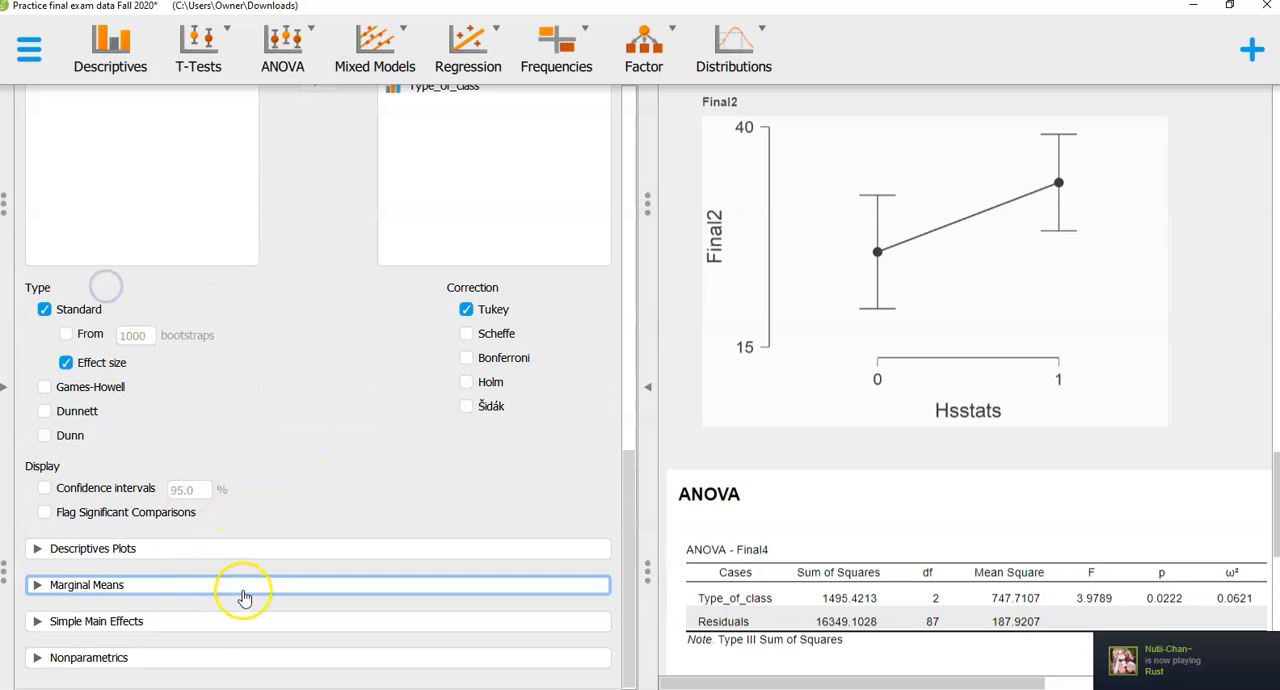
# - Examine the ANOVA, descriptives, post hoc comparisons and marginal means tables for Final4 by Type_of_class
pyautogui.scroll(5, 220, 668)
pyautogui.scroll(-5, 197, 594)
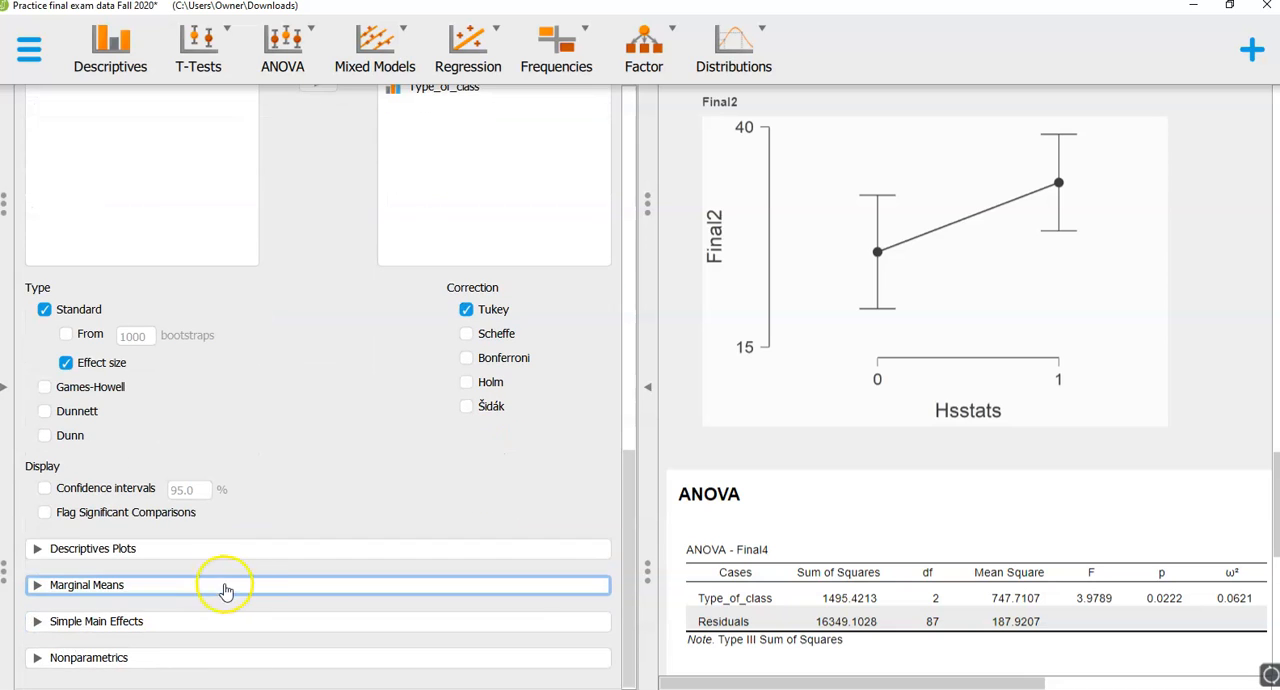
pyautogui.scroll(-4, 800, 618)
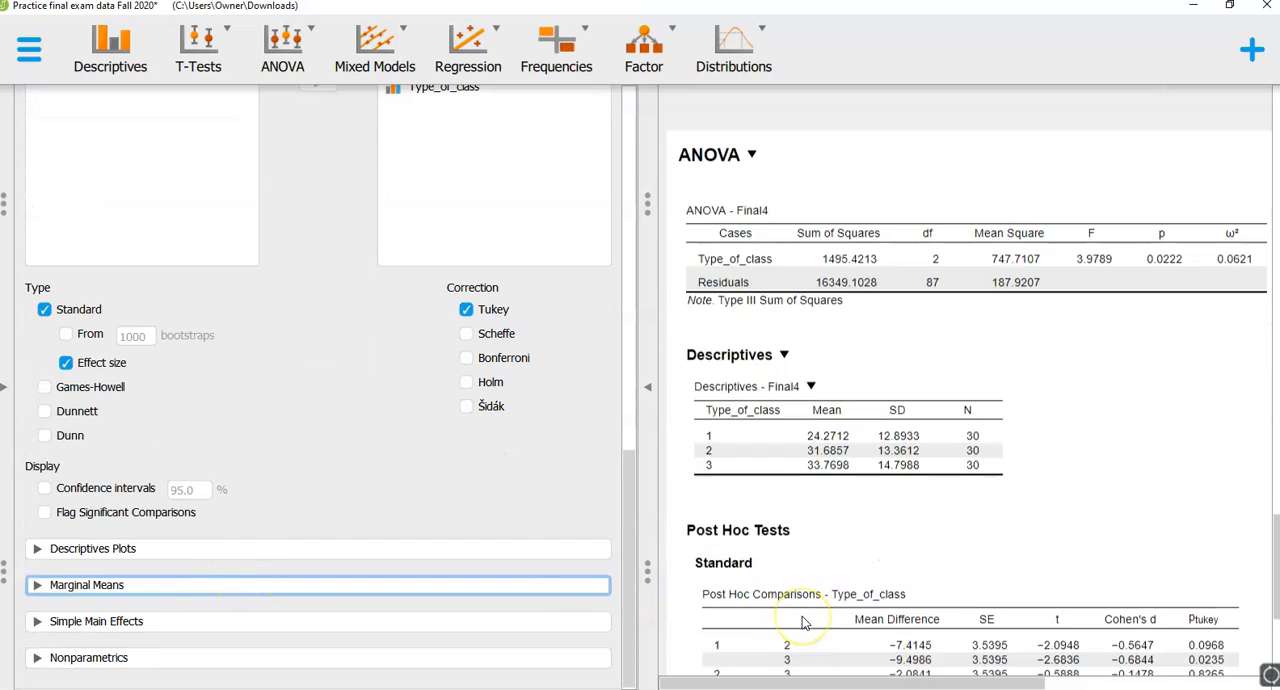
pyautogui.scroll(-2, 802, 622)
pyautogui.scroll(-1, 802, 622)
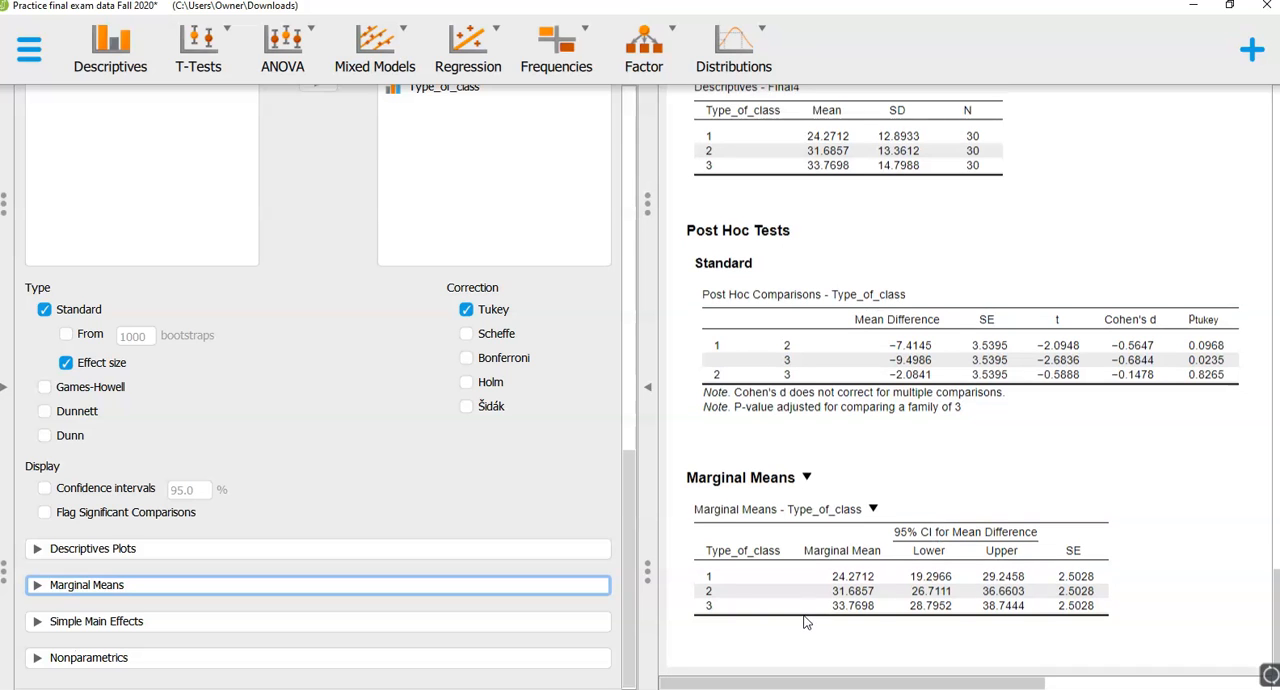
pyautogui.scroll(1, 845, 580)
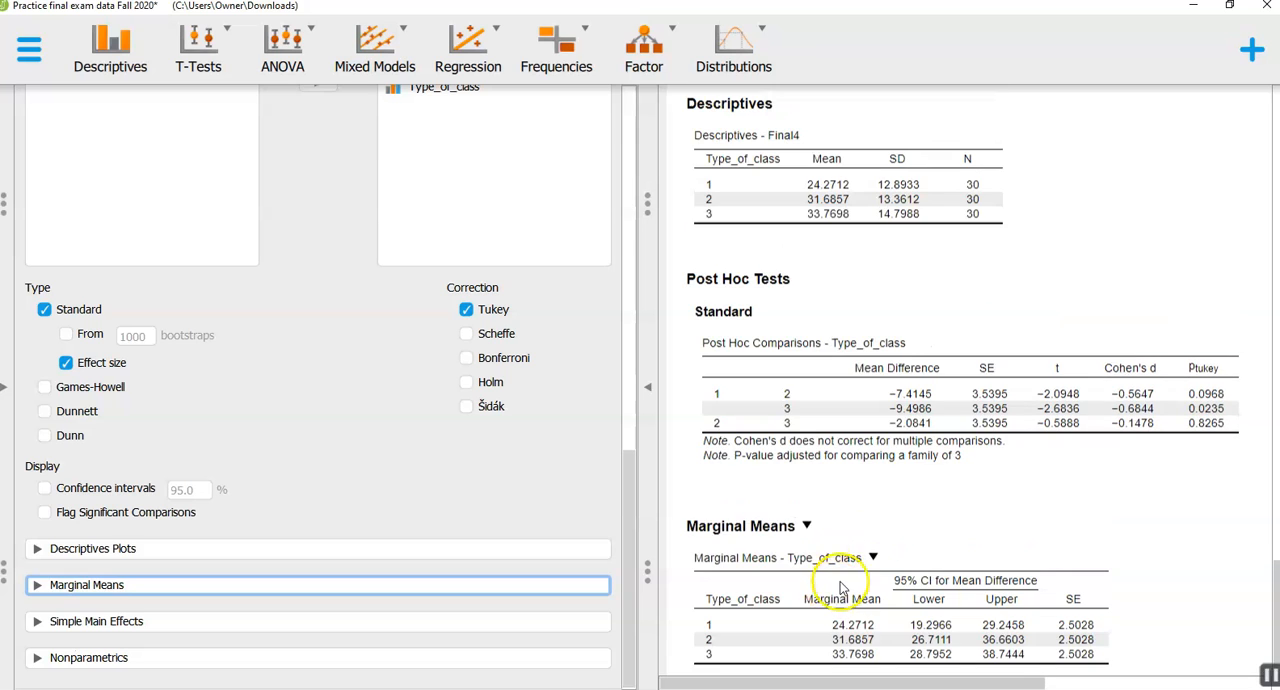
pyautogui.scroll(4, 880, 453)
pyautogui.scroll(-1, 905, 335)
pyautogui.scroll(1, 895, 404)
pyautogui.scroll(-2, 806, 414)
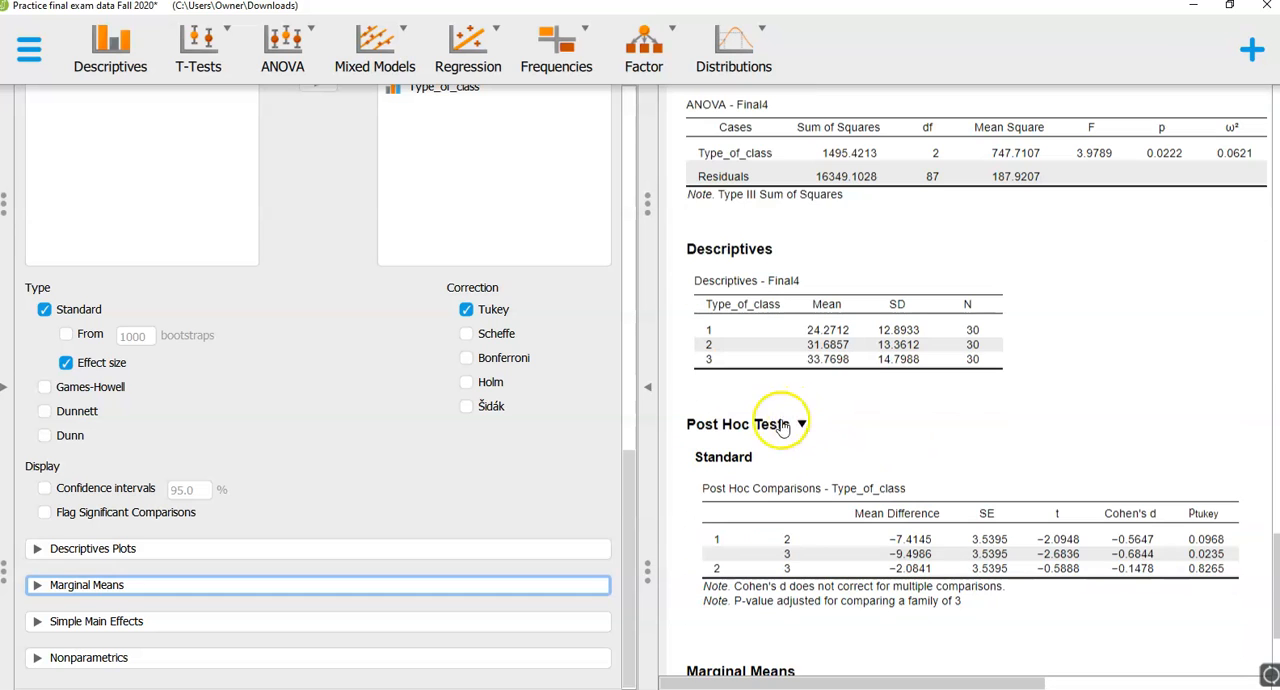
pyautogui.scroll(-2, 910, 500)
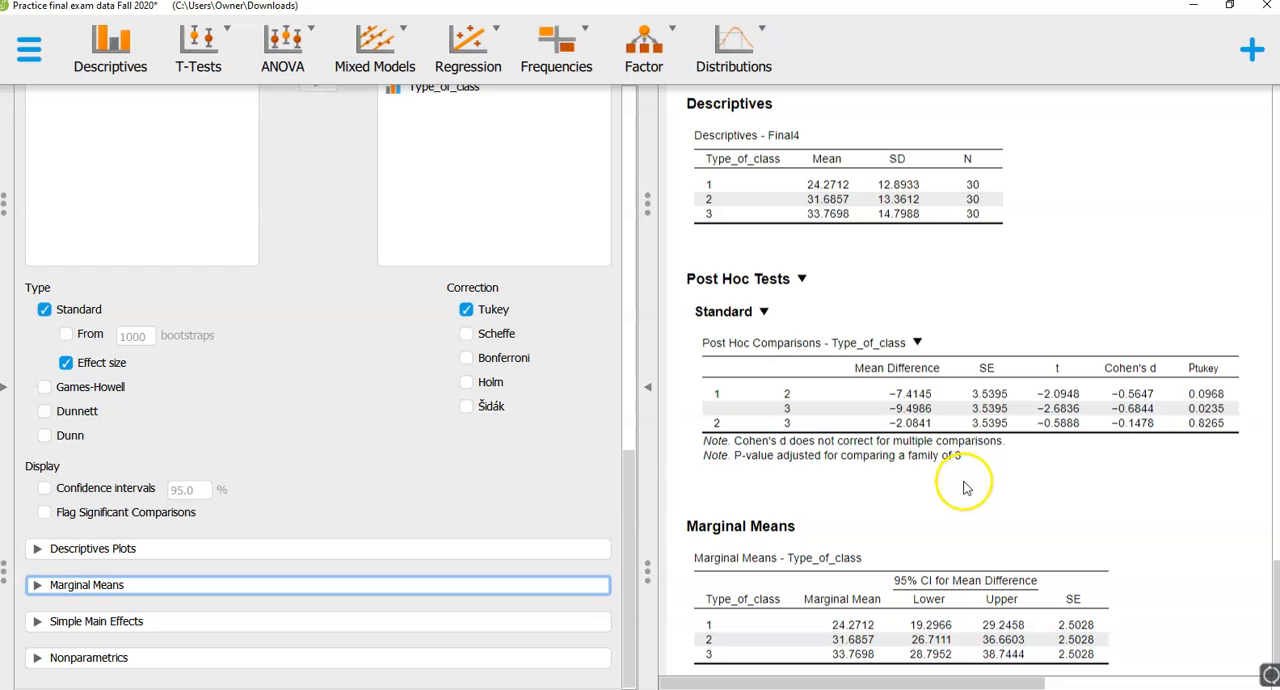
pyautogui.scroll(2, 963, 487)
pyautogui.scroll(-2, 963, 487)
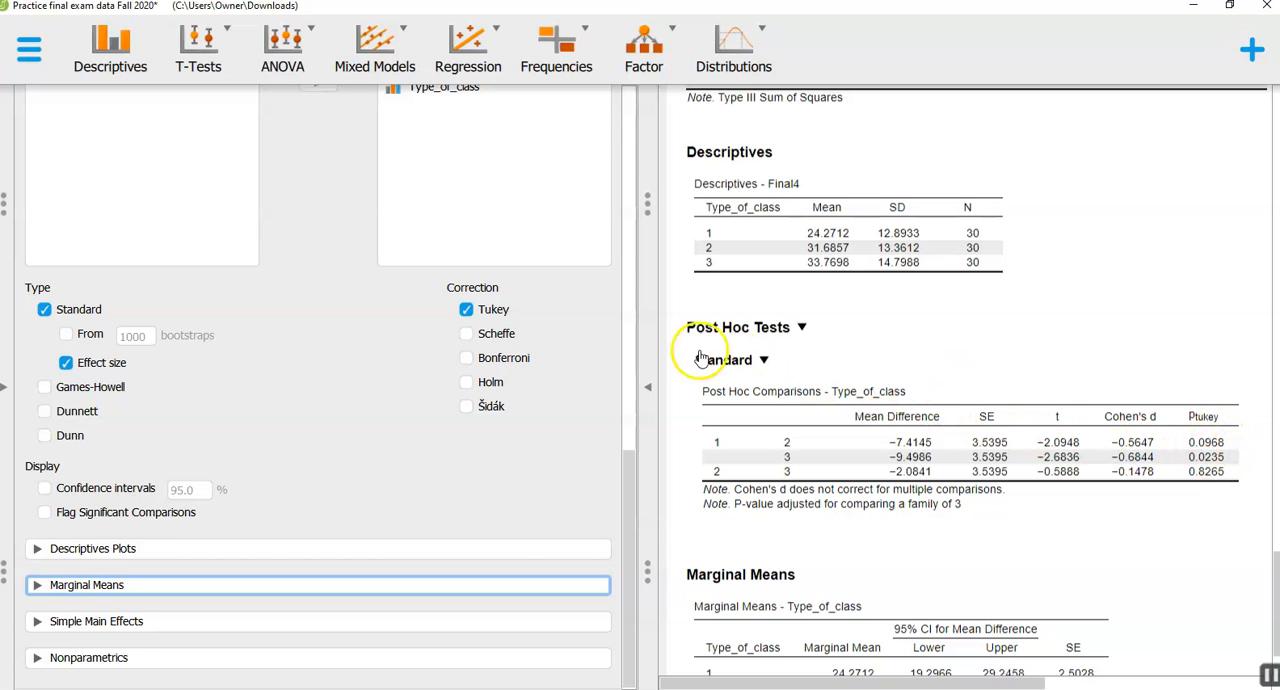
# - Collapse the Final4 ANOVA form and add a second classical ANOVA
pyautogui.scroll(3, 486, 366)
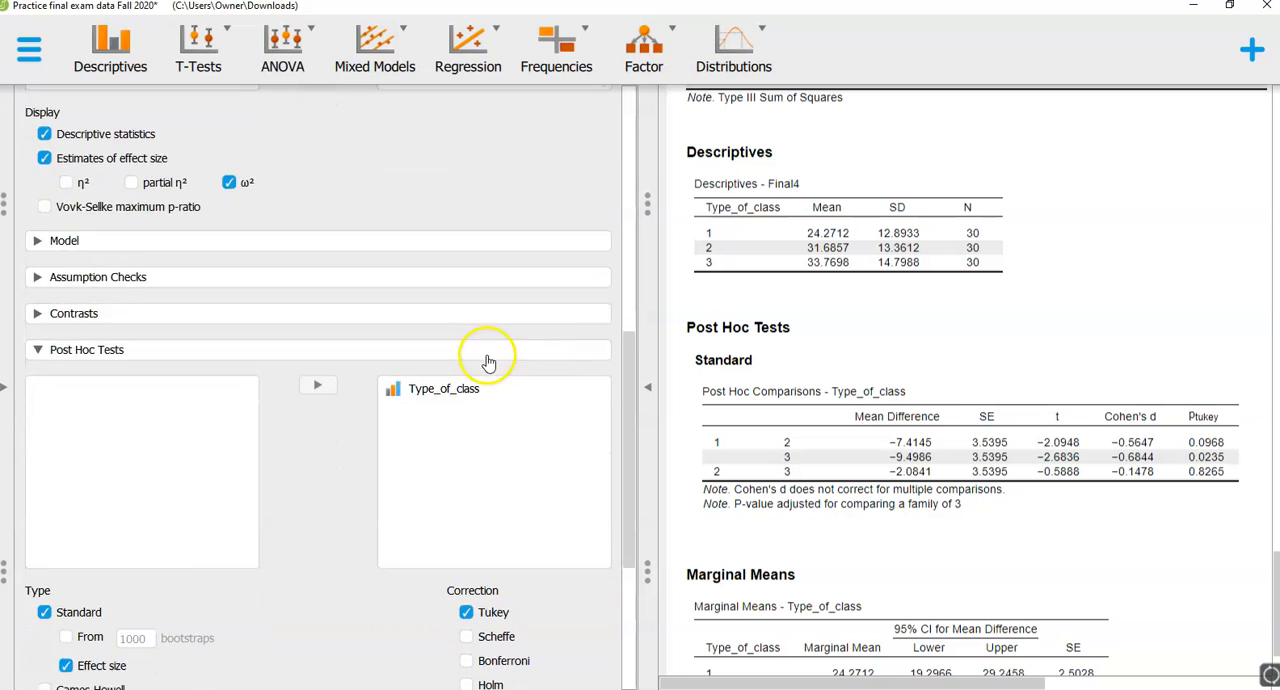
pyautogui.scroll(-3, 486, 360)
pyautogui.scroll(-1, 760, 410)
pyautogui.scroll(4, 700, 400)
pyautogui.scroll(10, 550, 380)
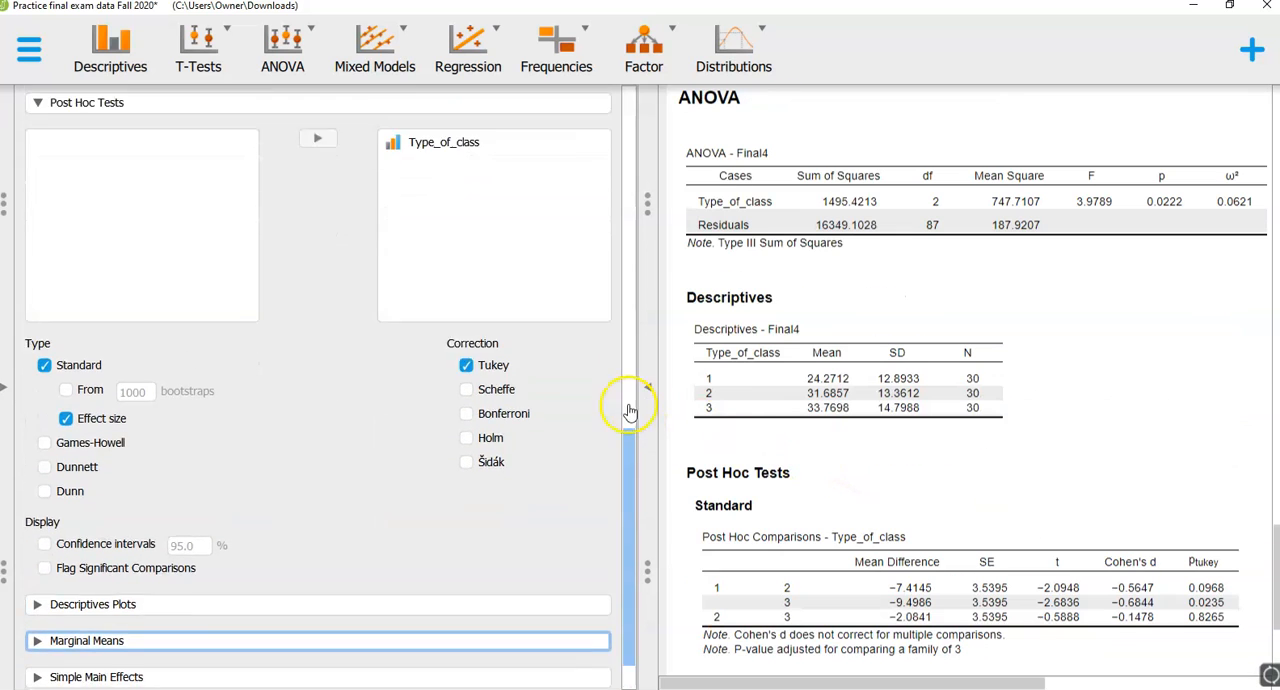
pyautogui.scroll(3, 463, 358)
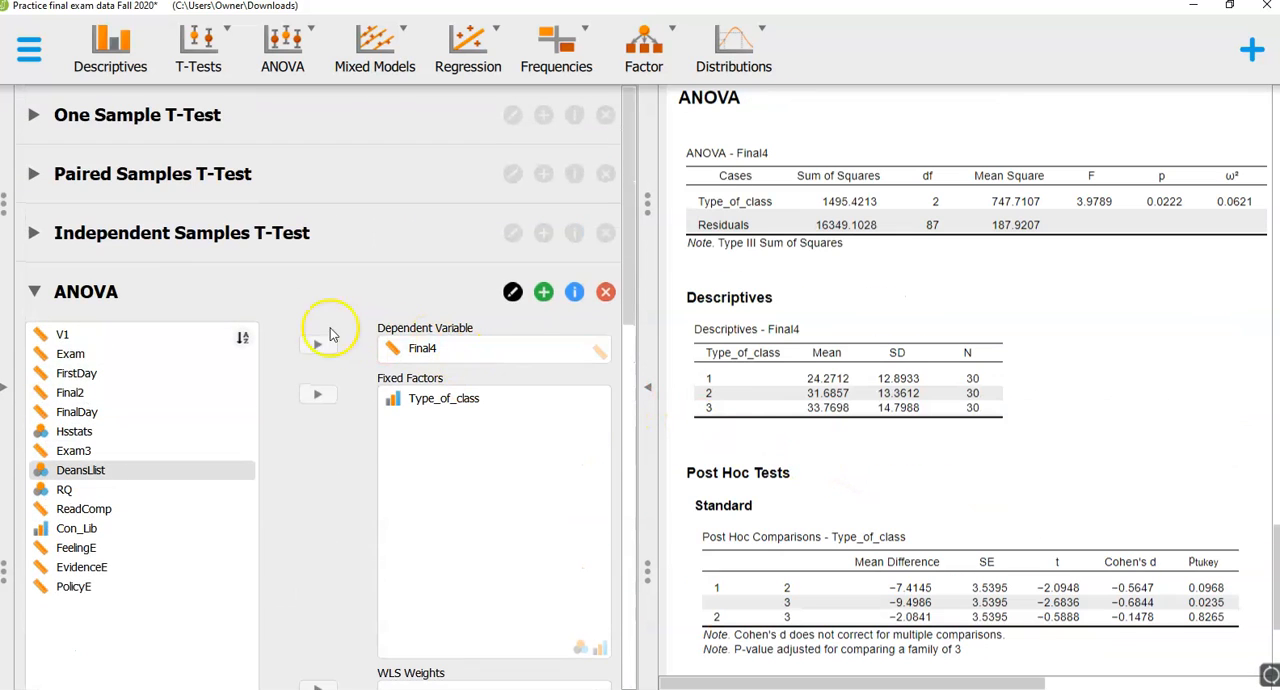
pyautogui.click(124, 292)
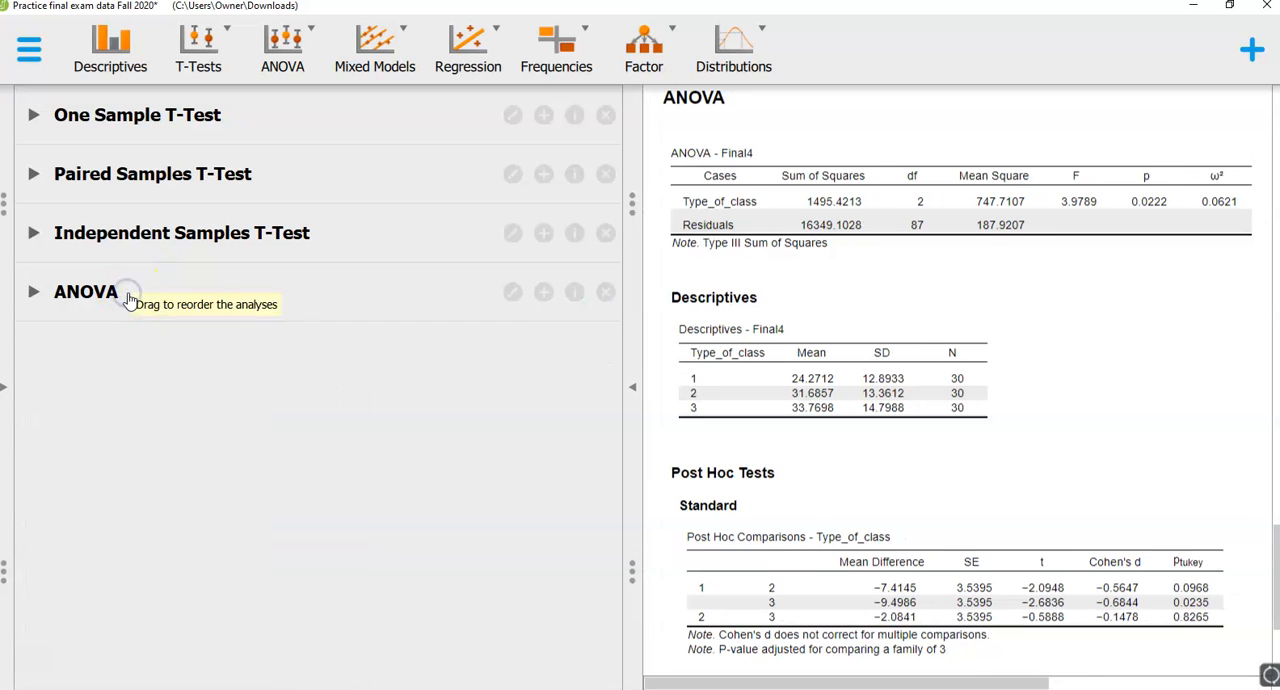
pyautogui.click(288, 52)
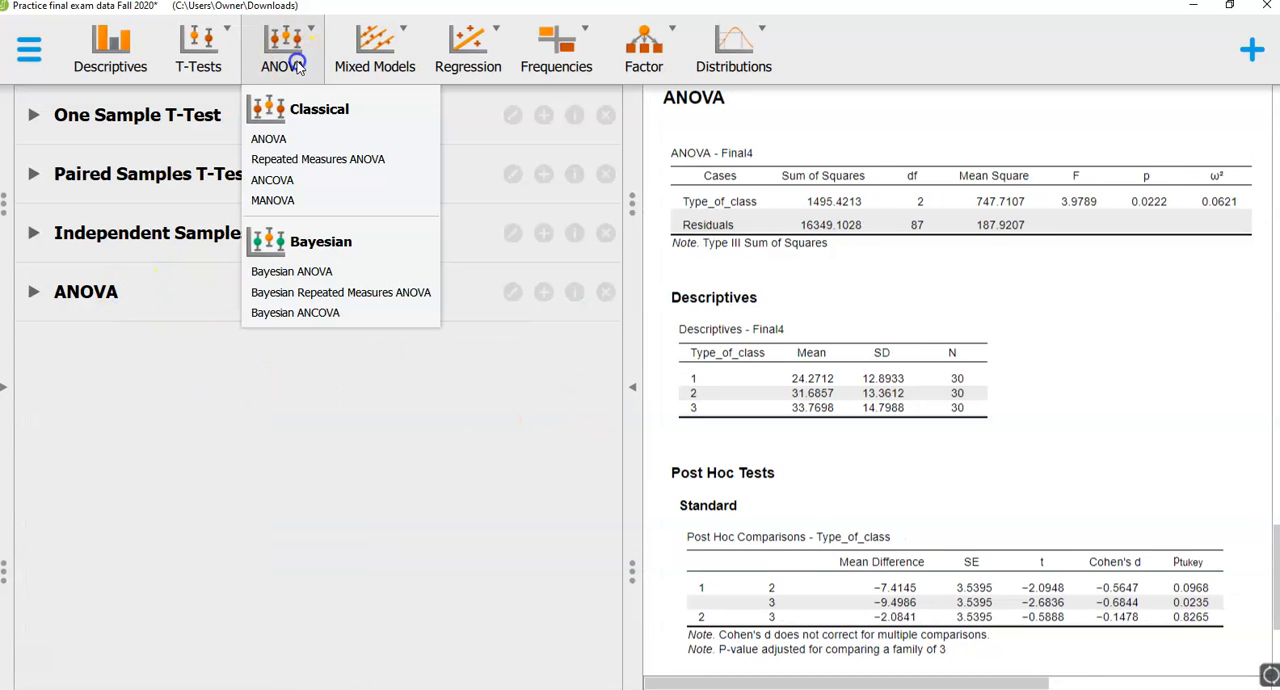
pyautogui.click(291, 142)
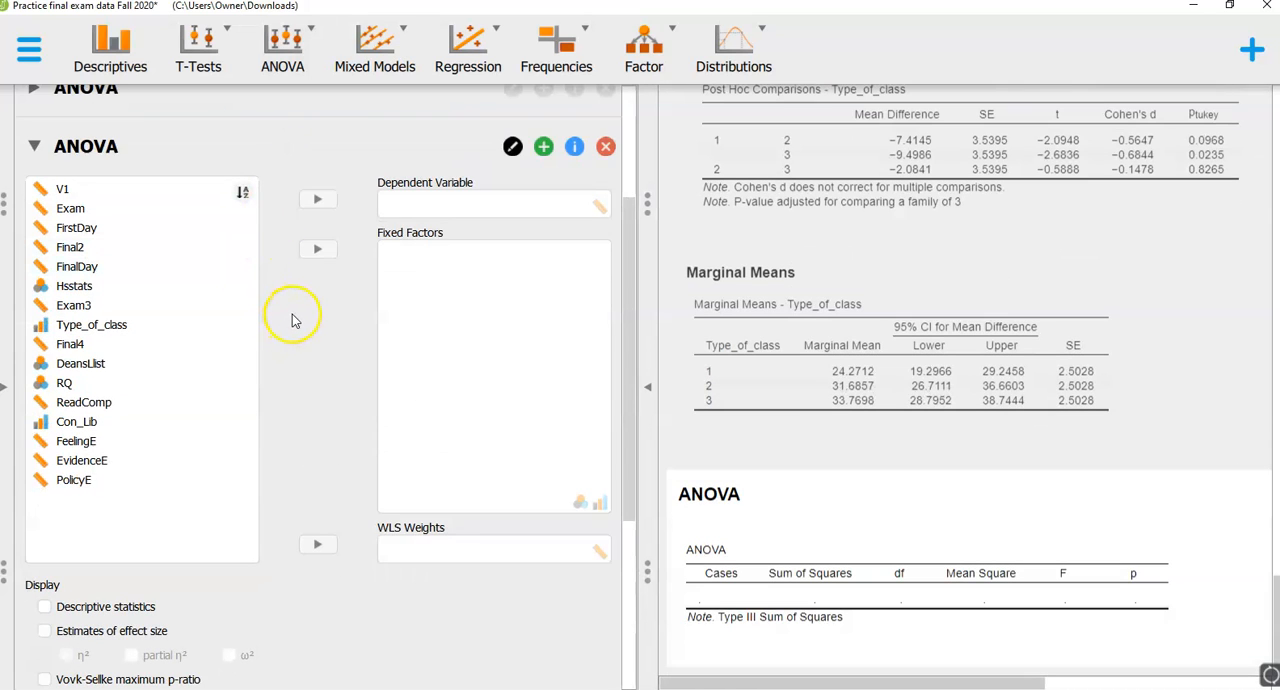
# - Set up the new ANOVA with DeansLlist and RQ as fixed factors and ReadComp as the dependent variable
pyautogui.click(137, 366)
pyautogui.click(316, 249)
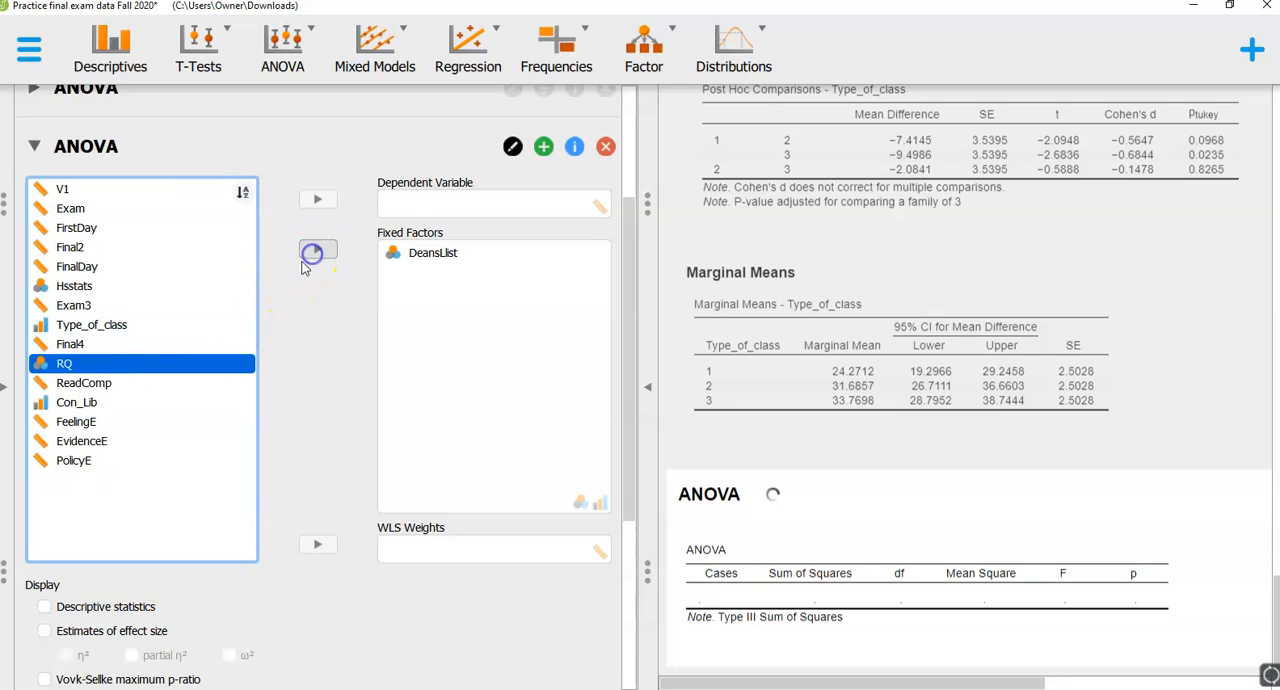
pyautogui.click(318, 250)
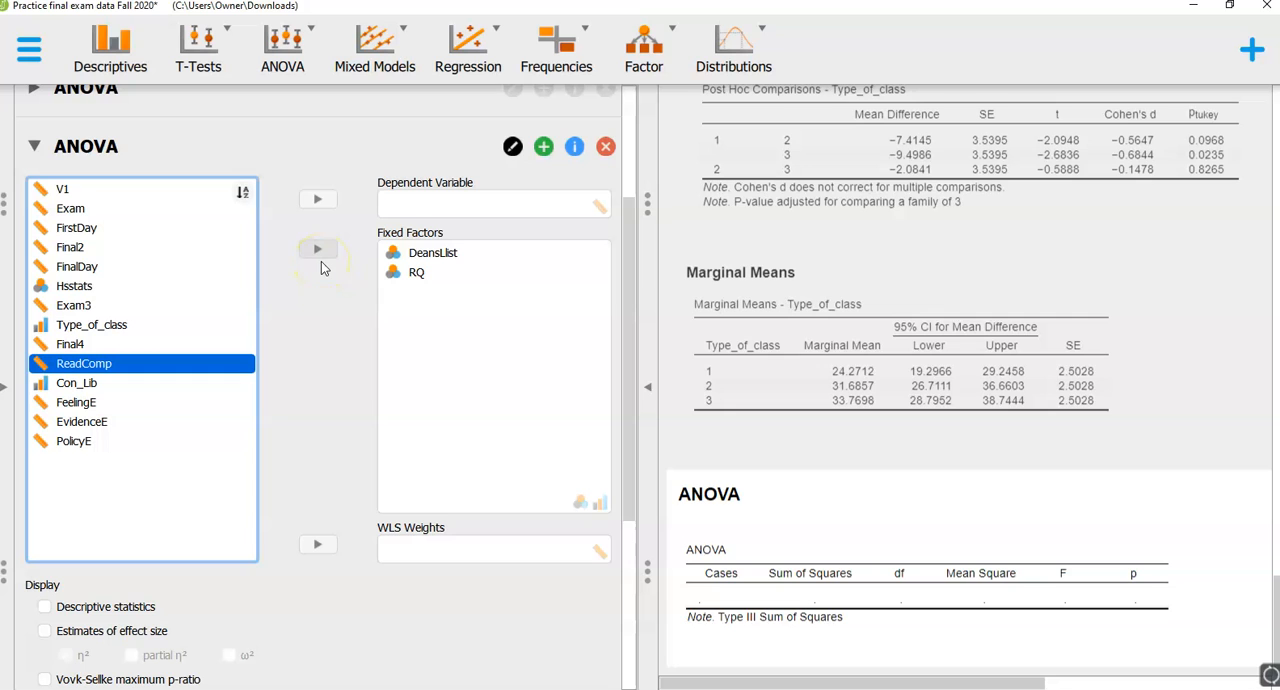
pyautogui.click(324, 202)
# - Include descriptive statistics and the ω² effect size estimate in the ReadComp ANOVA
pyautogui.scroll(-3, 337, 366)
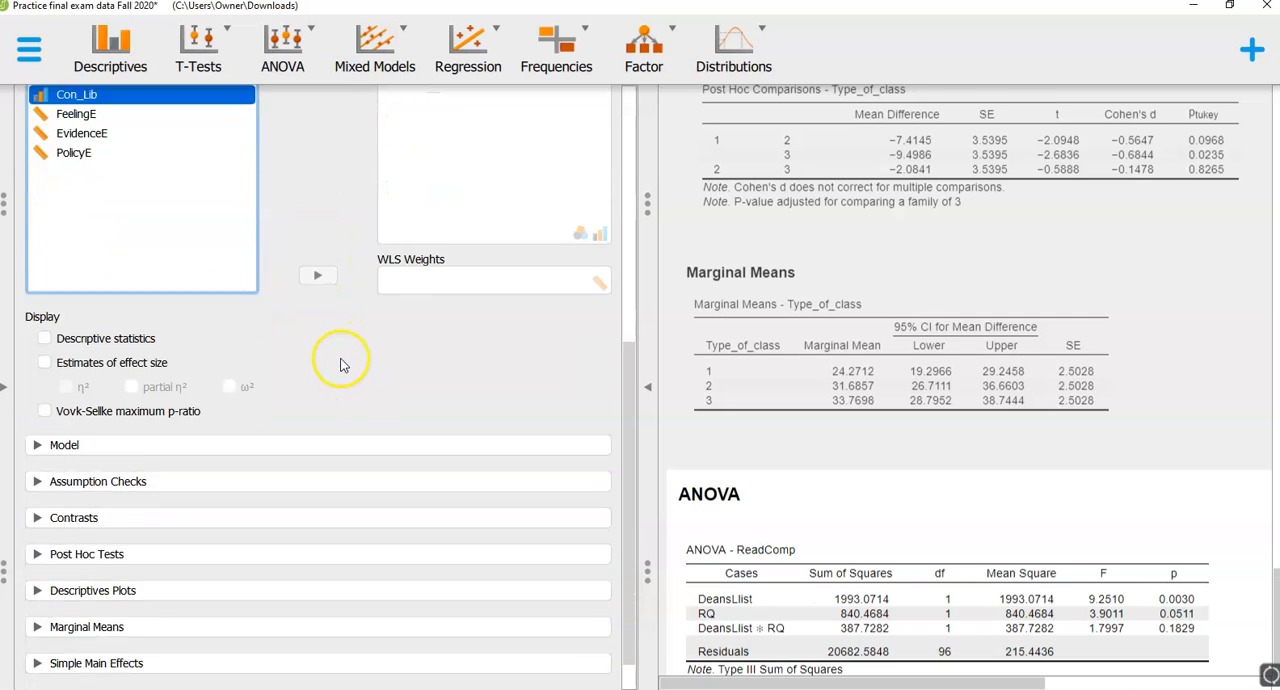
pyautogui.click(94, 298)
pyautogui.click(106, 321)
pyautogui.click(76, 346)
pyautogui.click(230, 345)
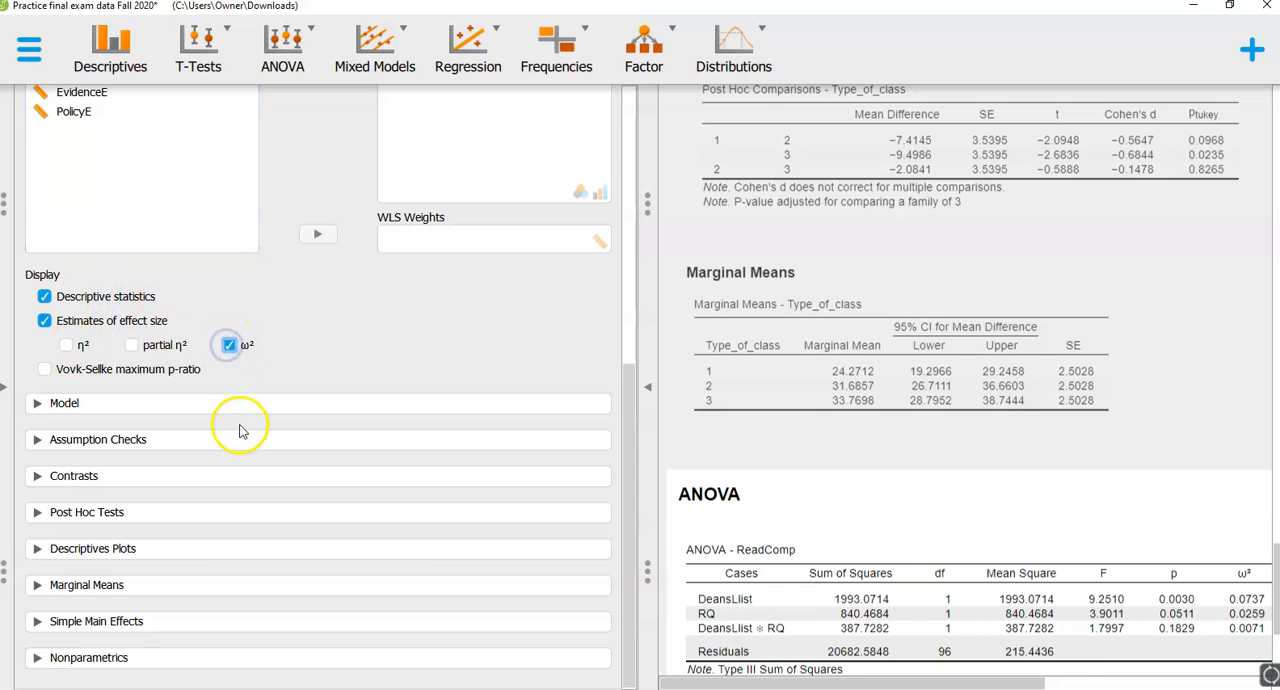
# - Request standard post hoc tests with effect size for DeansLlist, RQ and their interaction in the ReadComp ANOVA
pyautogui.click(130, 513)
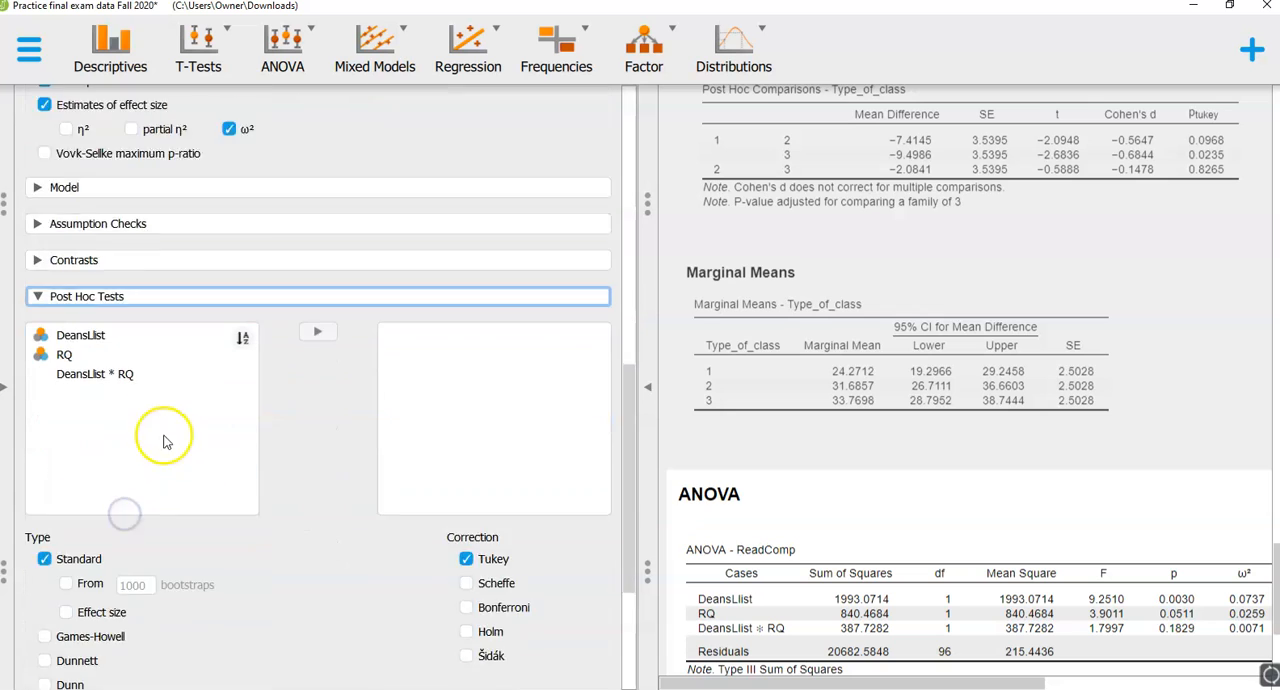
pyautogui.click(178, 229)
pyautogui.click(316, 224)
pyautogui.click(316, 224)
pyautogui.click(316, 224)
pyautogui.click(104, 506)
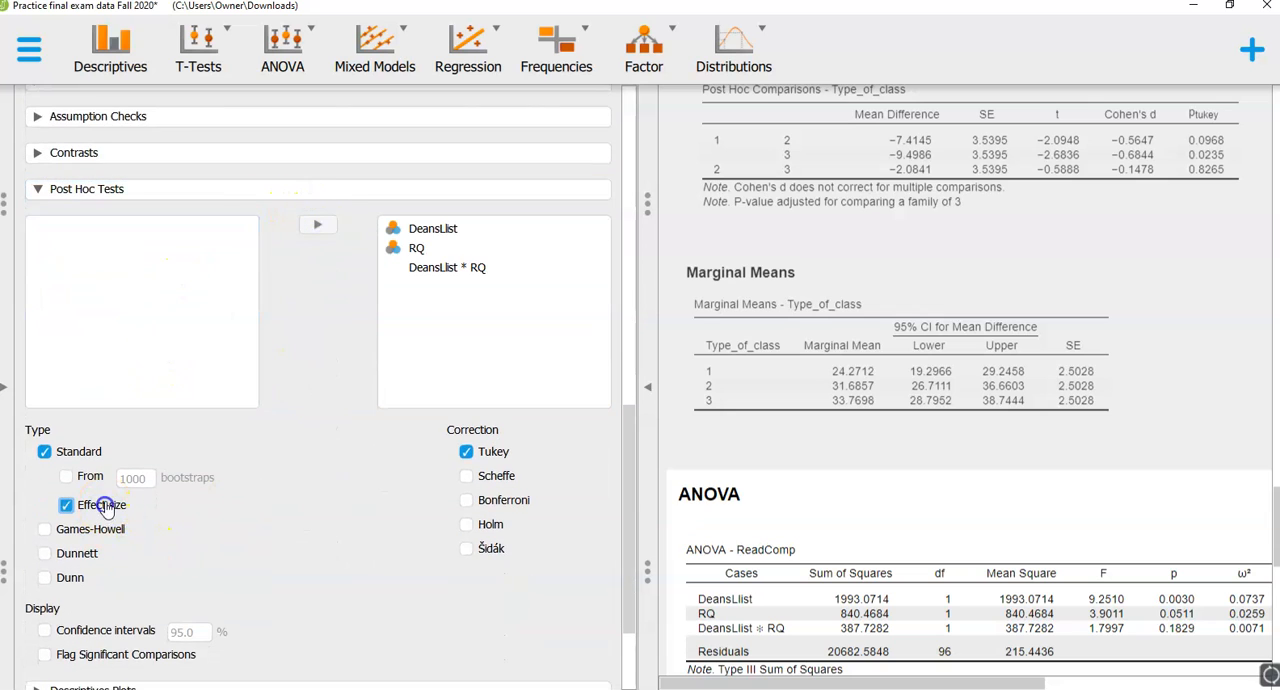
# - Add a descriptives plot with RQ on the horizontal axis and DeansLlist as separate lines
pyautogui.scroll(-3, 337, 517)
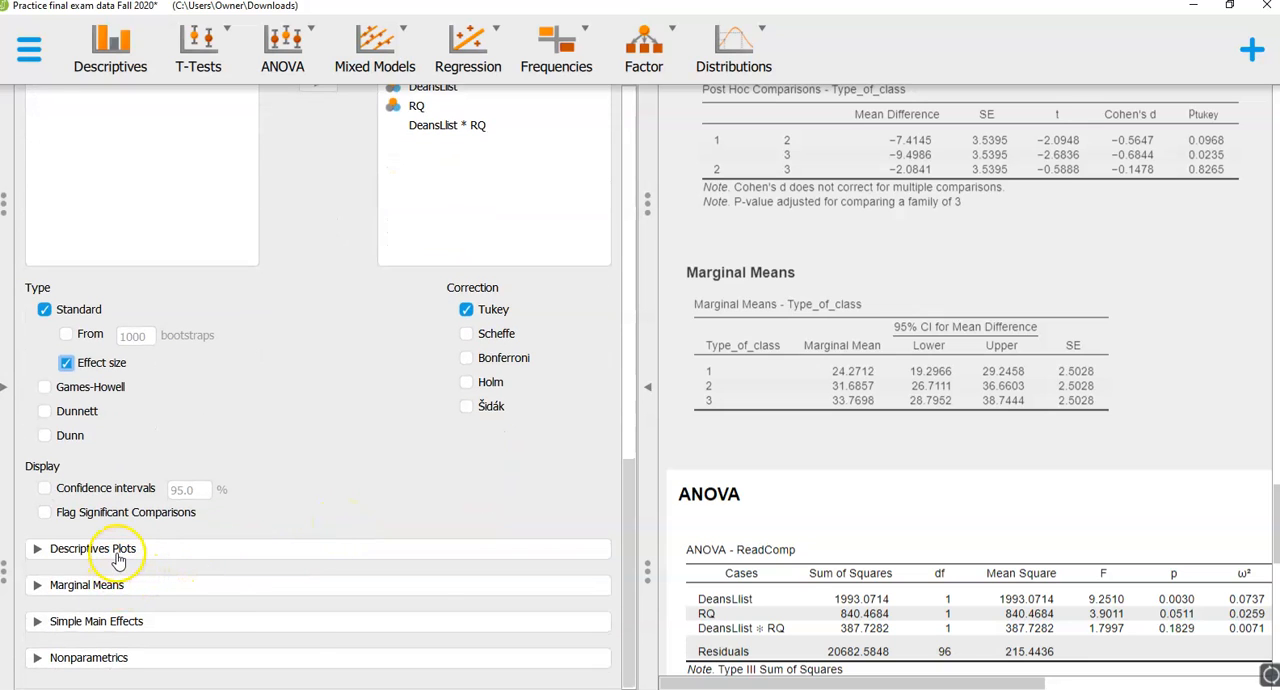
pyautogui.click(117, 549)
pyautogui.click(143, 377)
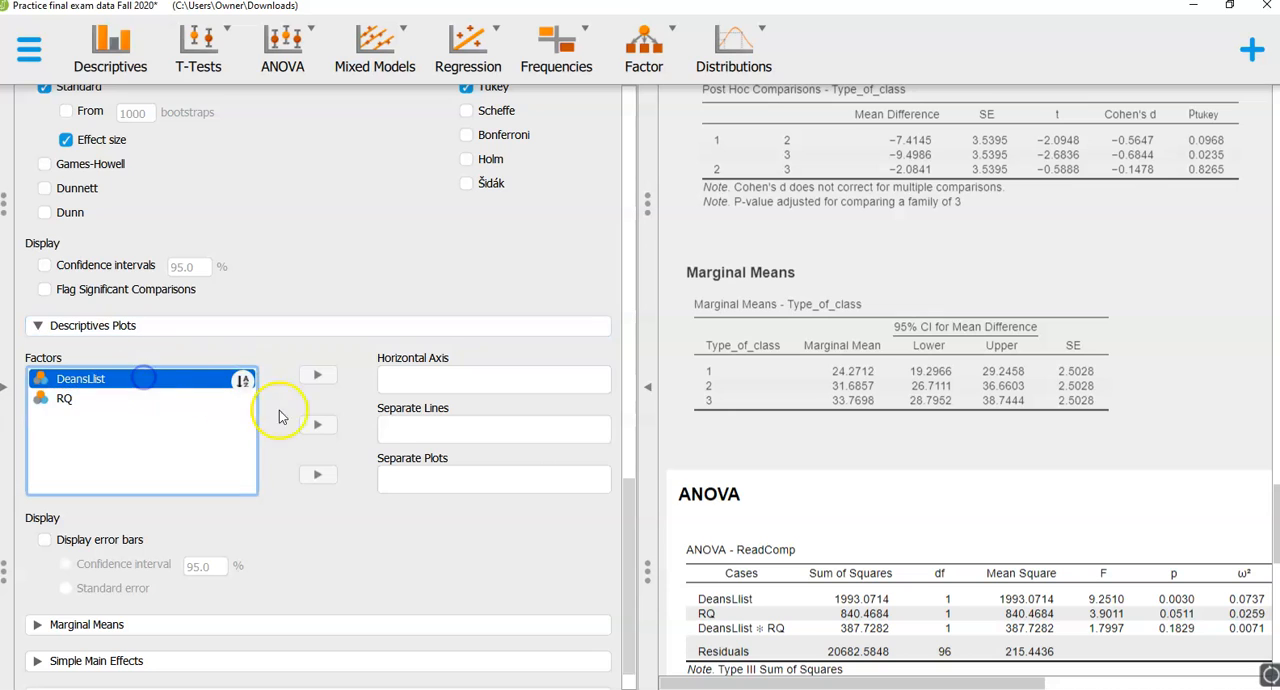
pyautogui.click(317, 424)
pyautogui.click(317, 374)
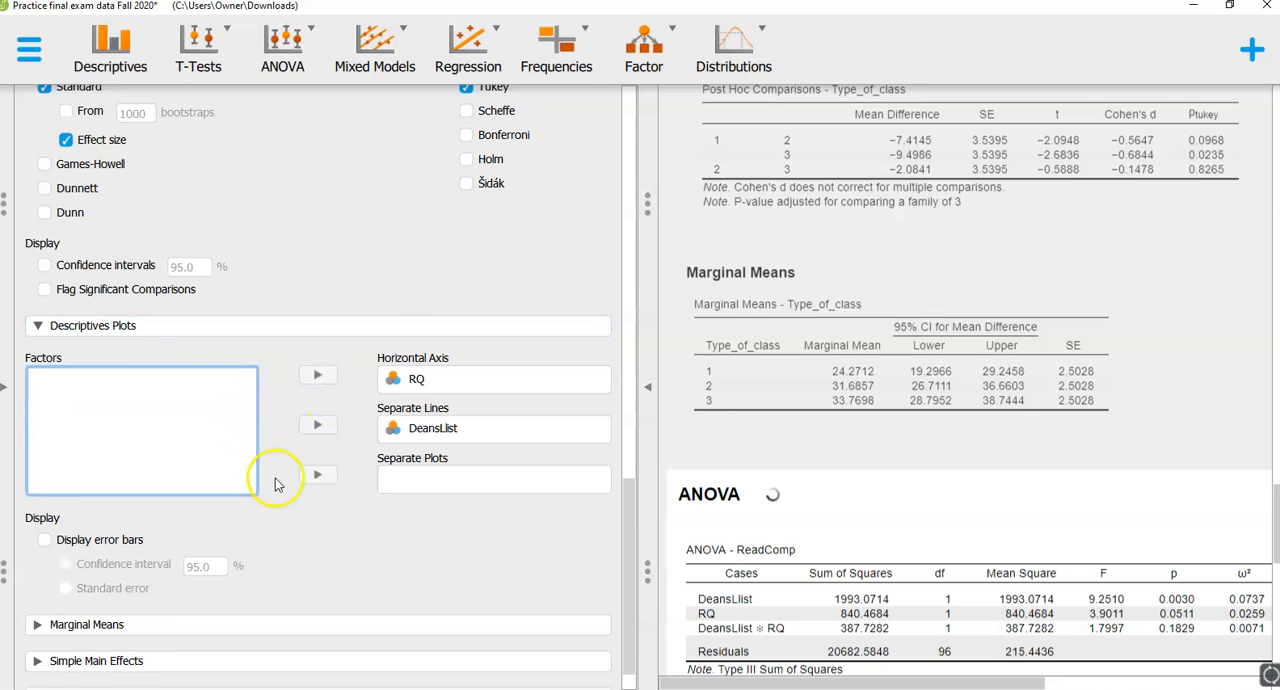
# - Add marginal means for DeansLlist, RQ and DeansLlist * RQ to the ReadComp ANOVA
pyautogui.scroll(-1, 278, 488)
pyautogui.click(112, 587)
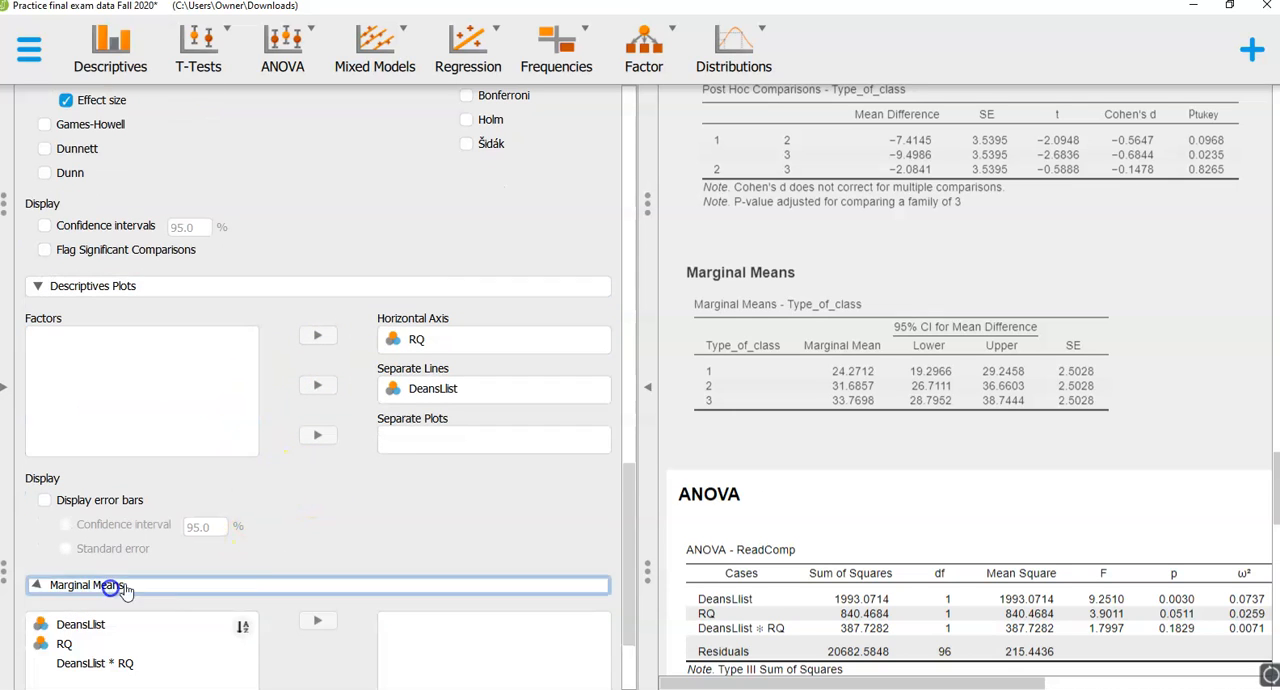
pyautogui.click(178, 324)
pyautogui.click(315, 322)
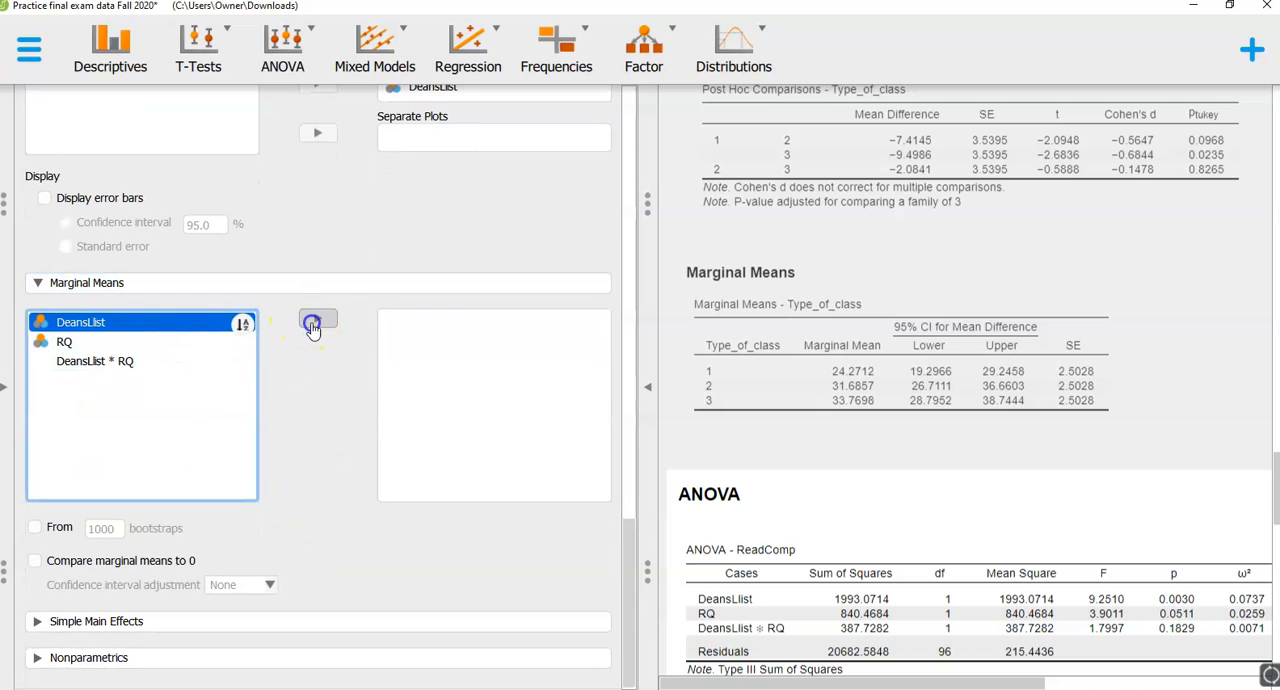
pyautogui.click(314, 322)
pyautogui.click(312, 324)
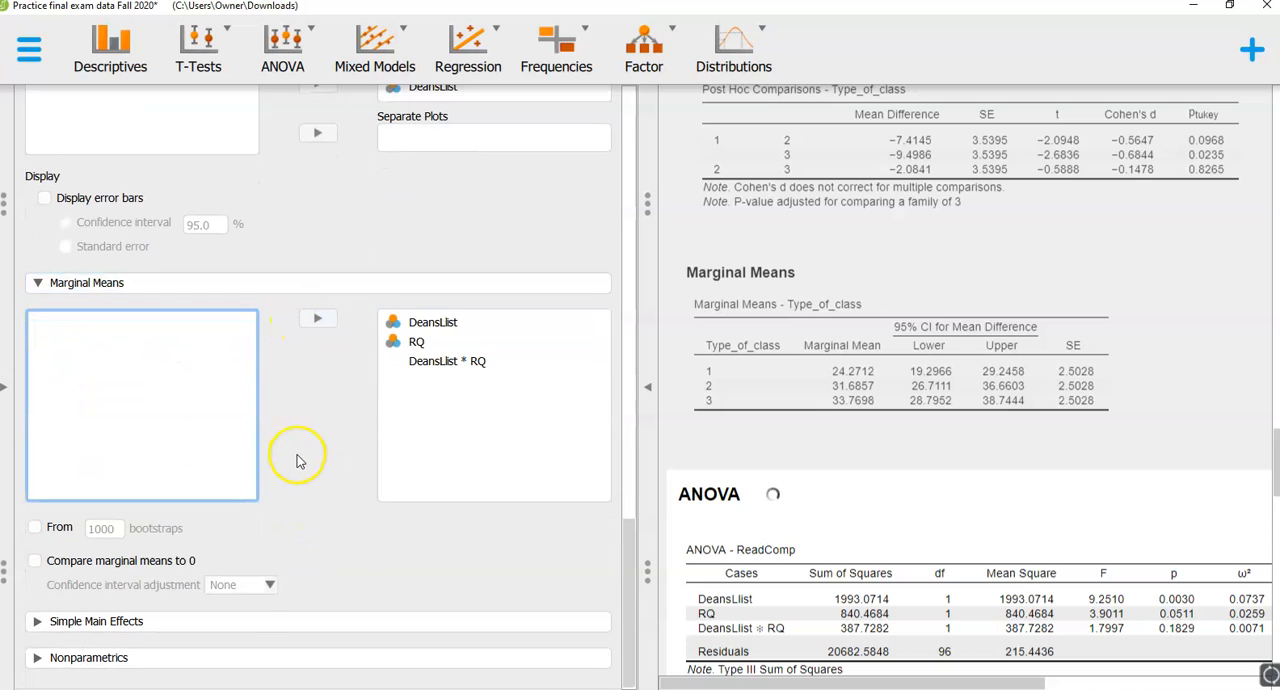
# - Request simple main effects with RQ as the simple effect factor and DeansLlist as moderator factor 1
pyautogui.click(165, 621)
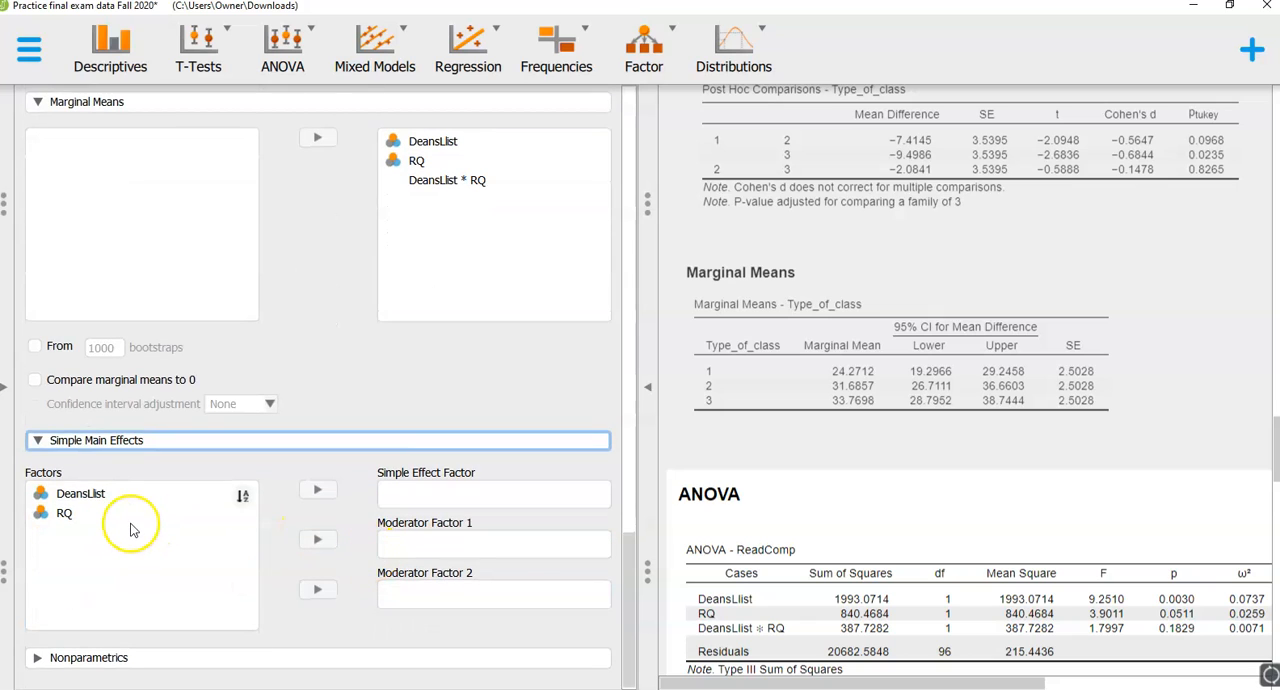
pyautogui.click(108, 518)
pyautogui.click(317, 489)
pyautogui.click(152, 494)
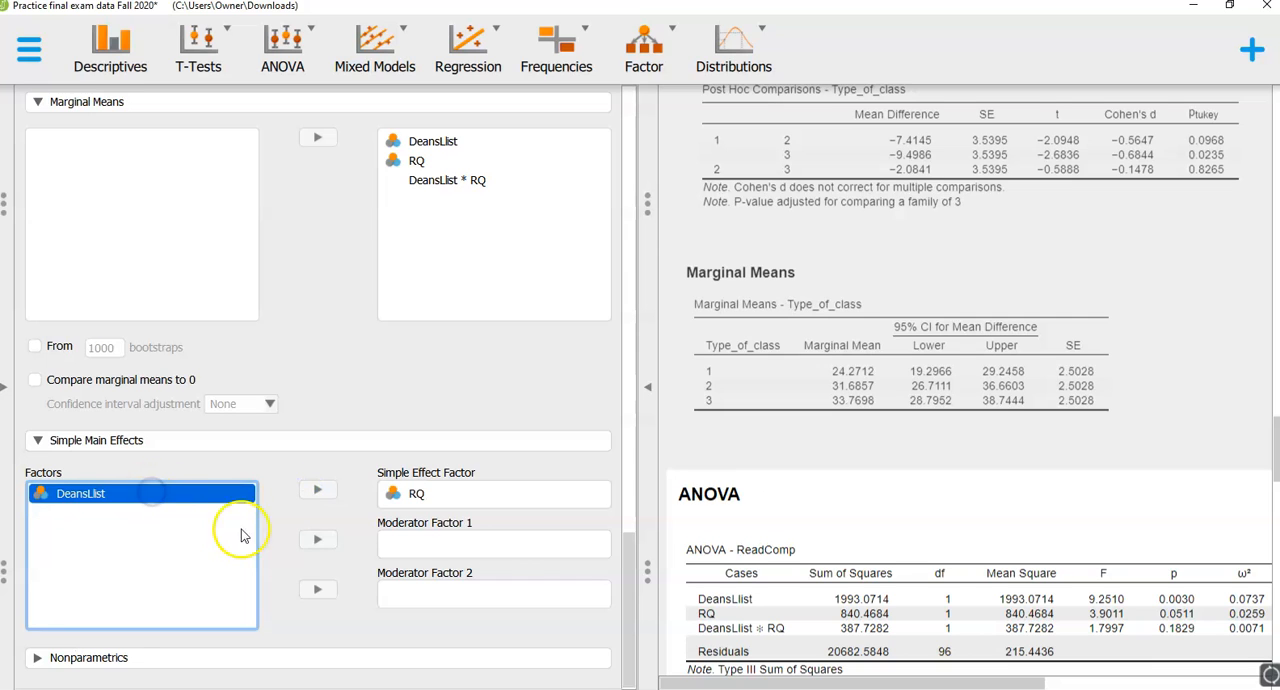
pyautogui.click(317, 539)
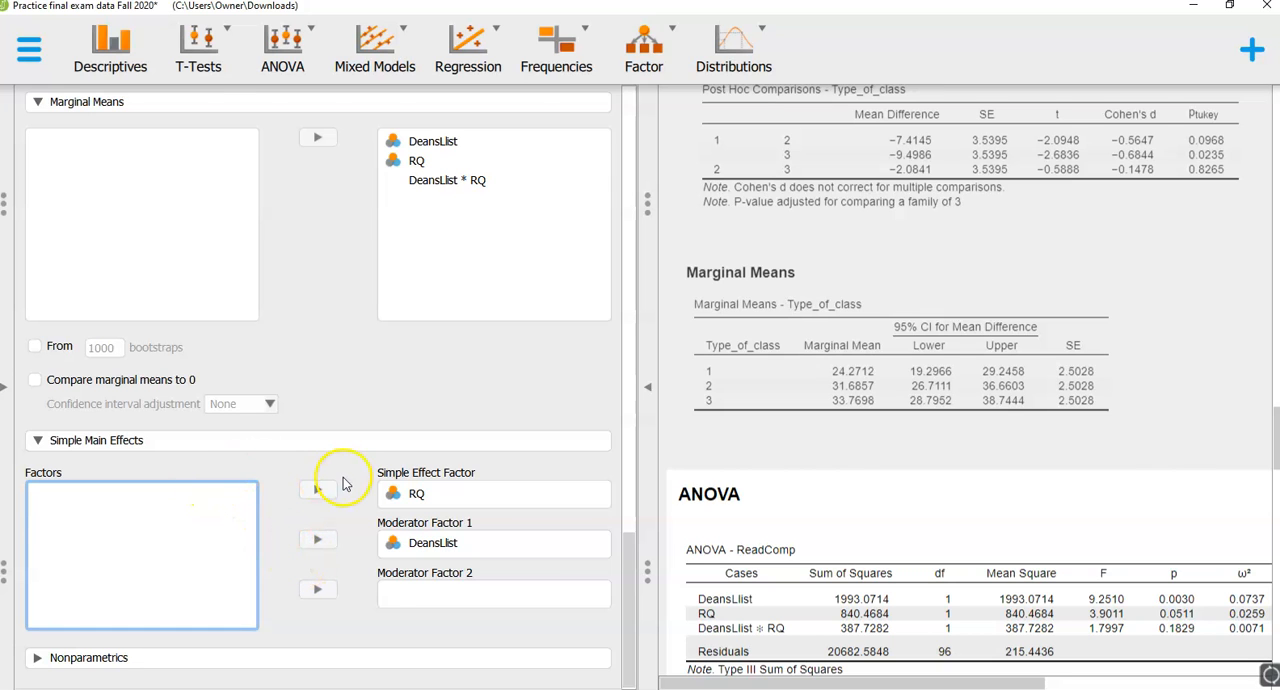
# - Examine the ReadComp ANOVA output, including descriptives, plot, post hoc comparisons, marginal means and simple main effects
pyautogui.scroll(2, 343, 486)
pyautogui.scroll(-2, 337, 491)
pyautogui.scroll(-6, 871, 586)
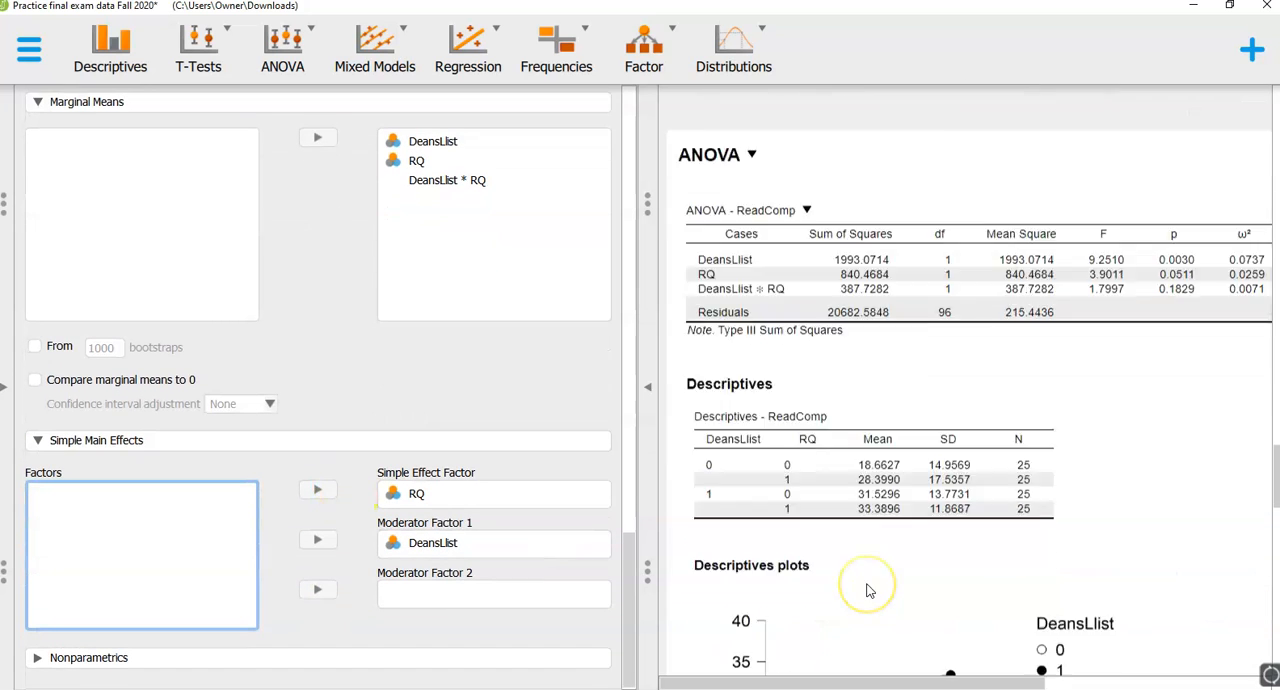
pyautogui.scroll(-15, 868, 590)
pyautogui.scroll(-3, 980, 617)
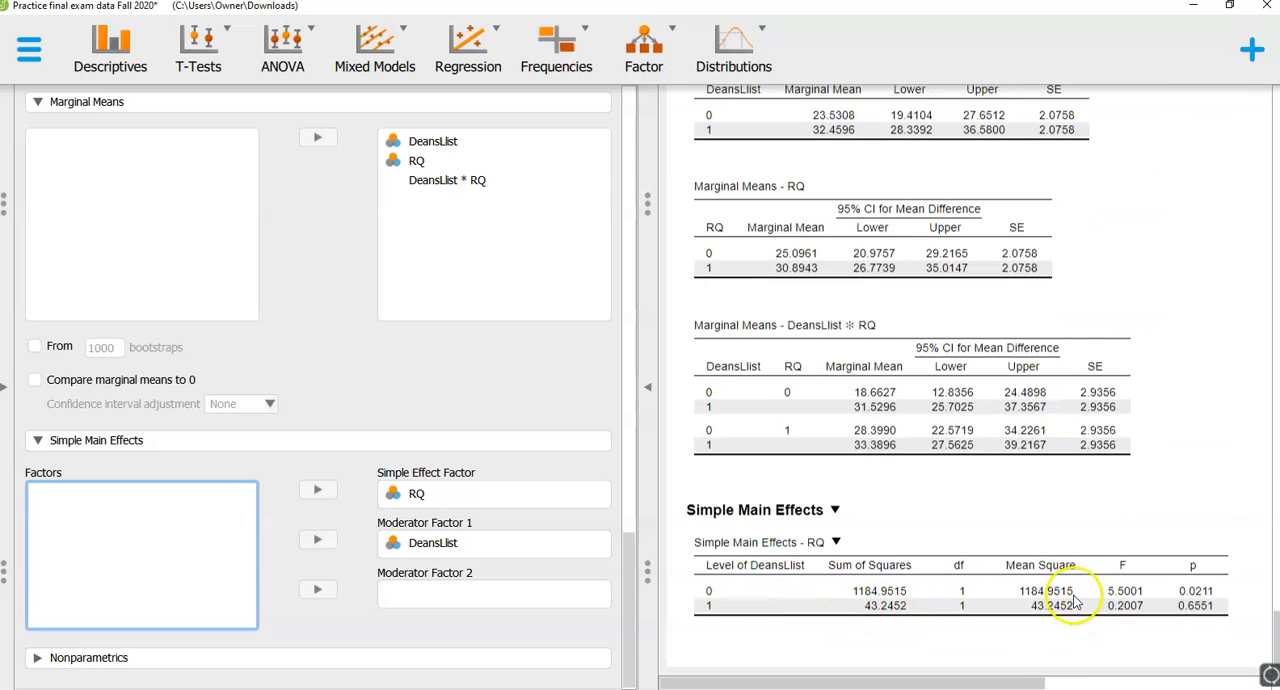
pyautogui.scroll(6, 1075, 600)
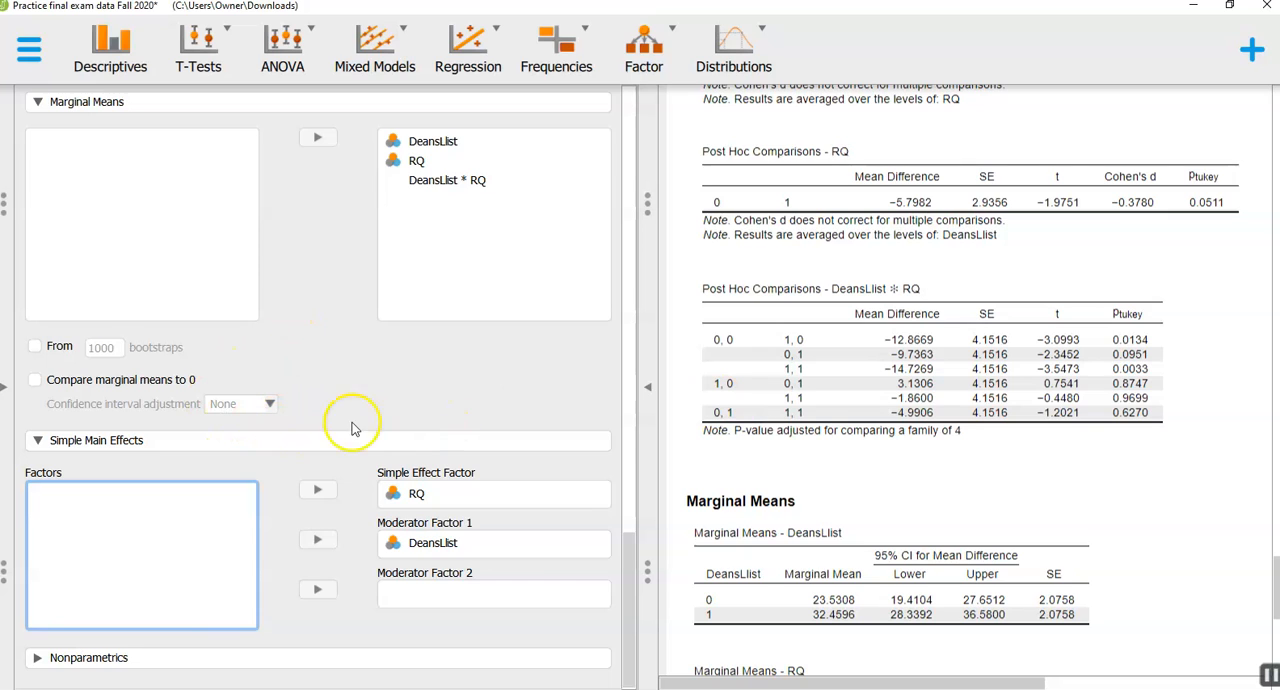
# - Inspect the value labels of the DeansLlist variable in the data view and close the label editor
pyautogui.click(6, 388)
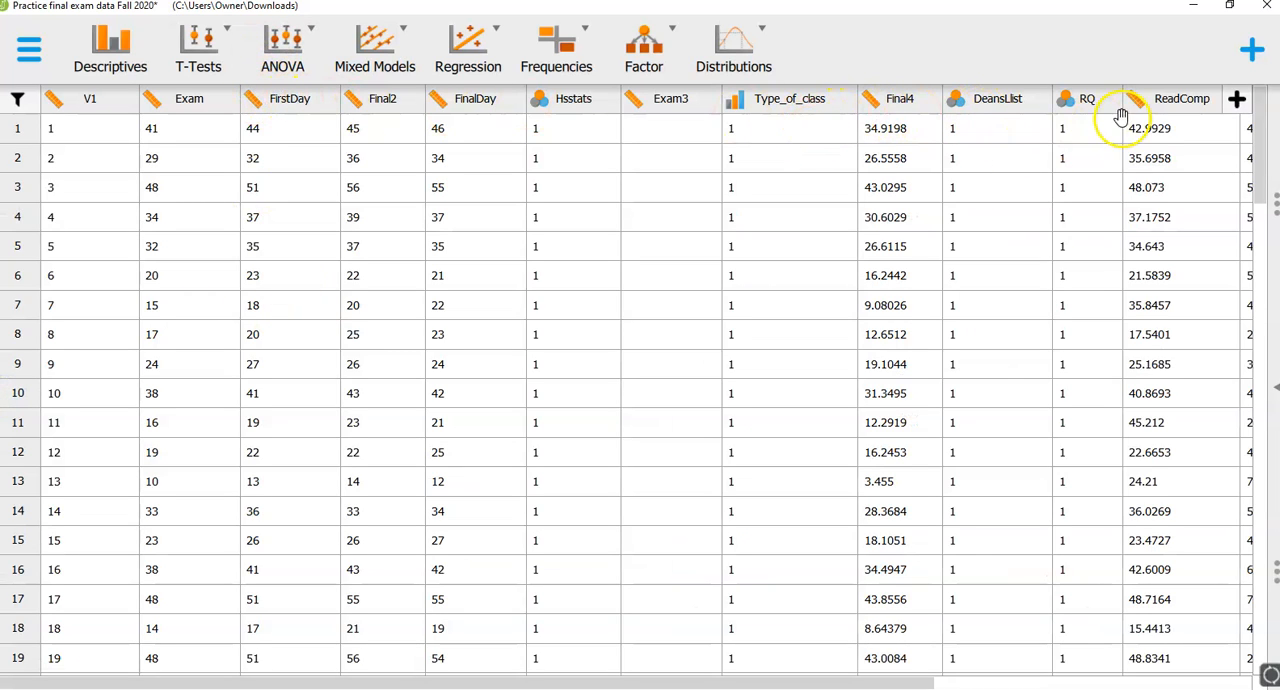
pyautogui.click(1001, 110)
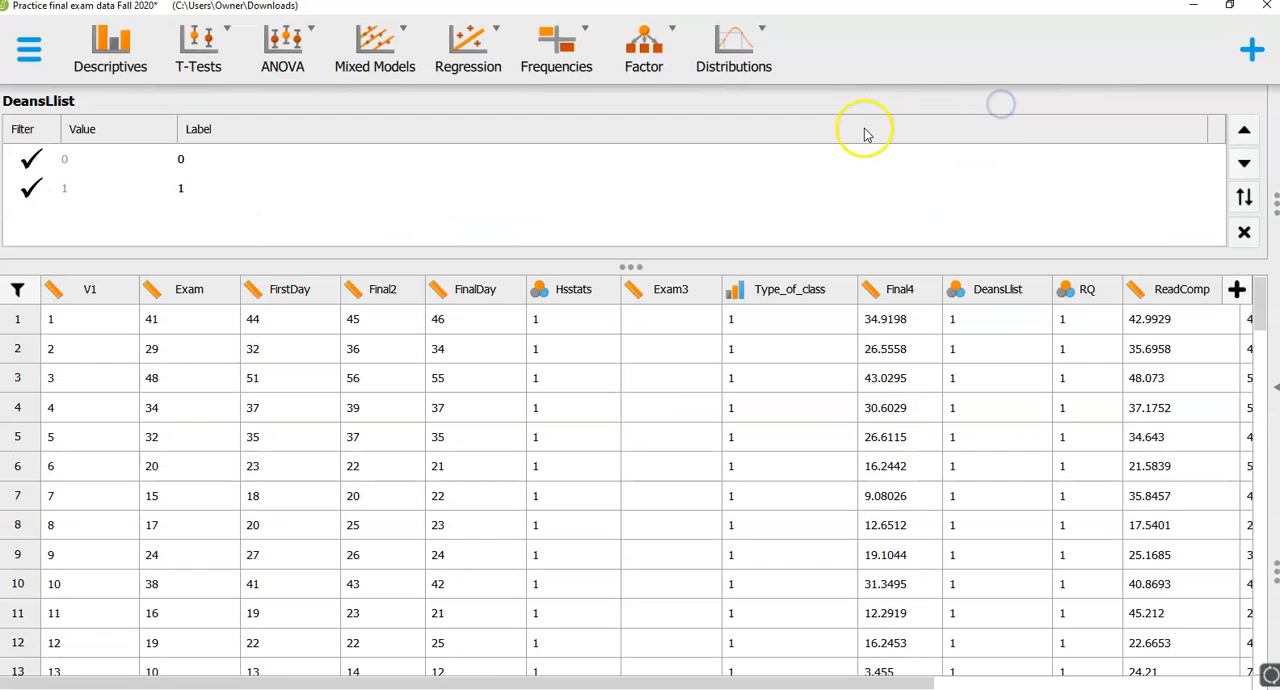
pyautogui.click(181, 159)
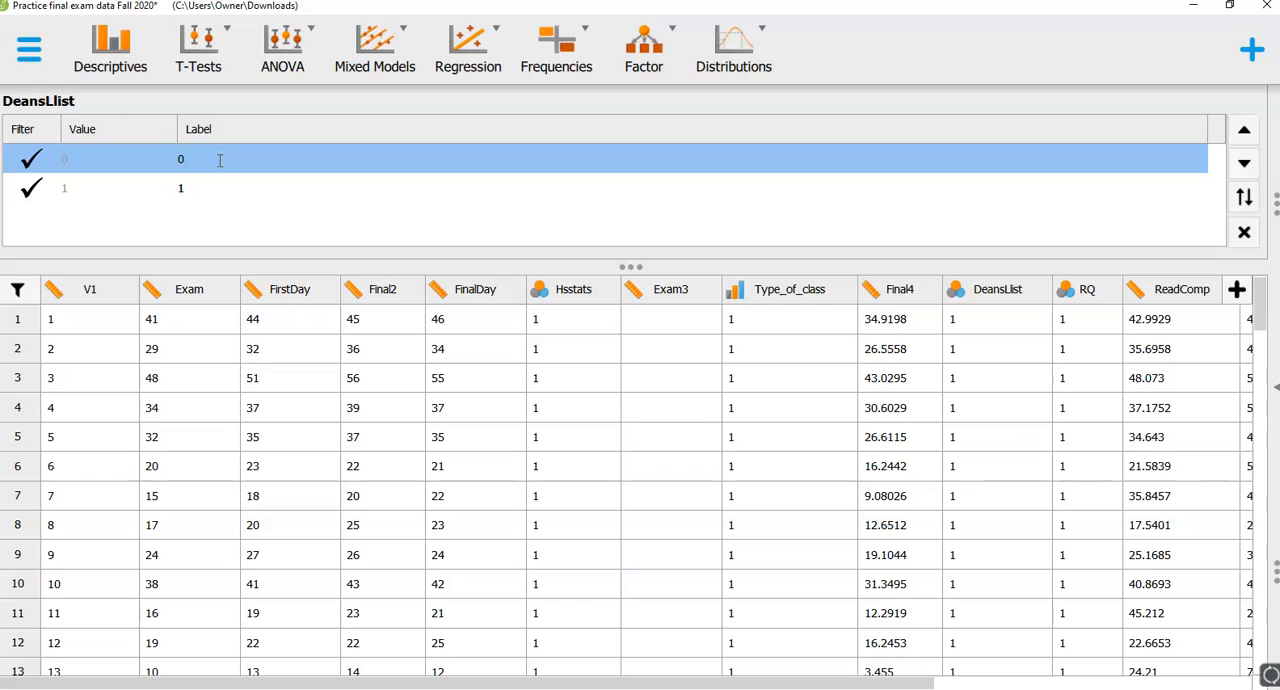
pyautogui.click(186, 188)
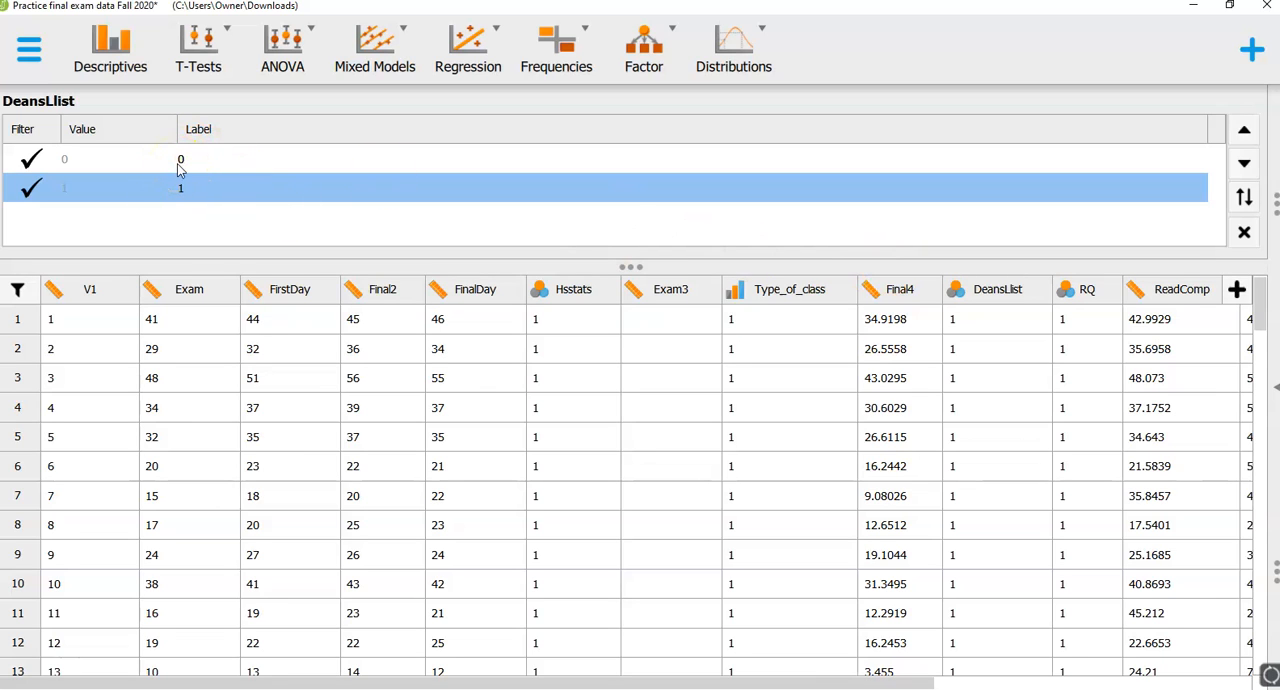
pyautogui.click(1245, 235)
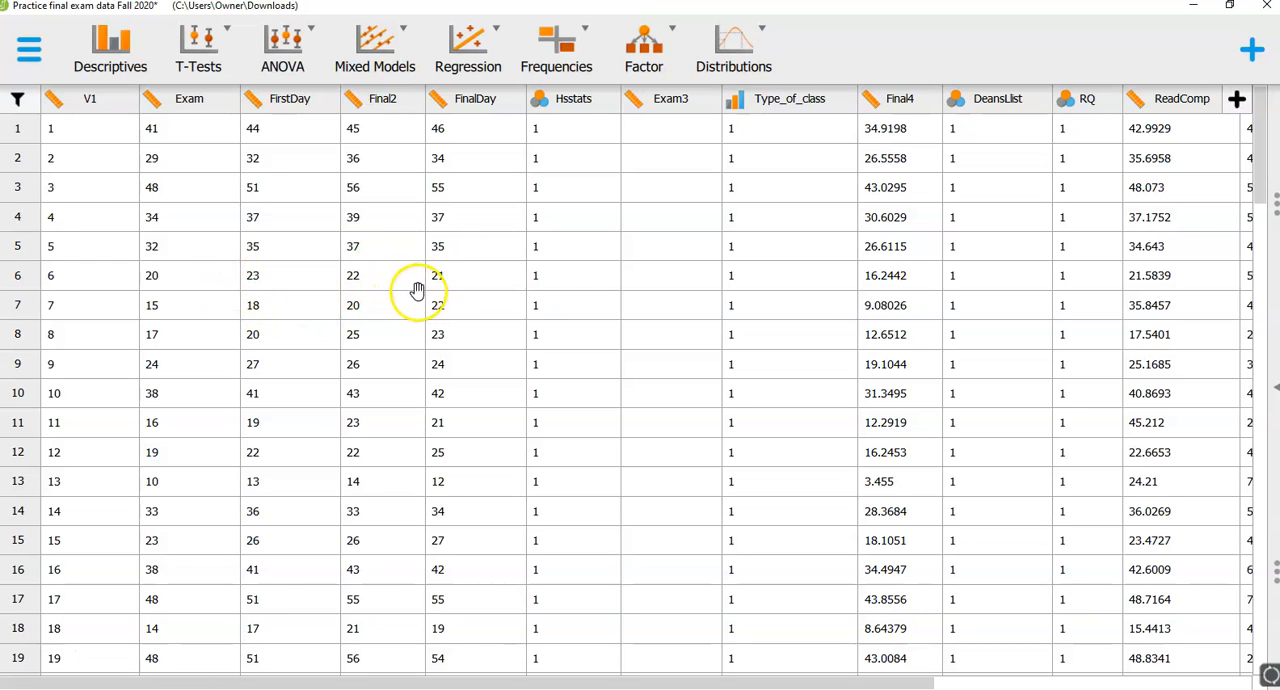
# - Add a classical correlation analysis with scatter plots enabled
pyautogui.click(467, 80)
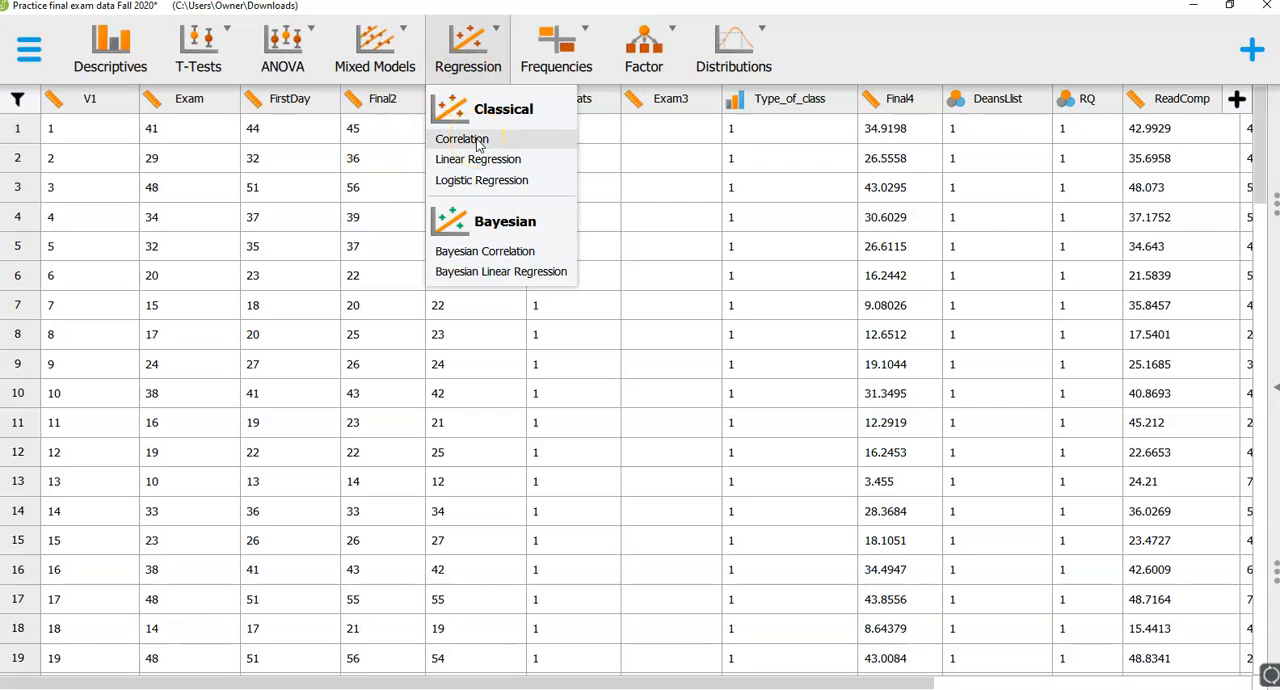
pyautogui.click(478, 145)
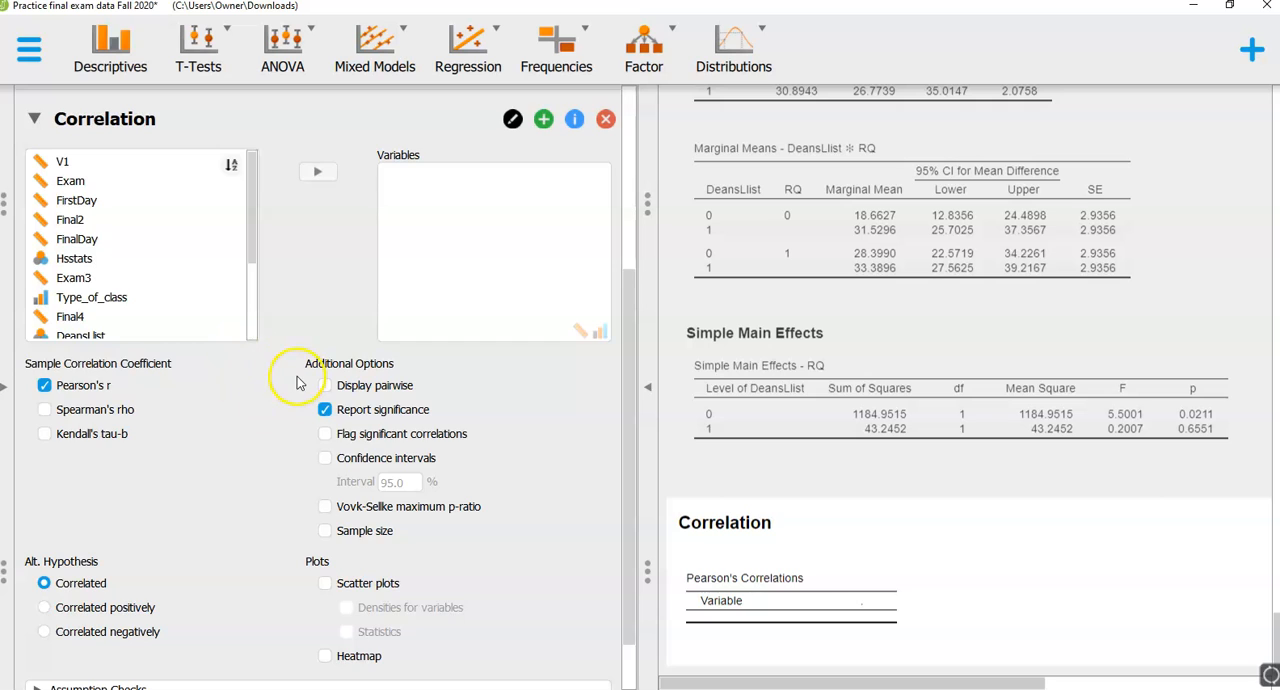
pyautogui.scroll(-1, 290, 378)
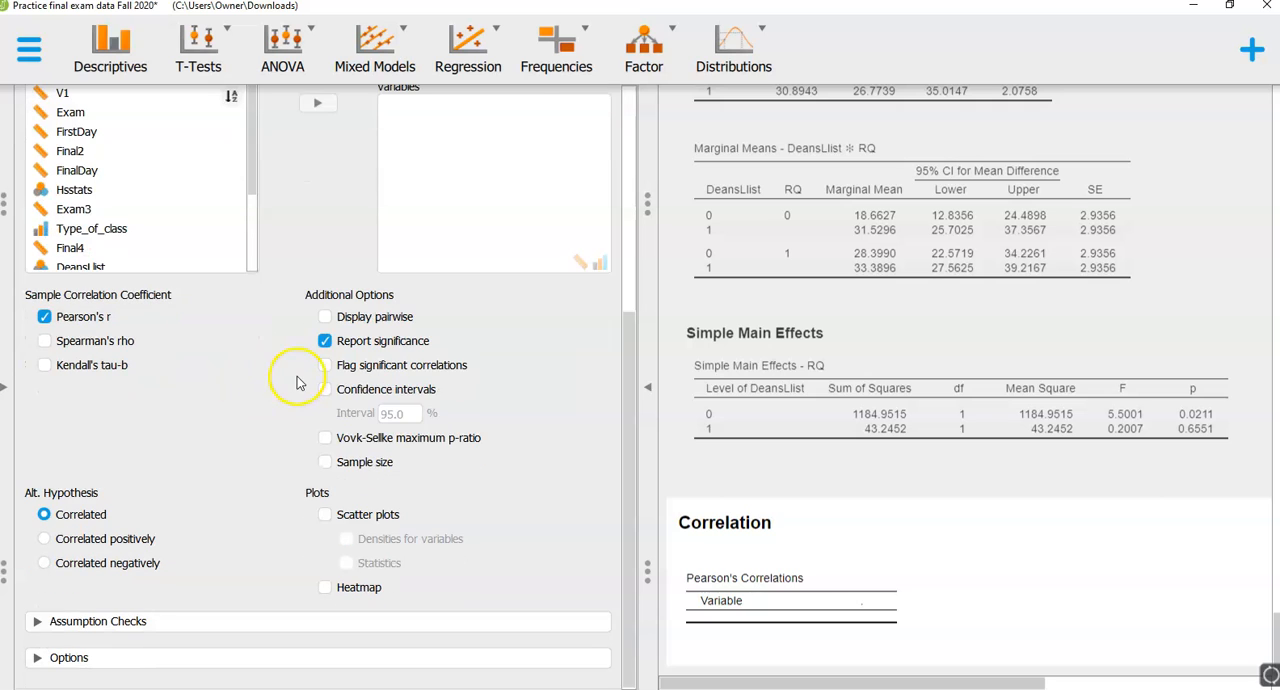
pyautogui.click(324, 515)
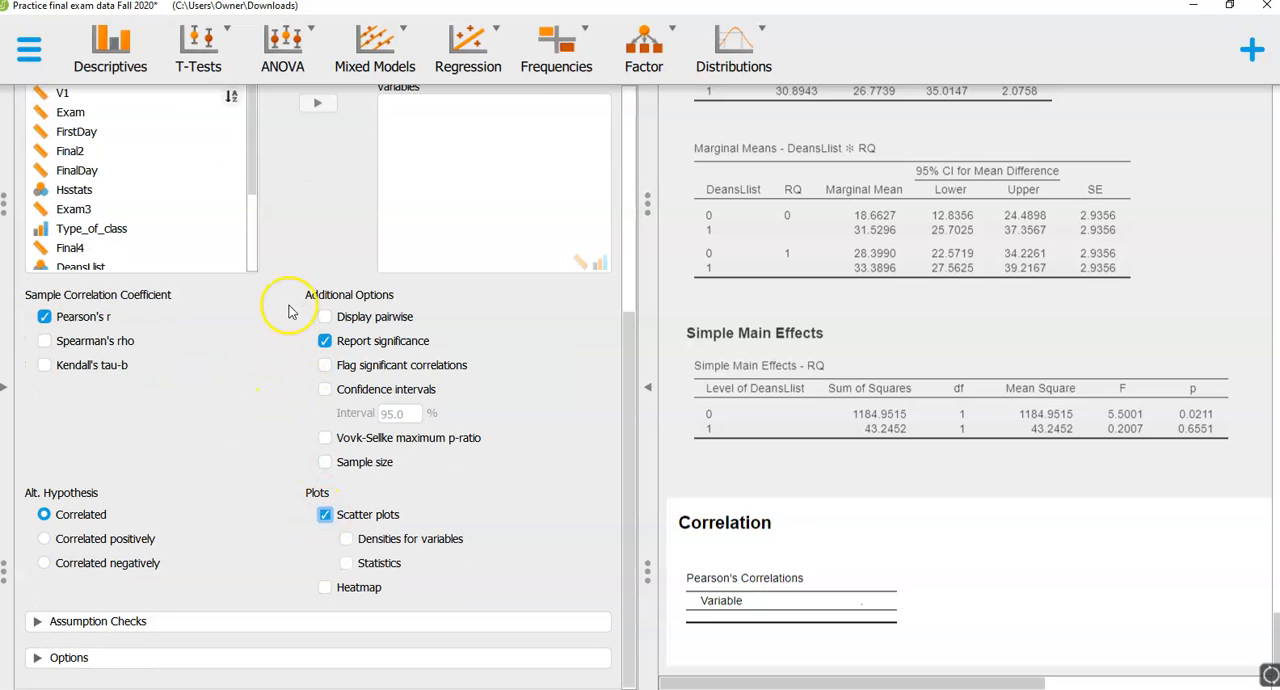
# - Add Con_Lib and FeelingE to the variables of the correlation analysis
pyautogui.scroll(2, 285, 330)
pyautogui.scroll(1, 283, 333)
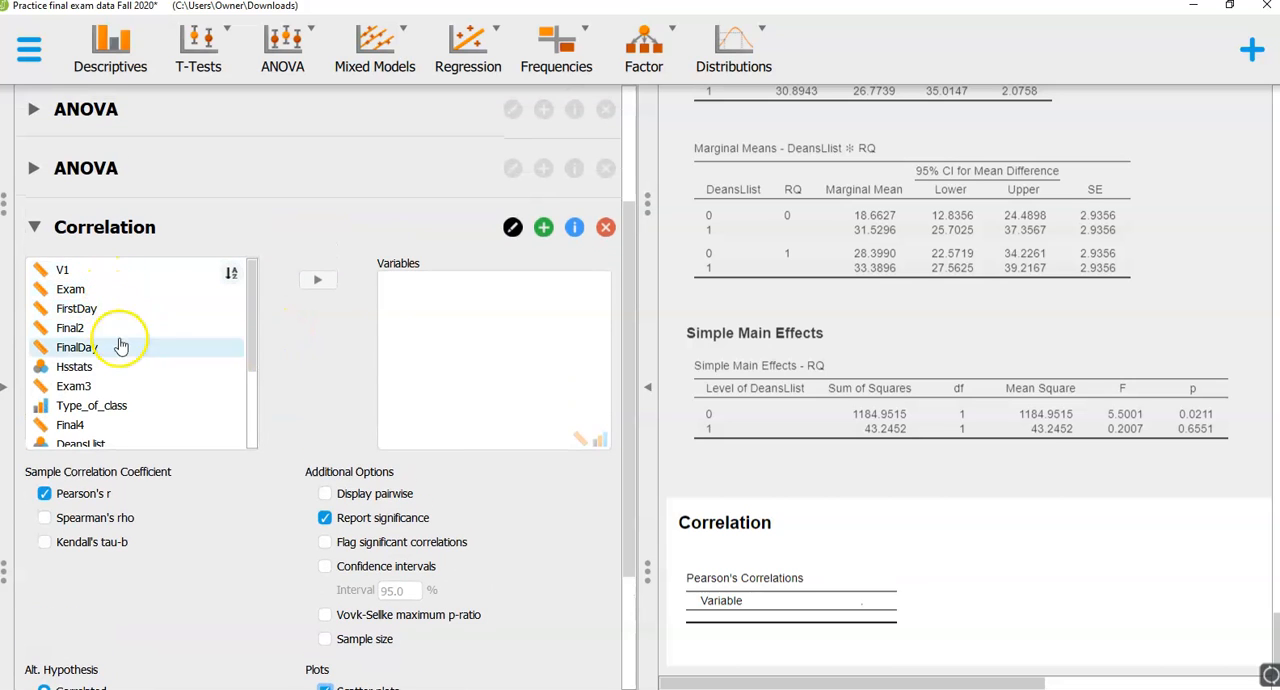
pyautogui.moveTo(251, 329); pyautogui.dragTo(251, 415)
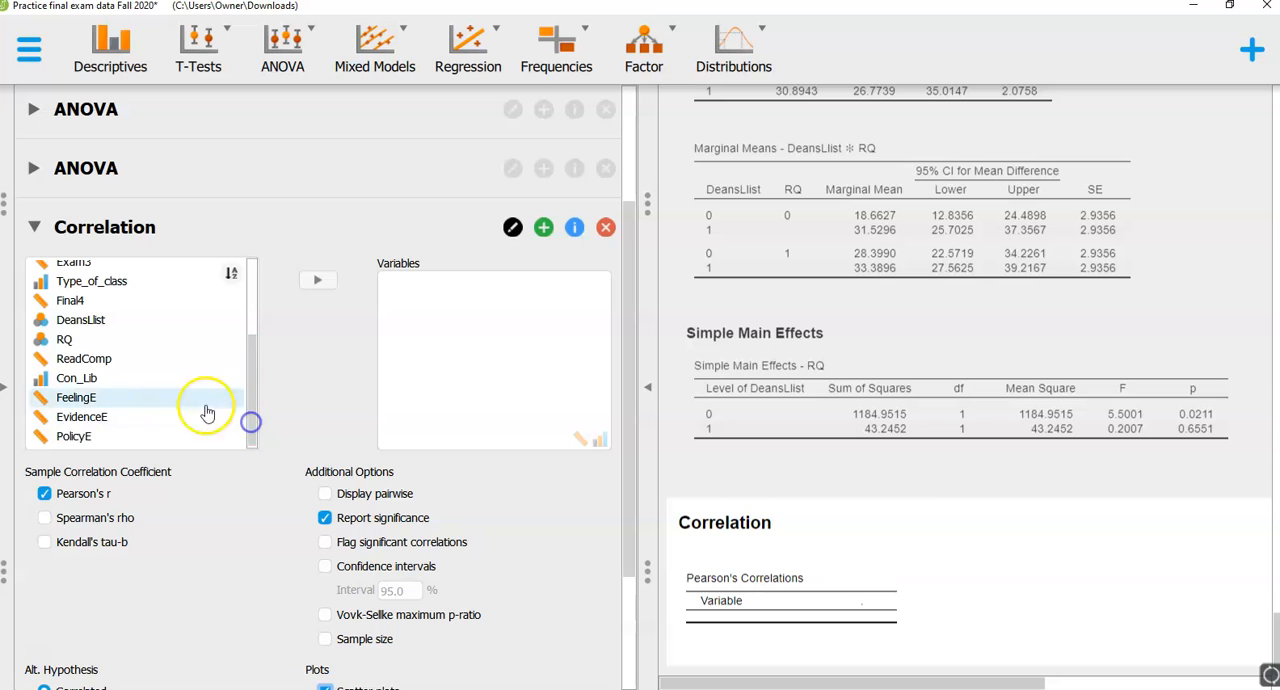
pyautogui.click(90, 385)
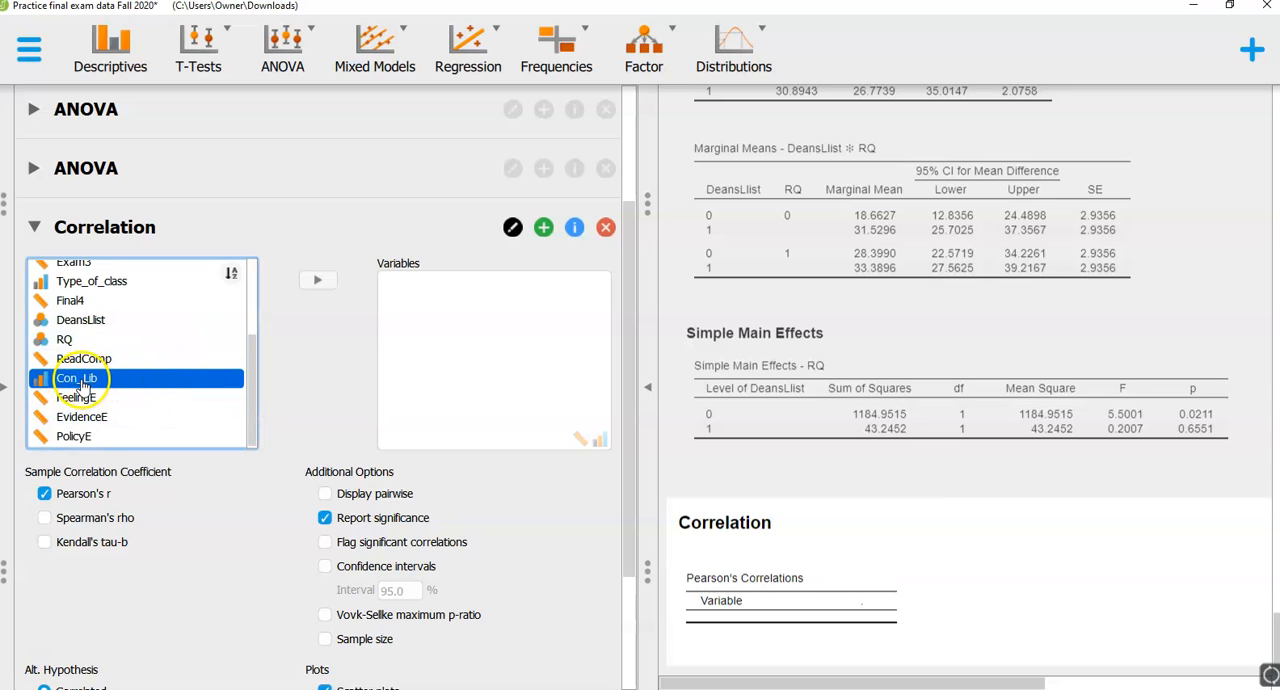
pyautogui.click(319, 286)
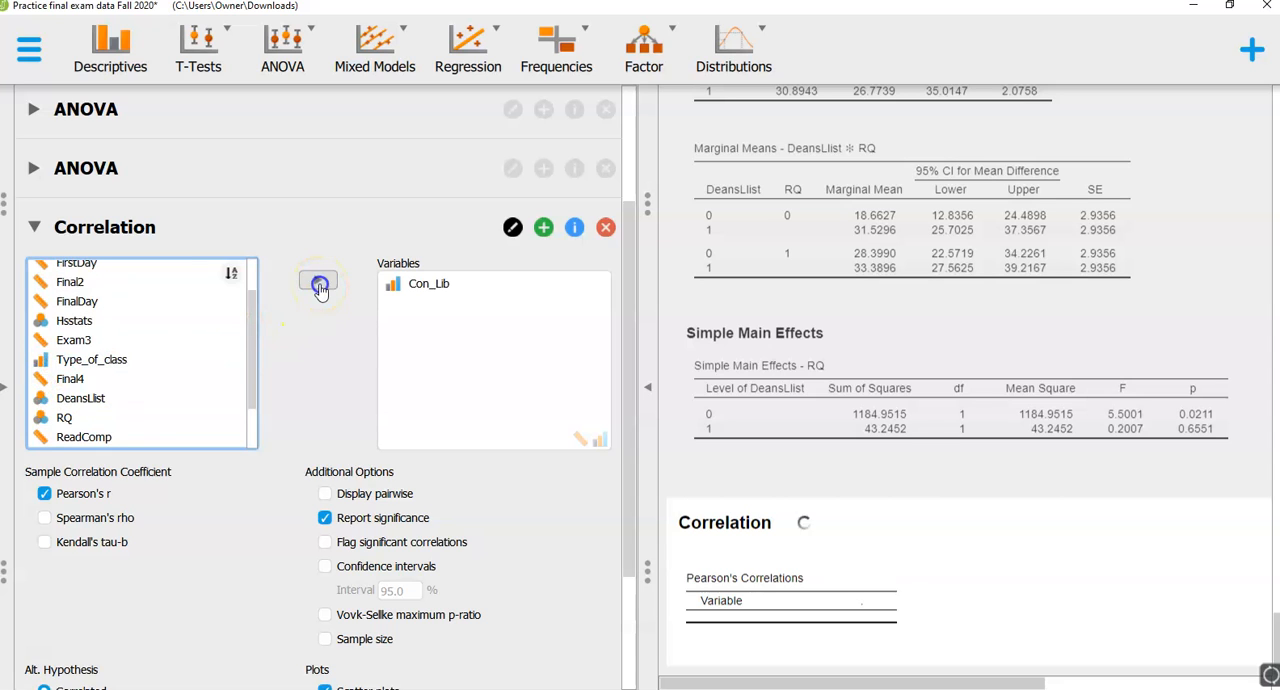
pyautogui.scroll(-1, 248, 332)
pyautogui.click(200, 398)
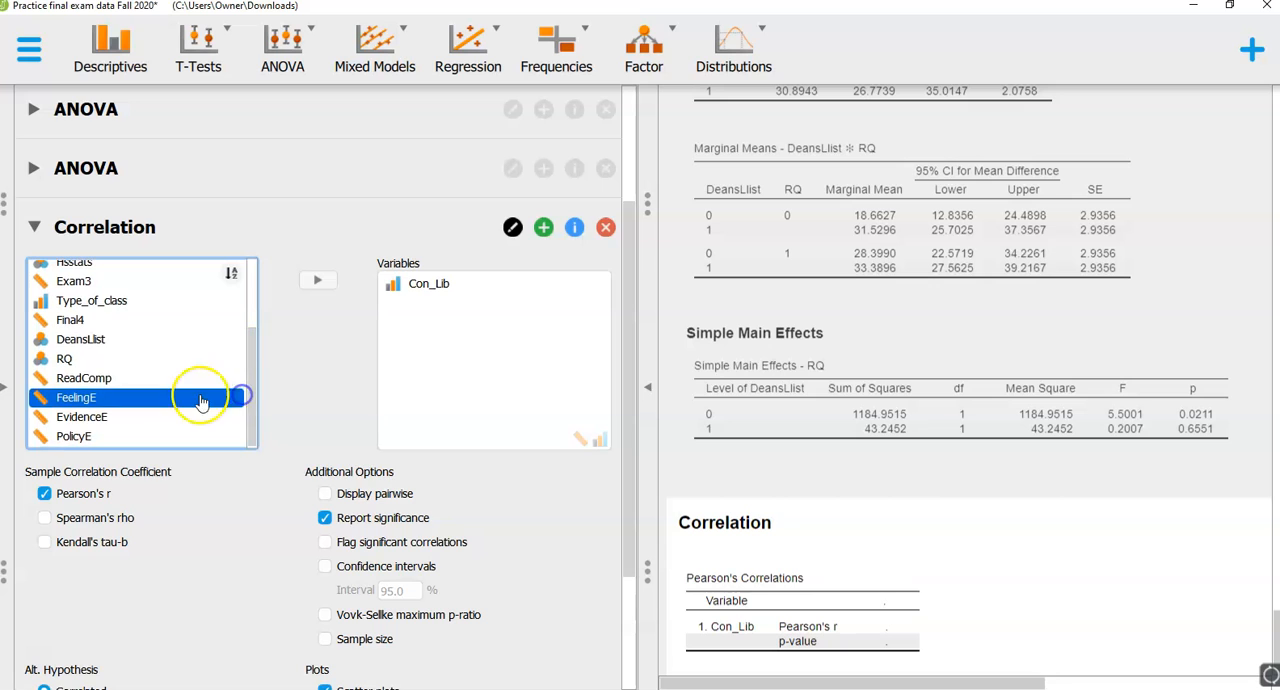
pyautogui.click(320, 284)
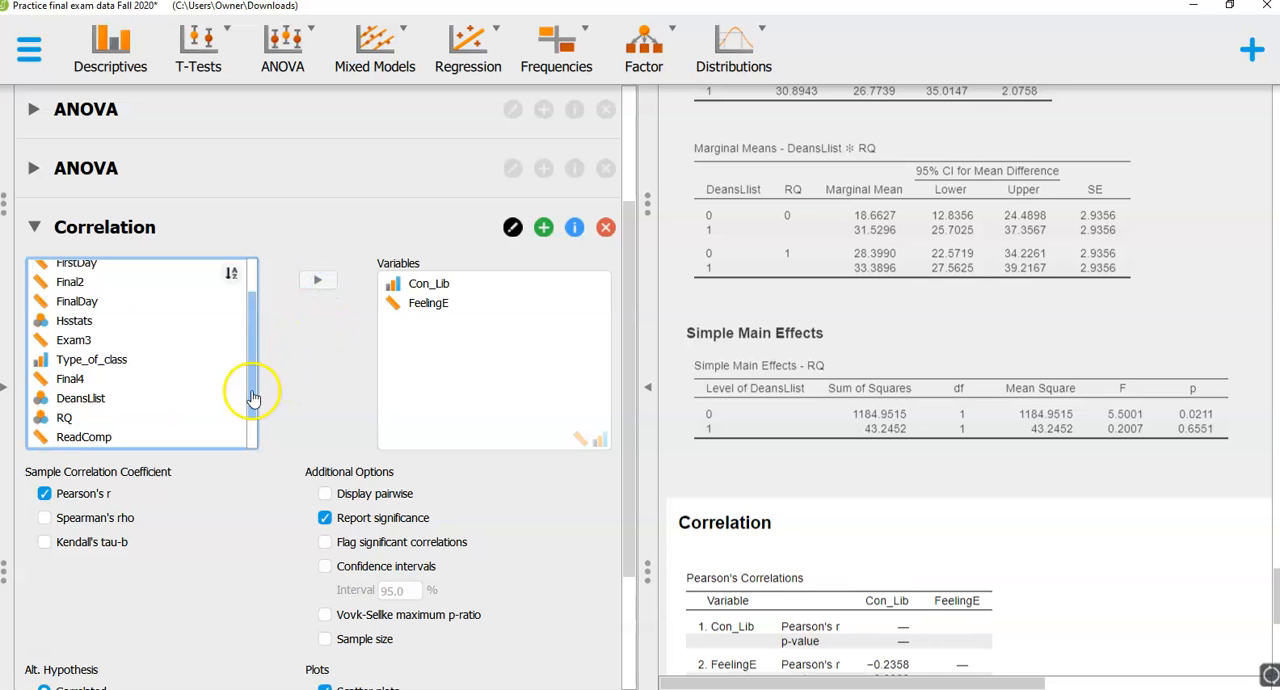
# - Add EvidenceE and PolicyE to the variables of the correlation analysis
pyautogui.scroll(-1, 253, 400)
pyautogui.click(243, 425)
pyautogui.click(318, 281)
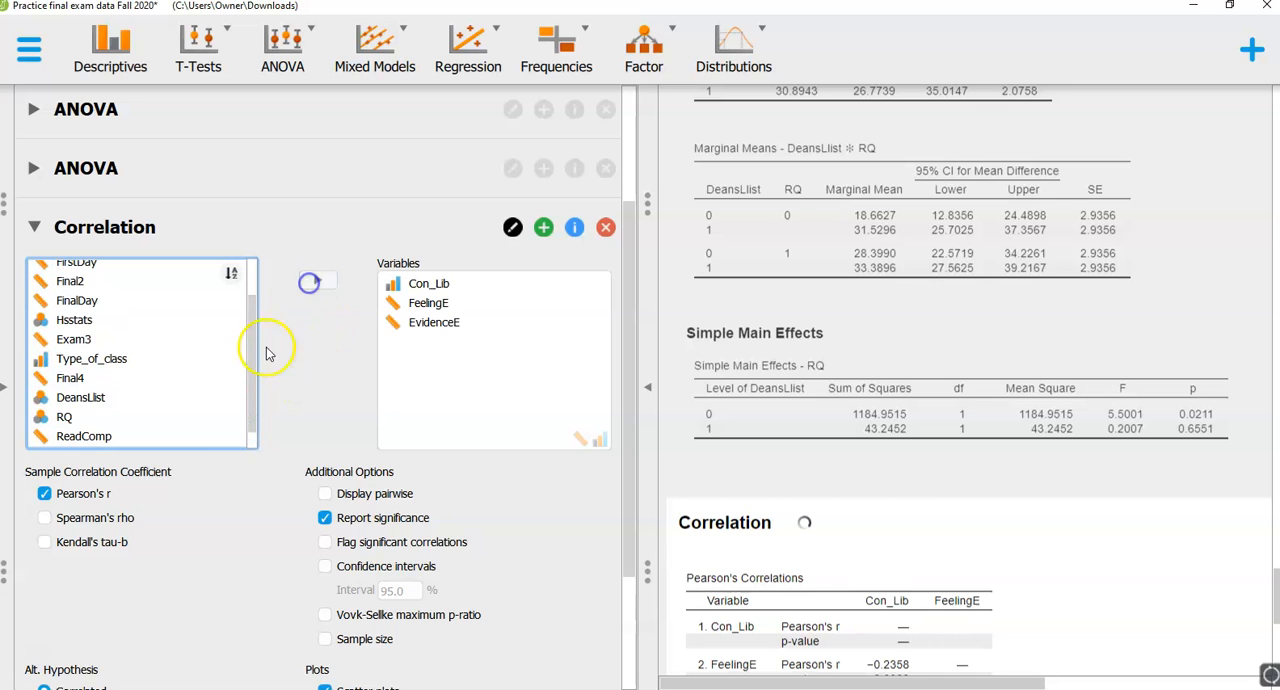
pyautogui.click(243, 427)
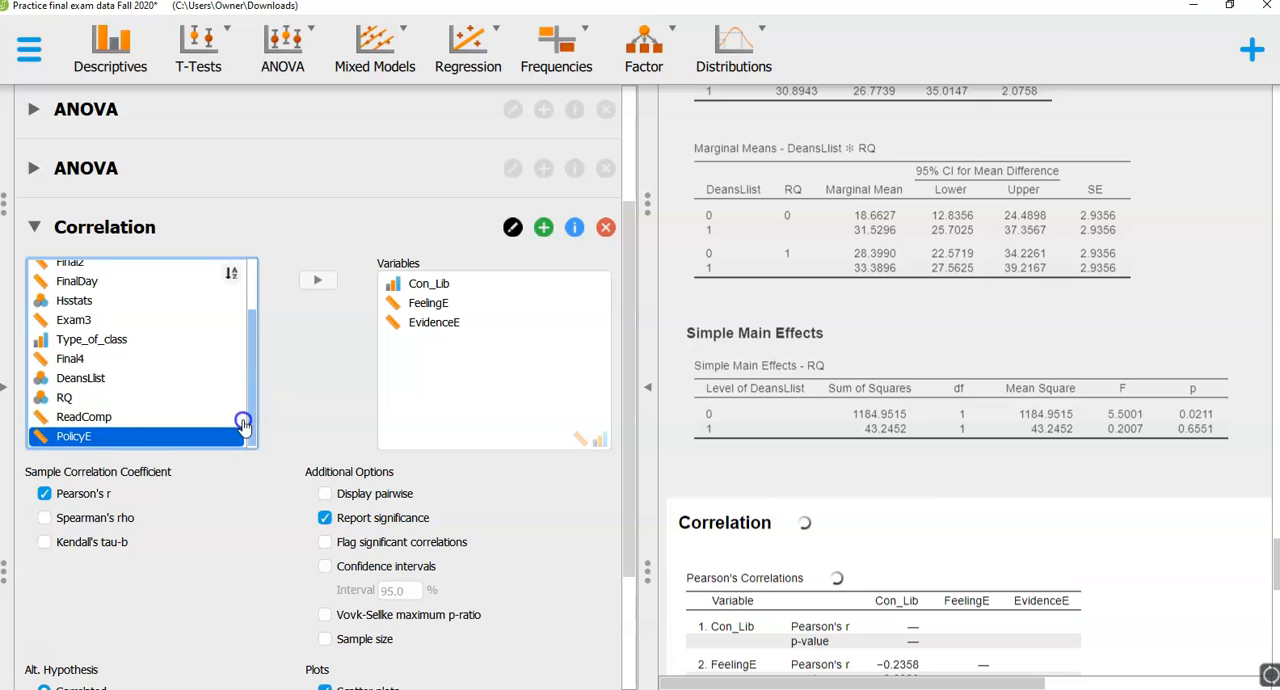
pyautogui.click(314, 283)
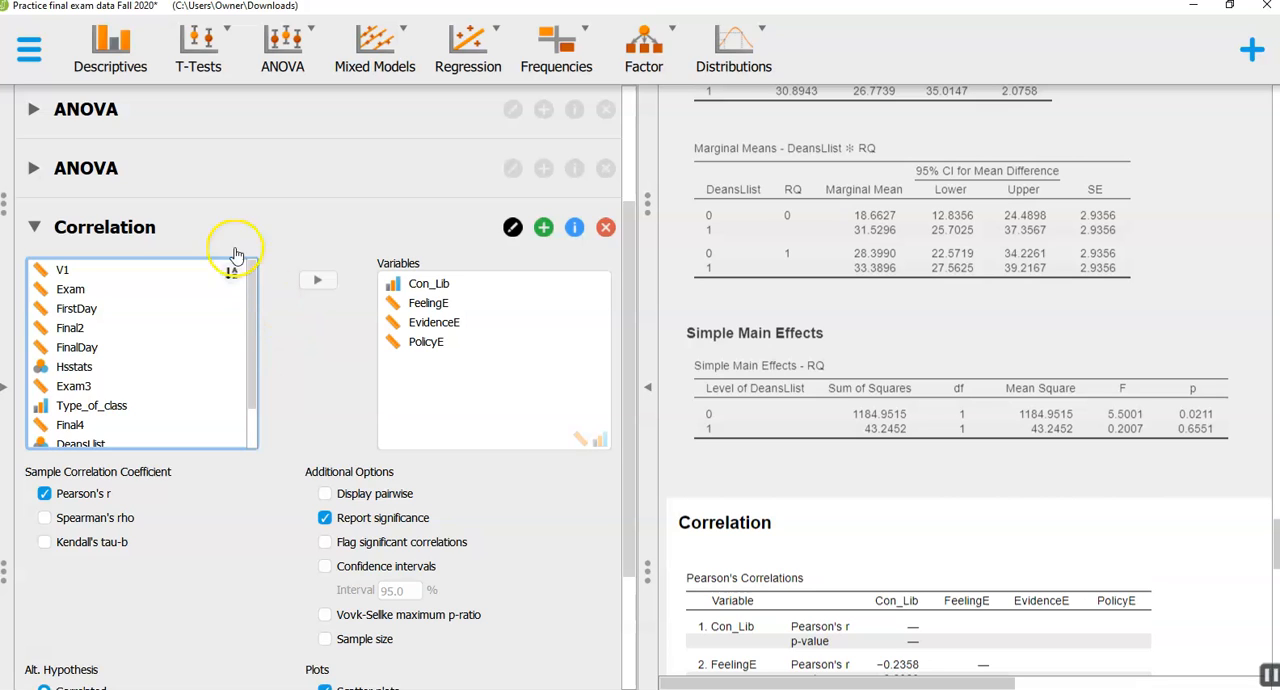
pyautogui.click(428, 285)
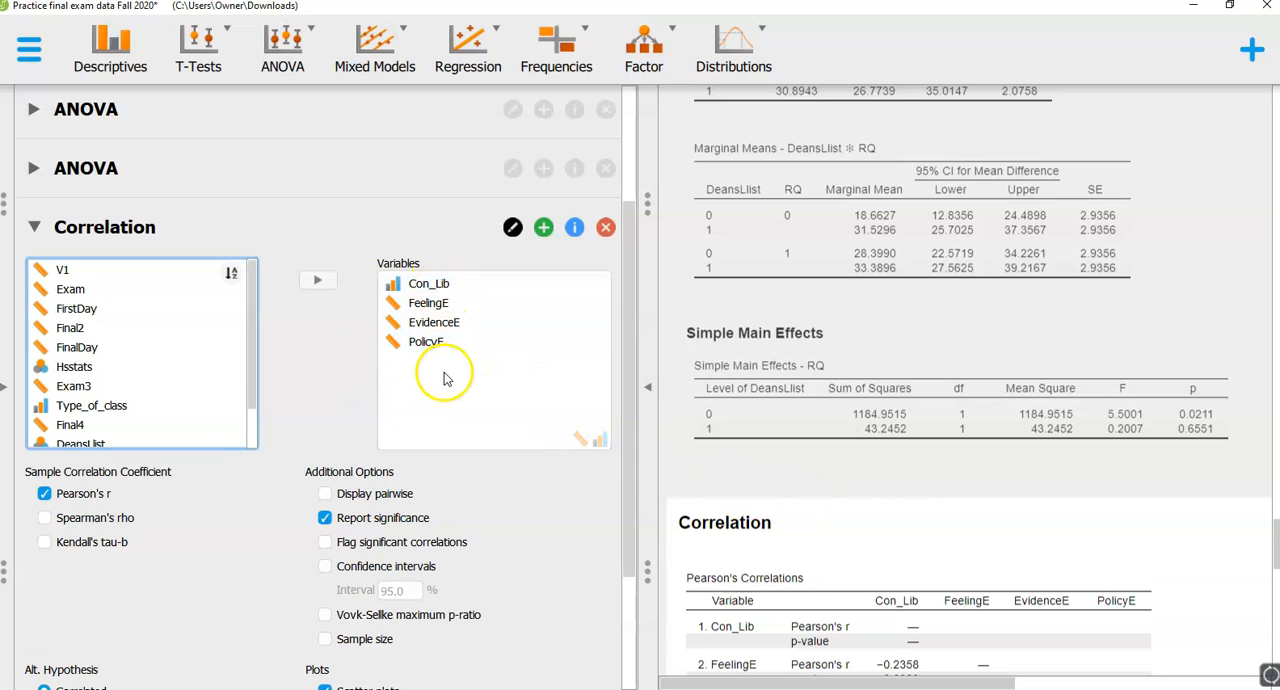
# - Examine the Pearson's correlations table and the full scatter plot matrix for Con_Lib, FeelingE, EvidenceE and PolicyE
pyautogui.scroll(-2, 767, 474)
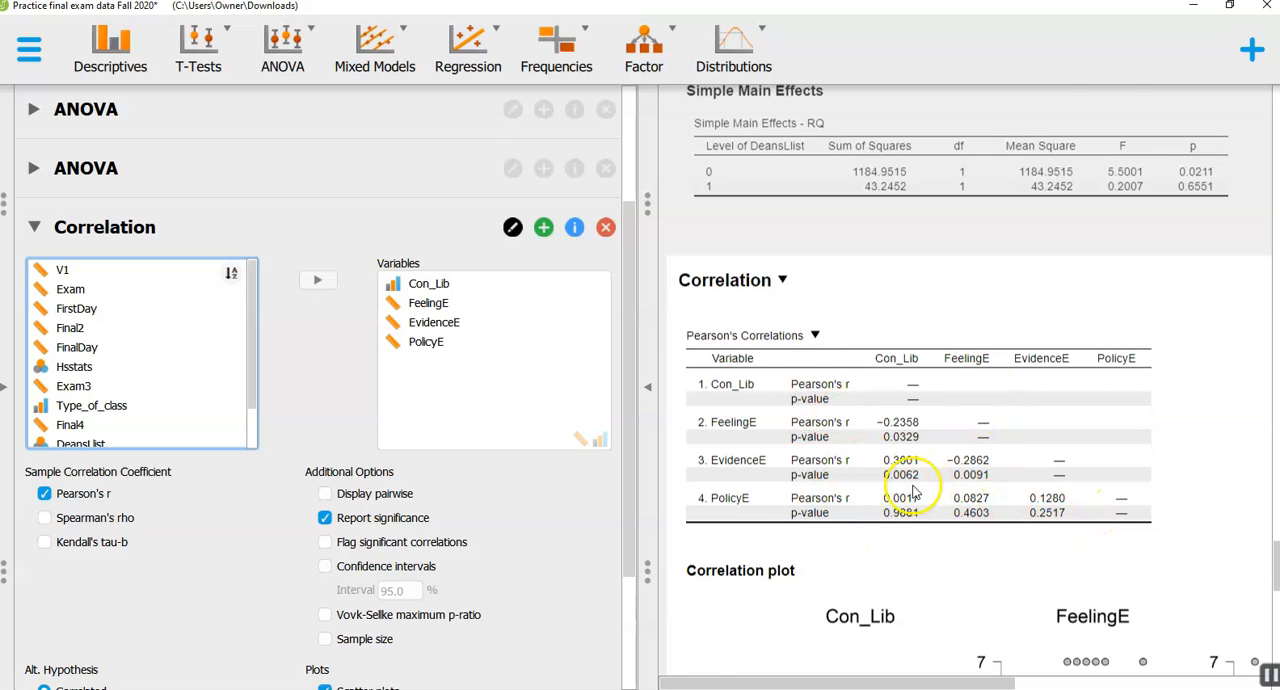
pyautogui.scroll(-2, 910, 492)
pyautogui.scroll(-8, 910, 492)
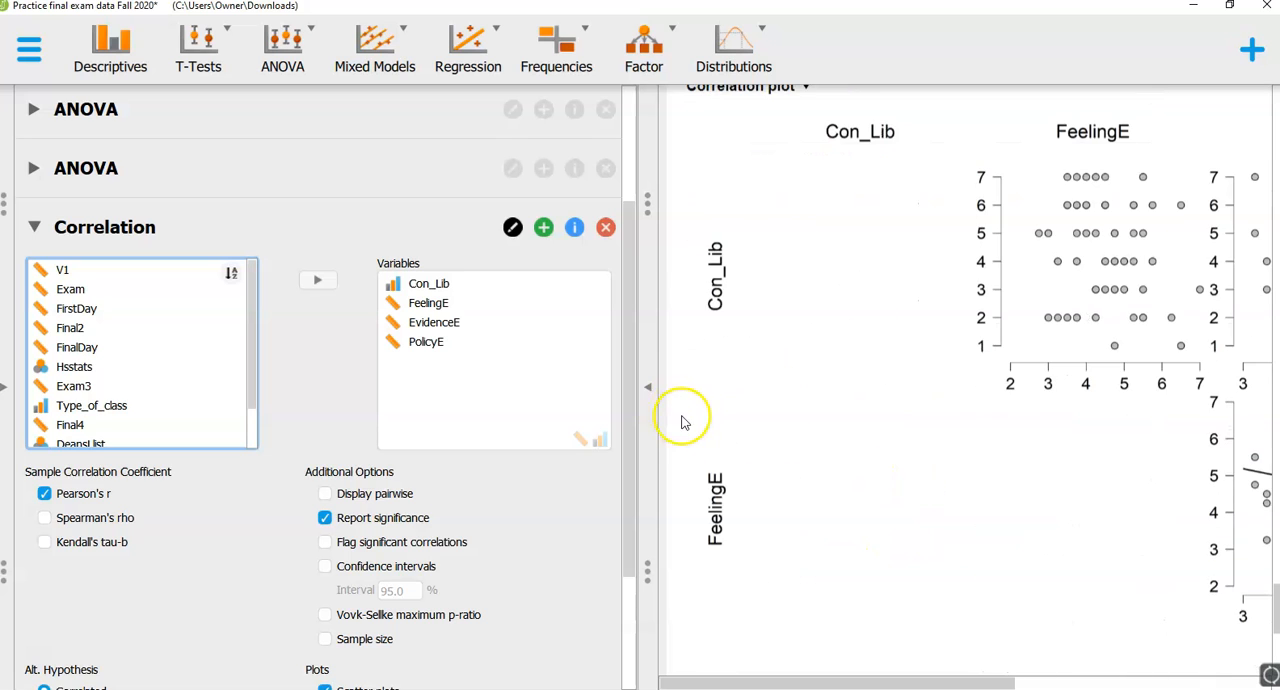
pyautogui.click(650, 390)
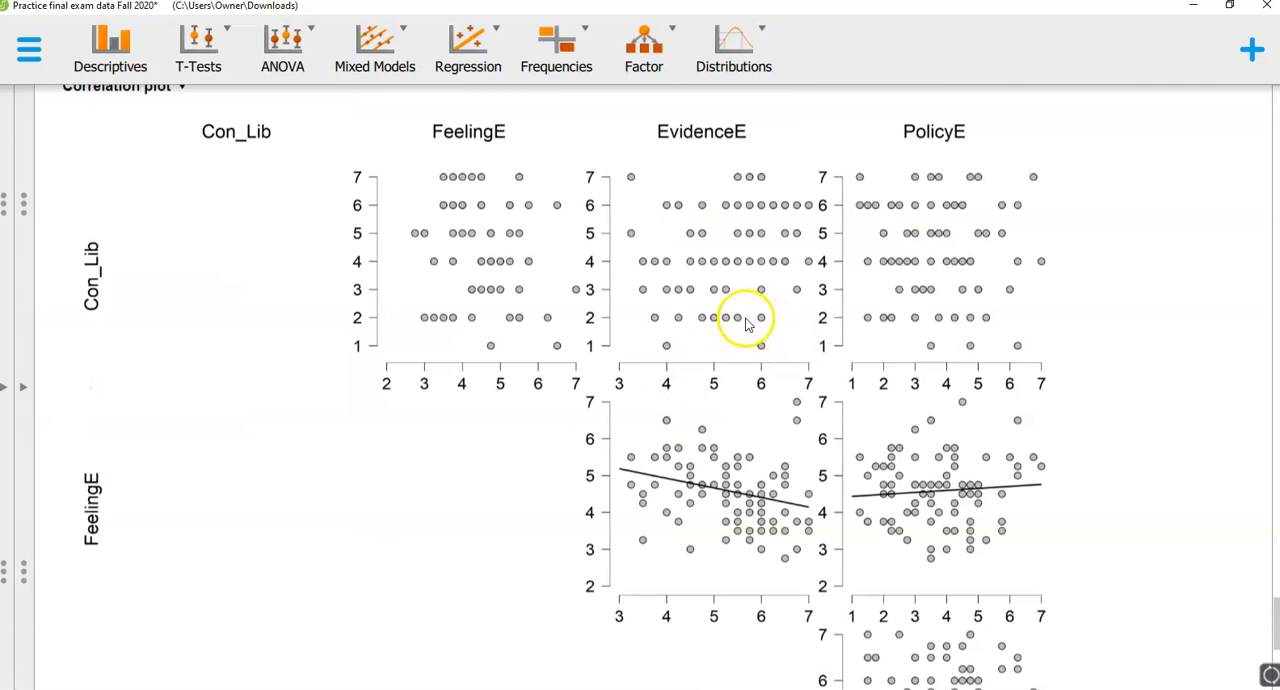
pyautogui.scroll(-5, 888, 522)
pyautogui.scroll(3, 897, 380)
pyautogui.scroll(2, 478, 266)
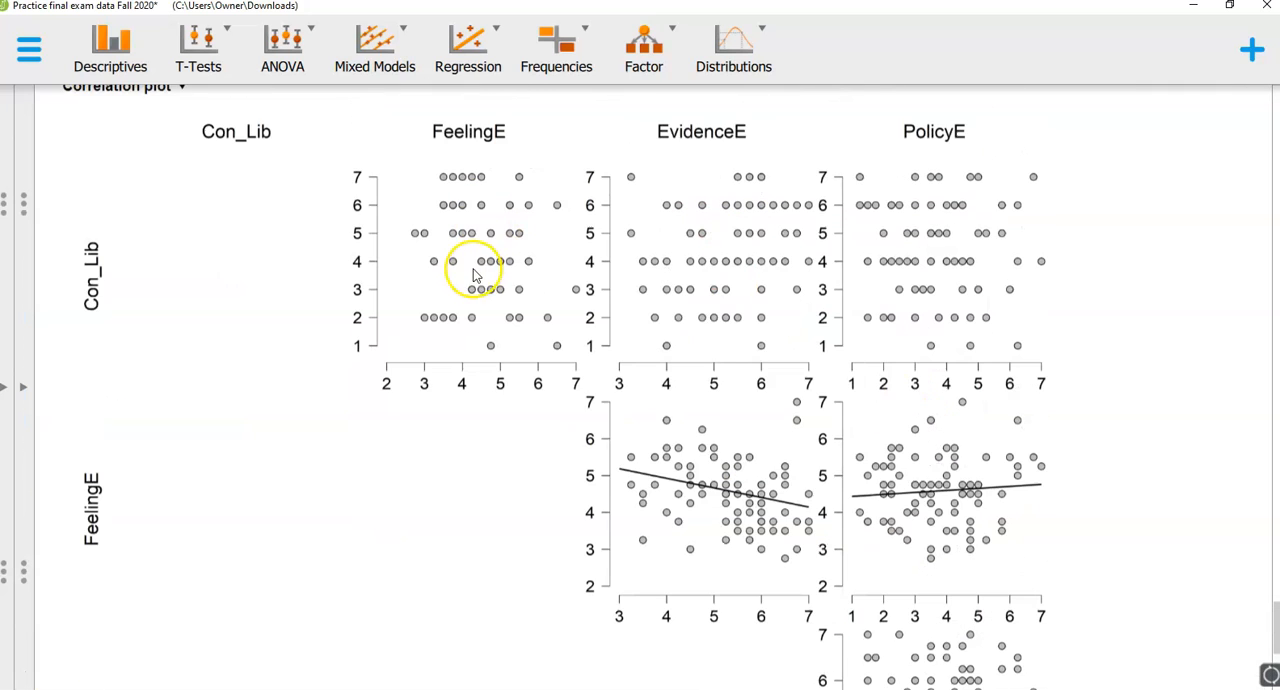
pyautogui.scroll(-6, 950, 495)
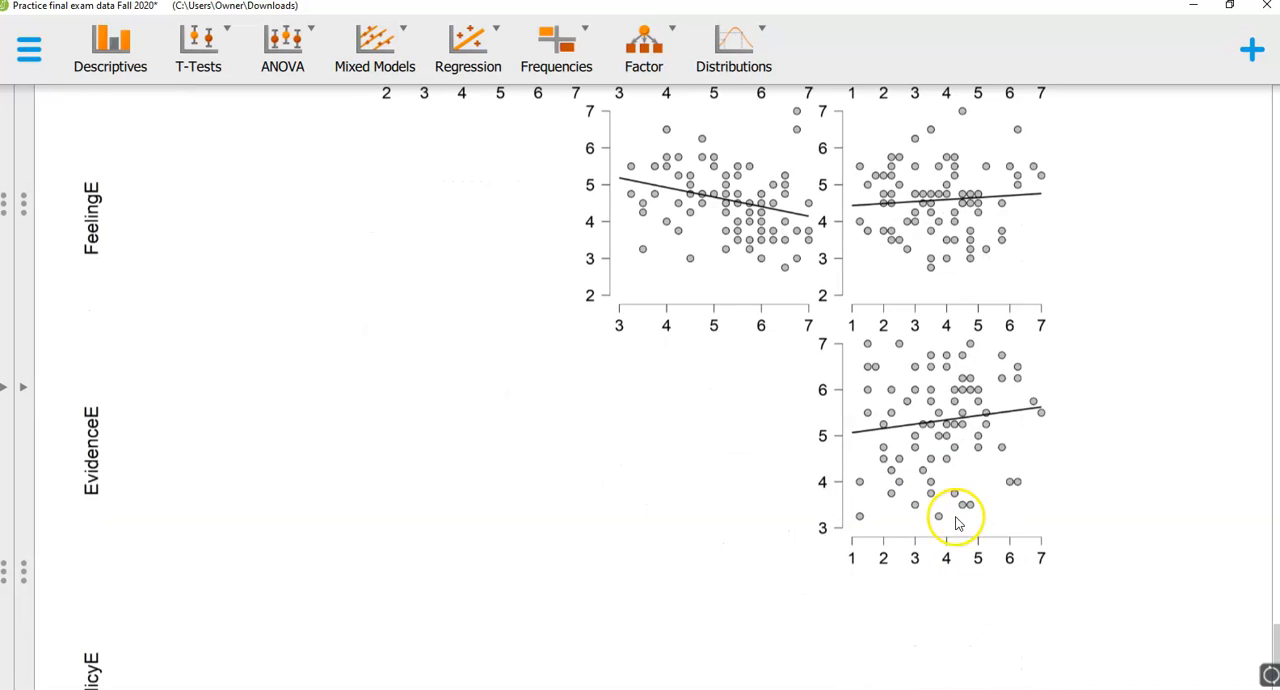
pyautogui.scroll(4, 955, 518)
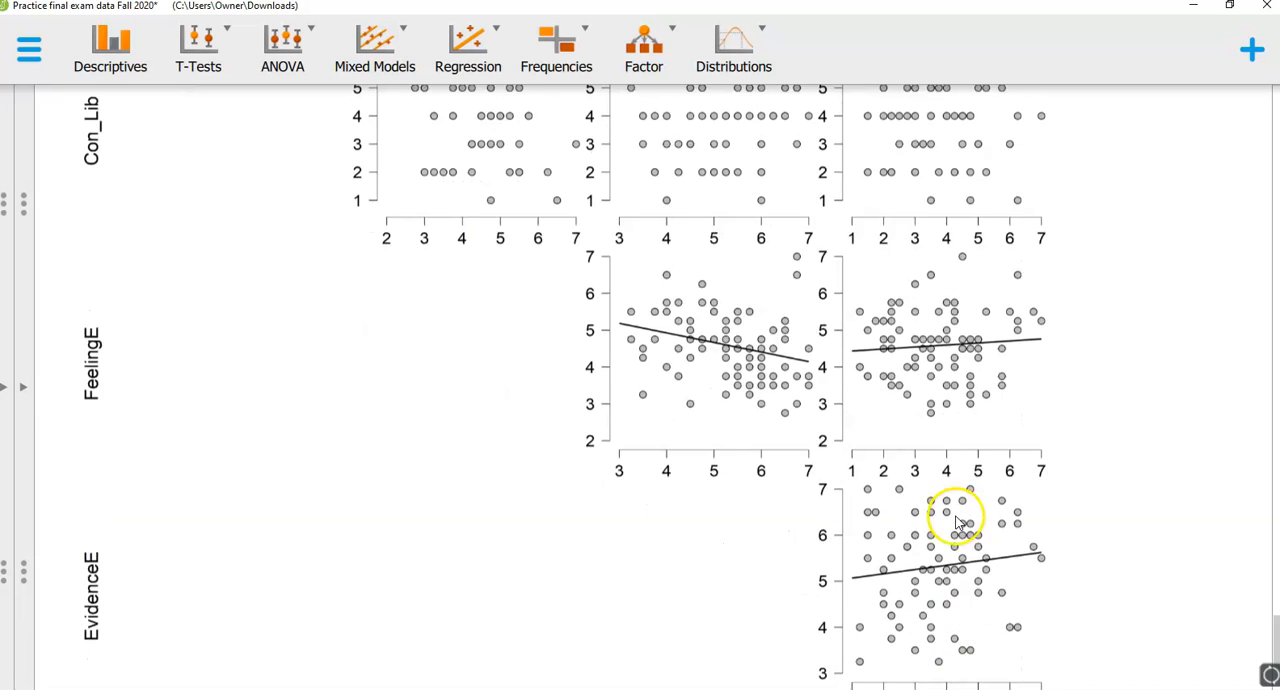
# - Bring back the analysis settings and display the data set's spreadsheet
pyautogui.click(28, 392)
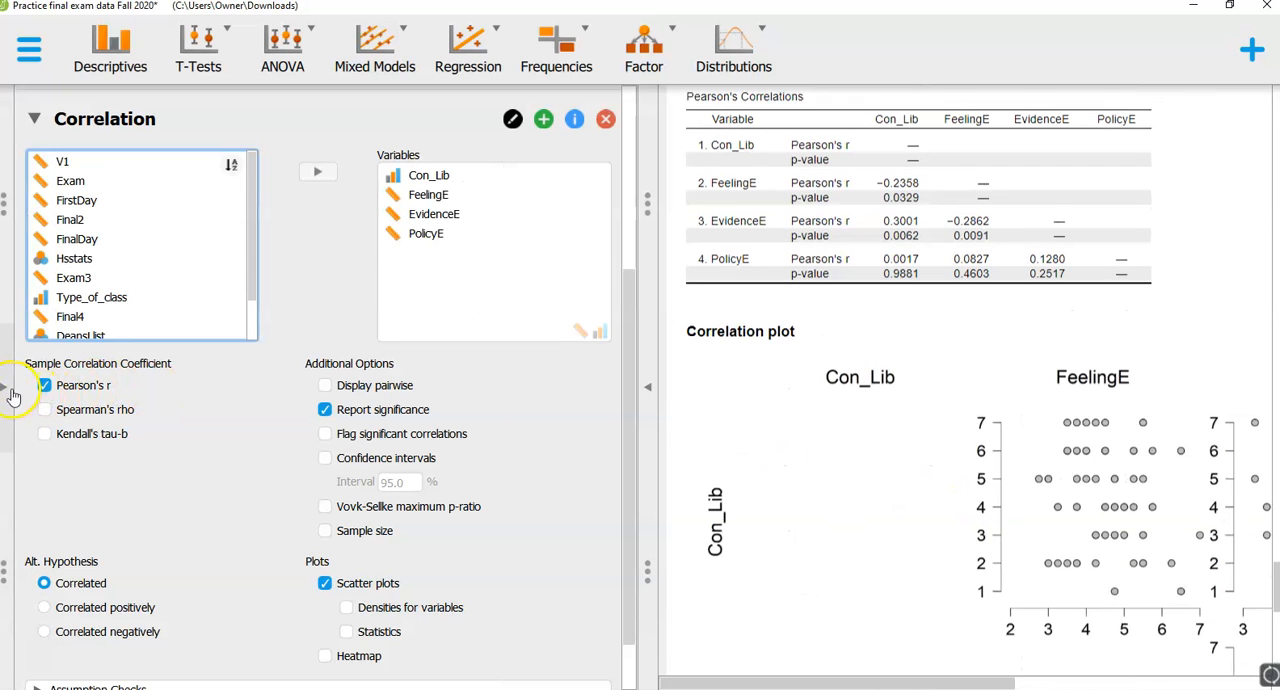
pyautogui.click(14, 391)
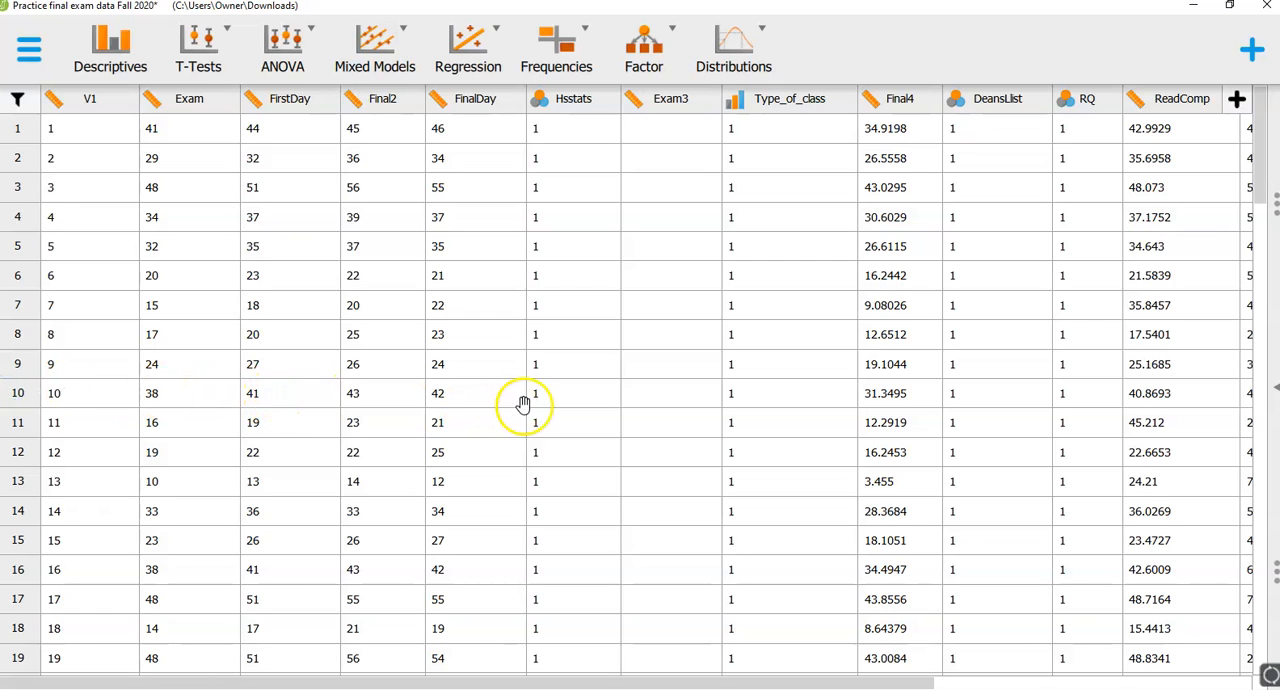